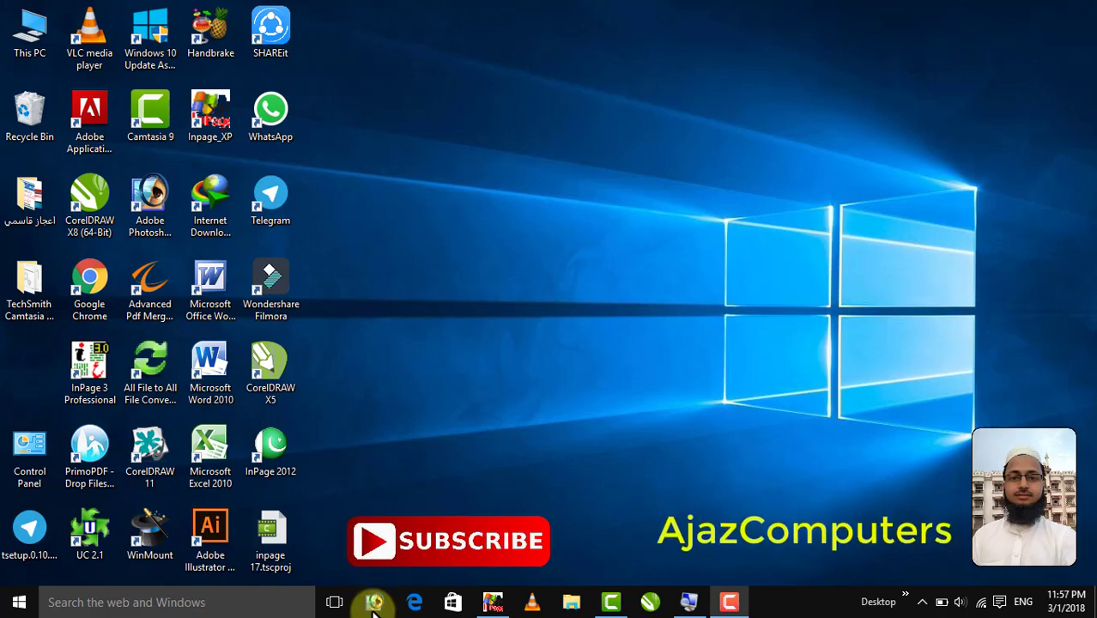
Switch to InPage and examine how the heading and unindented body paragraphs are laid out in the Urdu document
left_click(486, 607)
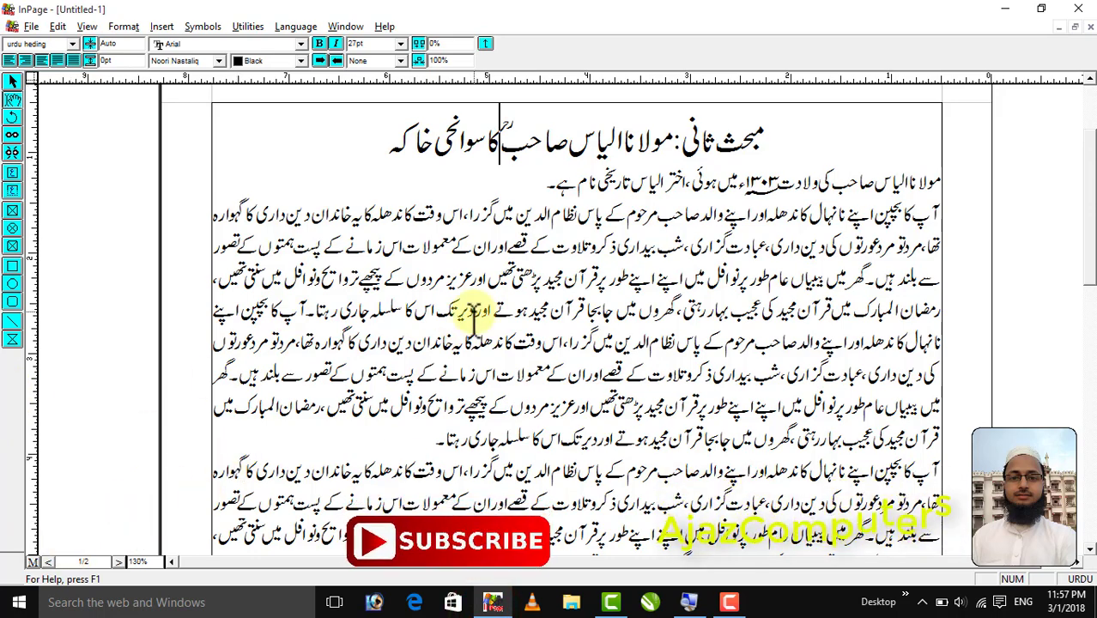
key("ctrl+0")
left_click(585, 113, "ctrl")
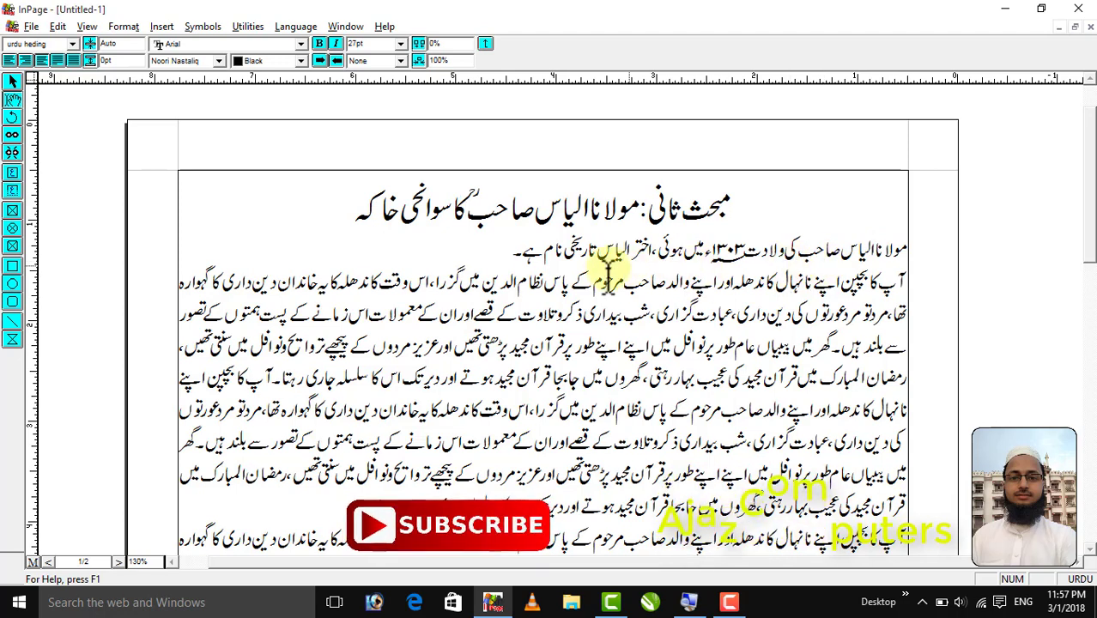
left_click(354, 216)
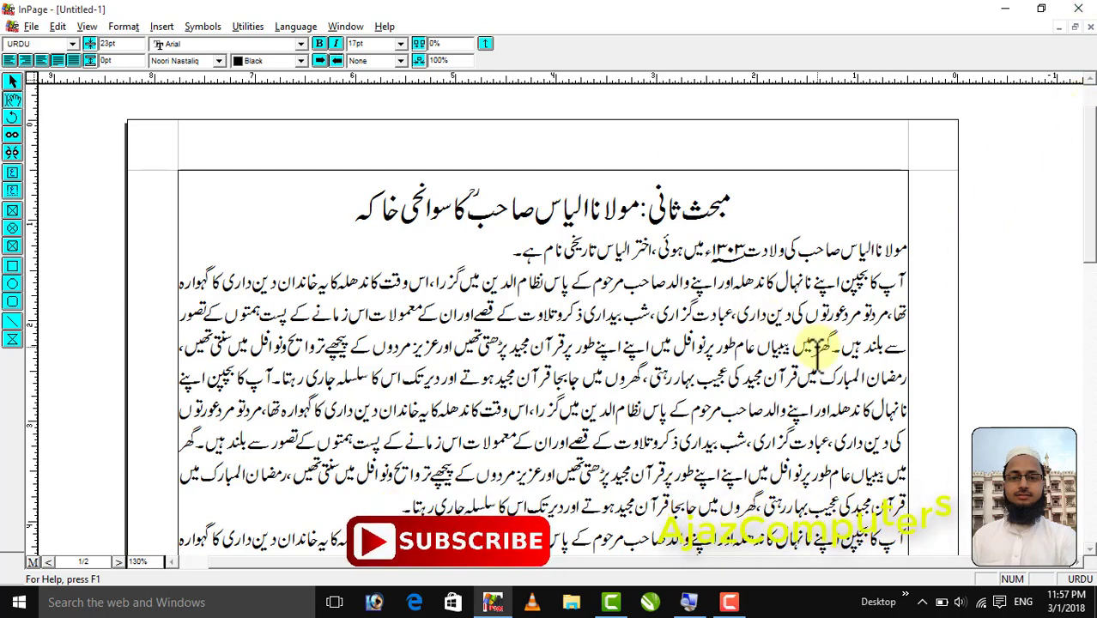
key("ctrl+0")
key("ctrl+0")
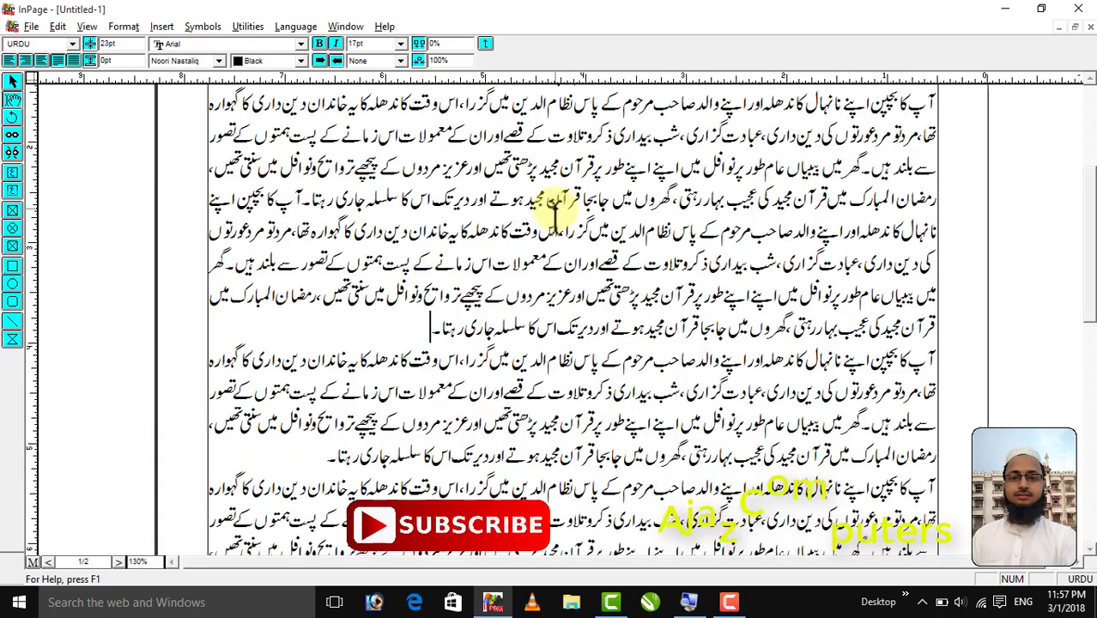
left_click(1088, 79)
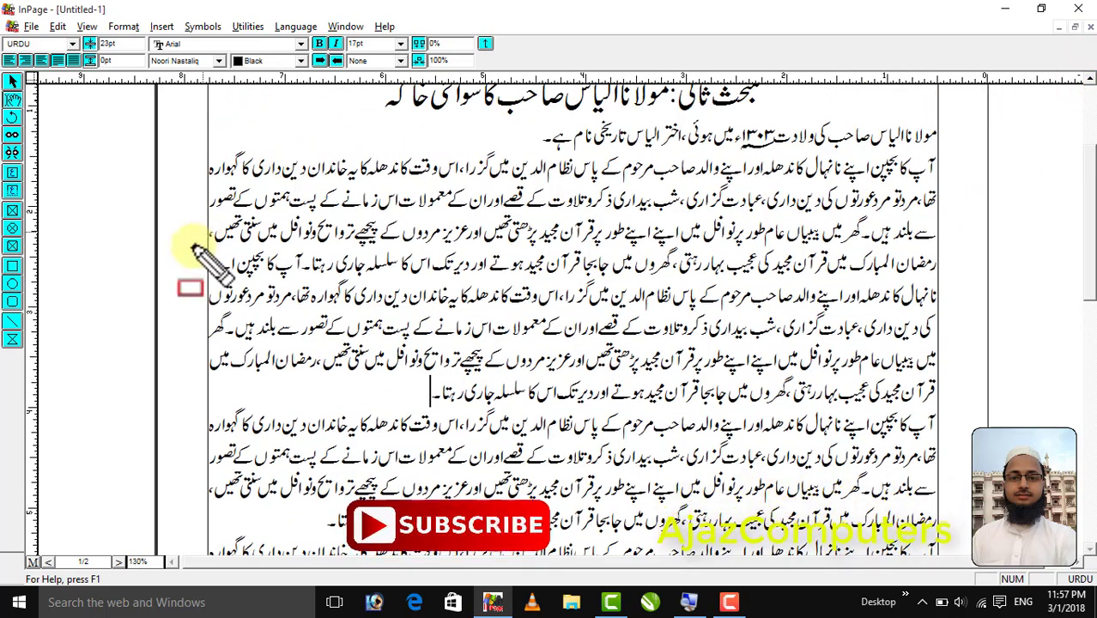
mouse_move(200, 154)
left_mouse_down()
mouse_move(307, 301)
mouse_move(640, 386)
mouse_move(944, 403)
left_mouse_up()
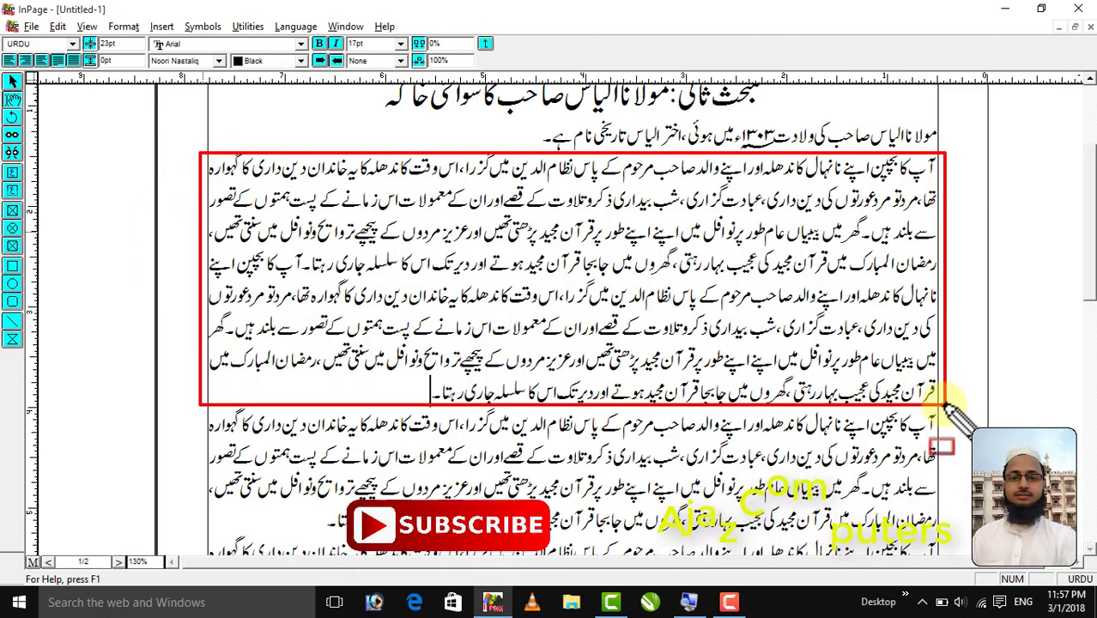
left_click_drag(509, 130, 947, 144)
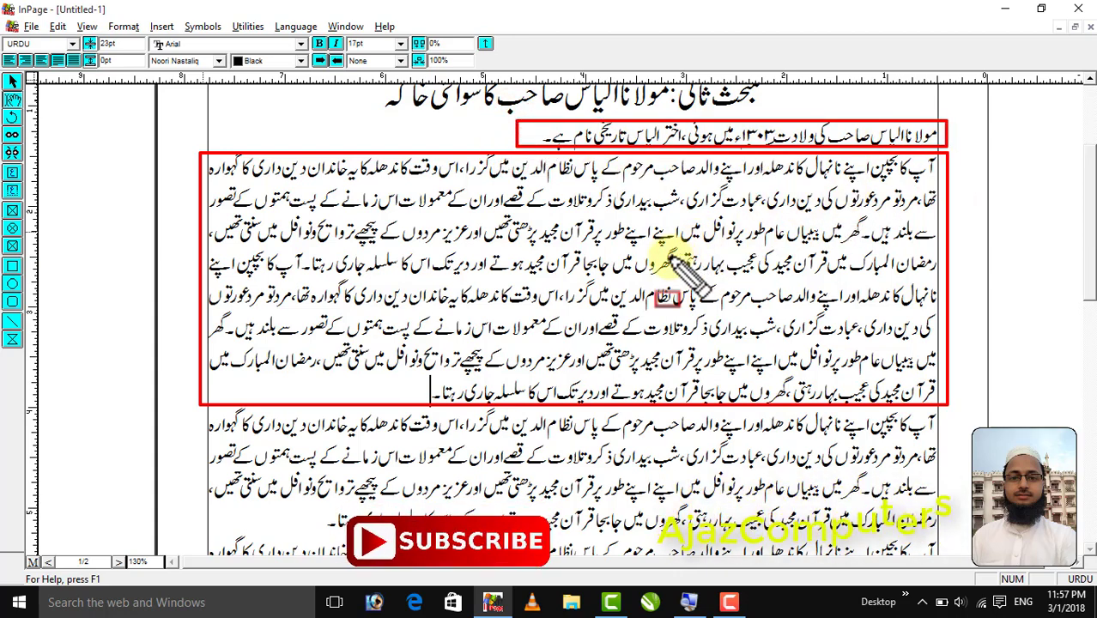
left_click(202, 413)
mouse_move(228, 439)
left_mouse_down()
mouse_move(549, 515)
mouse_move(943, 513)
mouse_move(952, 539)
left_mouse_up()
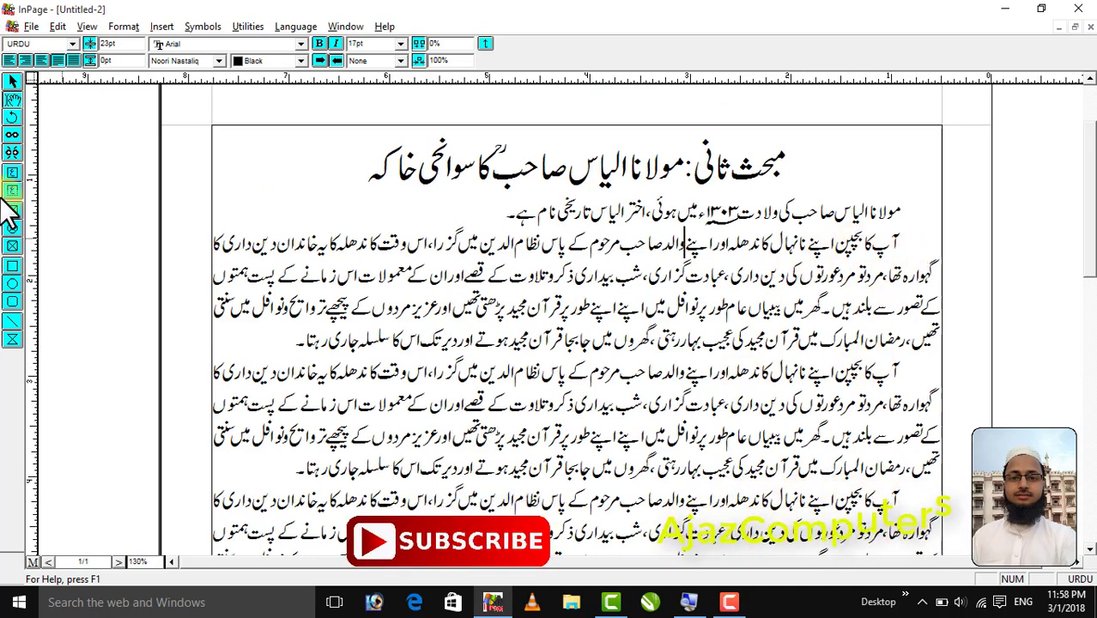
Examine the first-line indents of the first two long body paragraphs in Untitled-2
left_click(12, 246)
left_click_drag(197, 222, 946, 352)
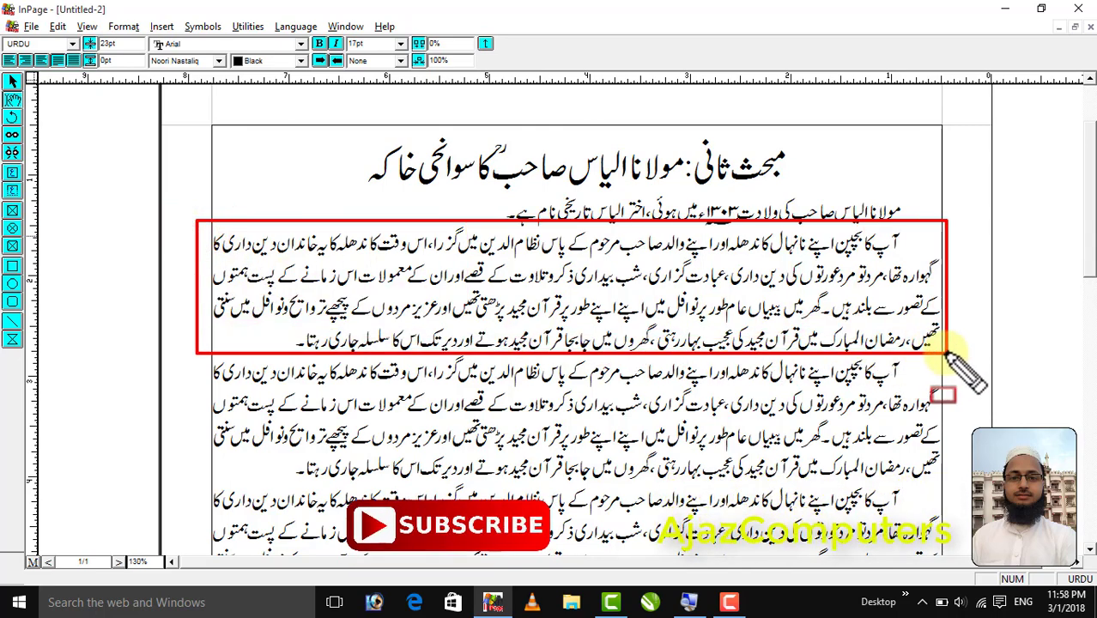
left_click_drag(187, 365, 940, 482)
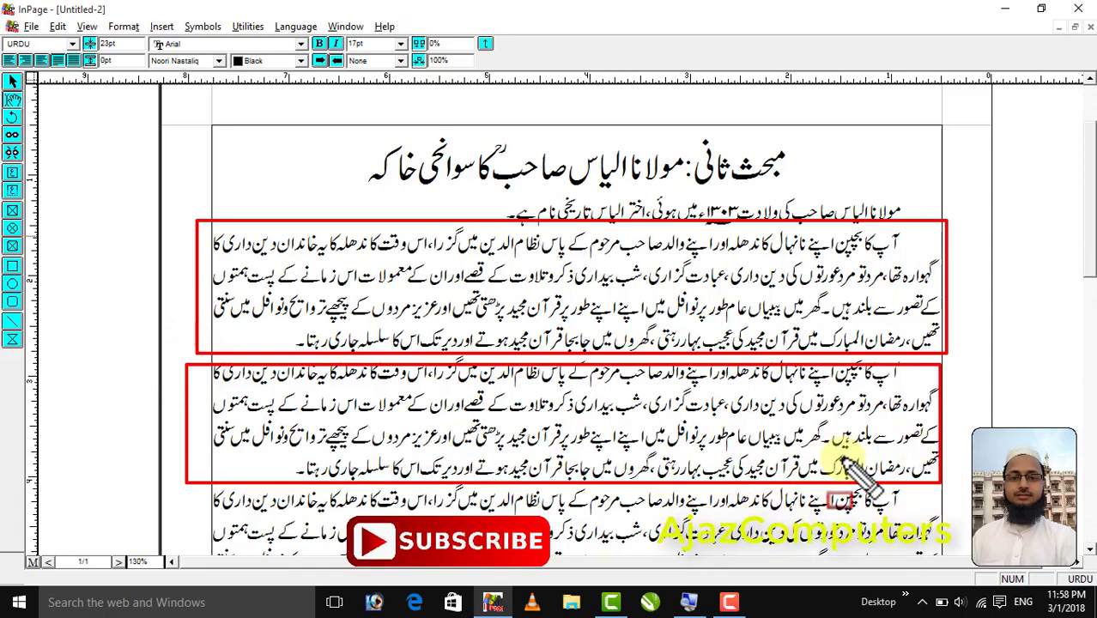
key("Escape")
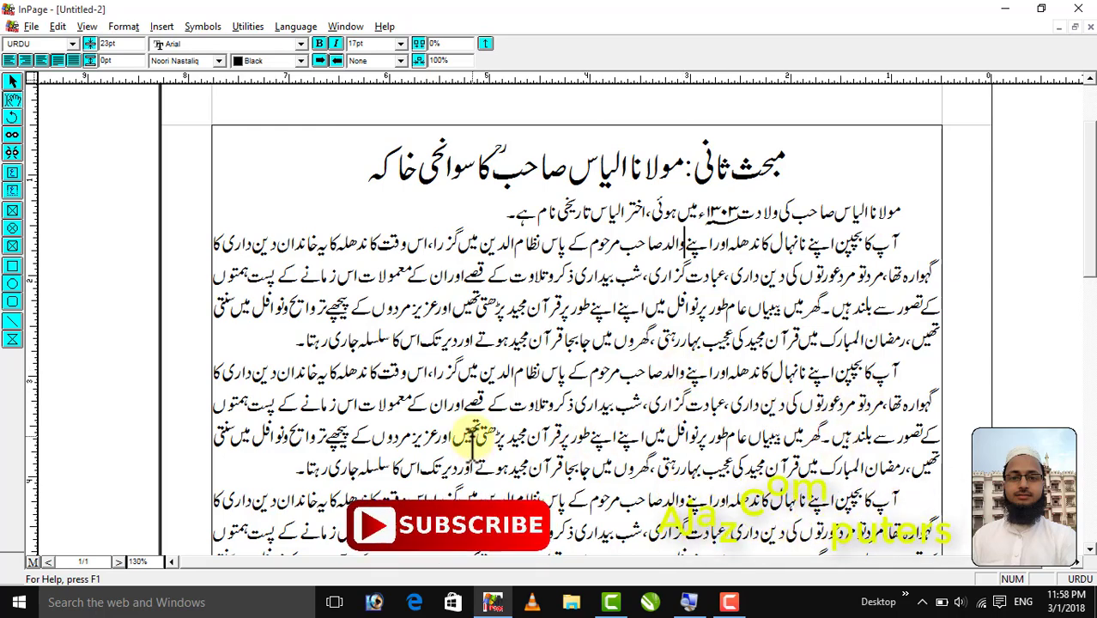
Set the beginning and end indents of the third long body paragraph to 1.5 inches in Paragraph Preferences
key("ctrl+0")
right_click(589, 254, "ctrl")
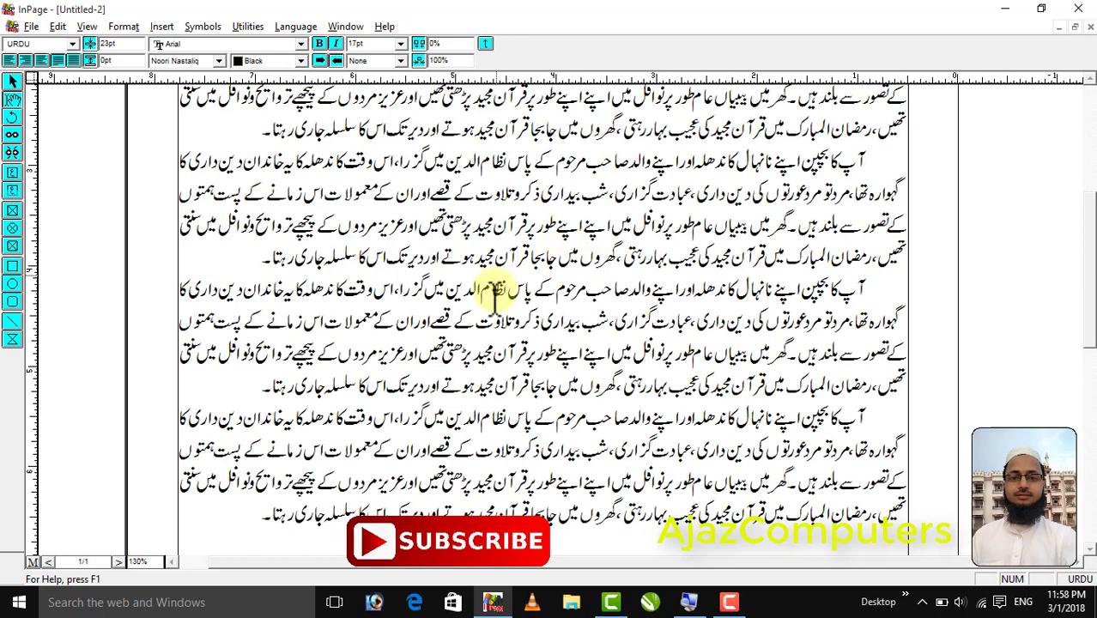
key("ctrl+m")
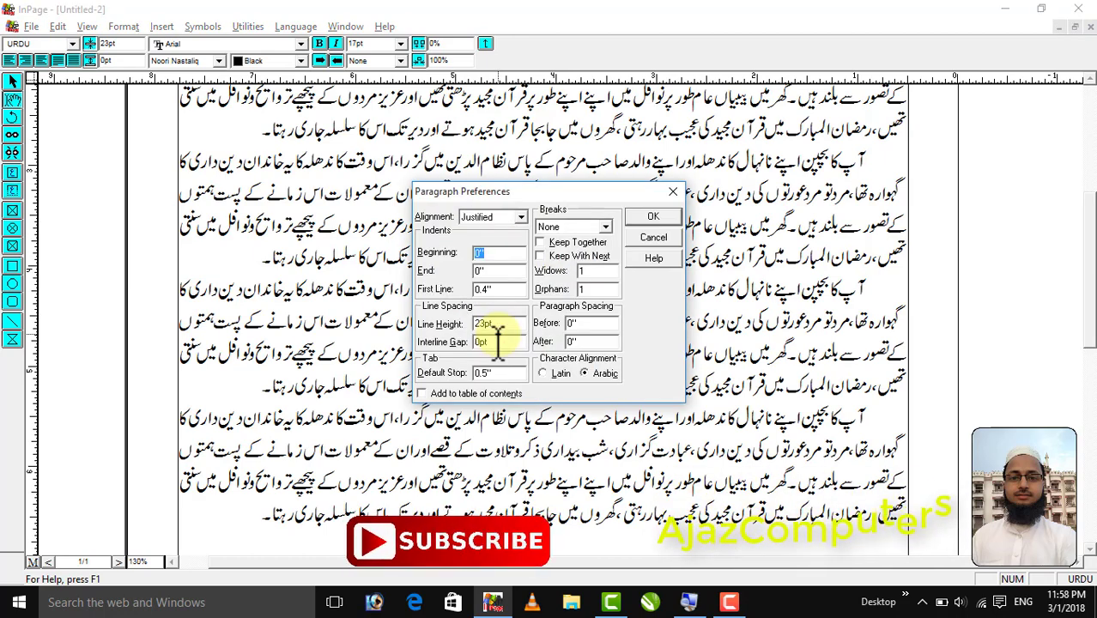
type("1.5")
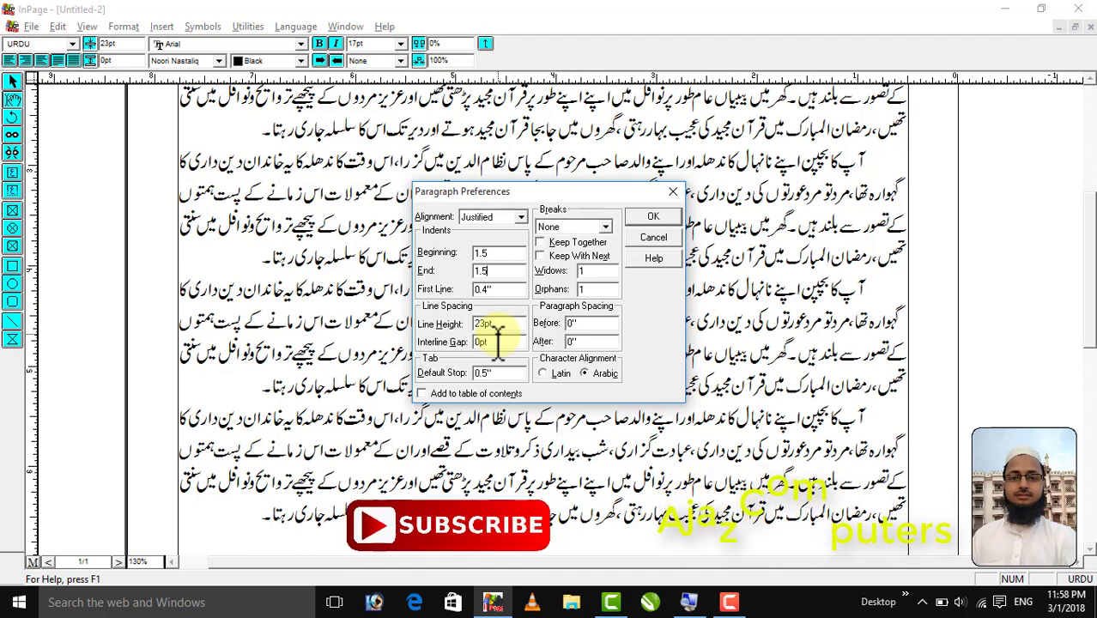
key("Return")
Set the first-line indent of the narrowed body paragraph to 0
right_click(470, 331)
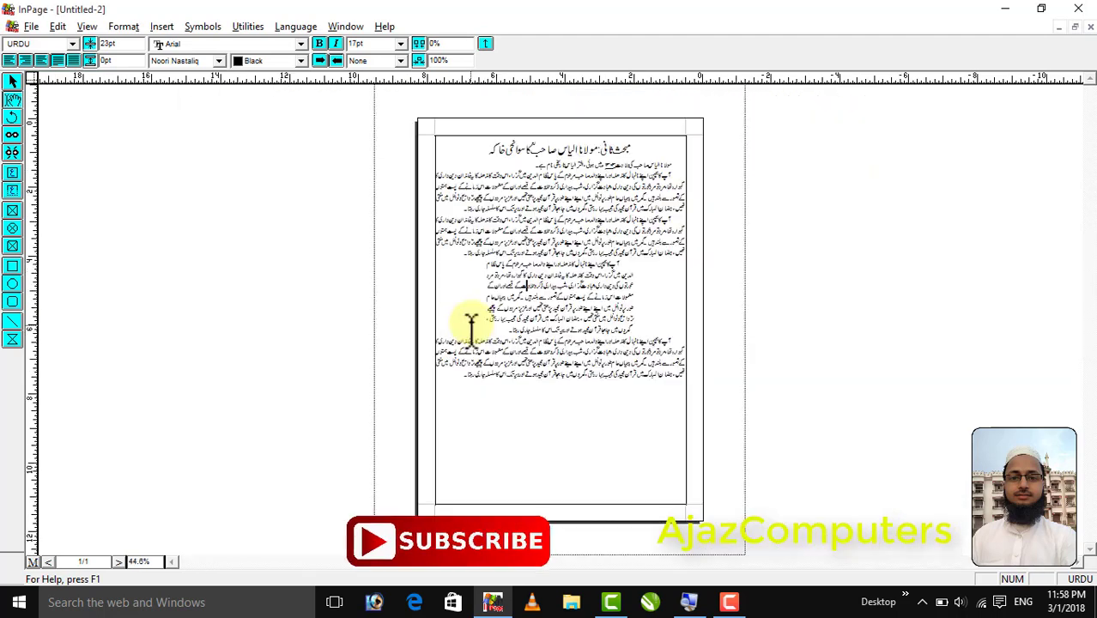
right_click(544, 298)
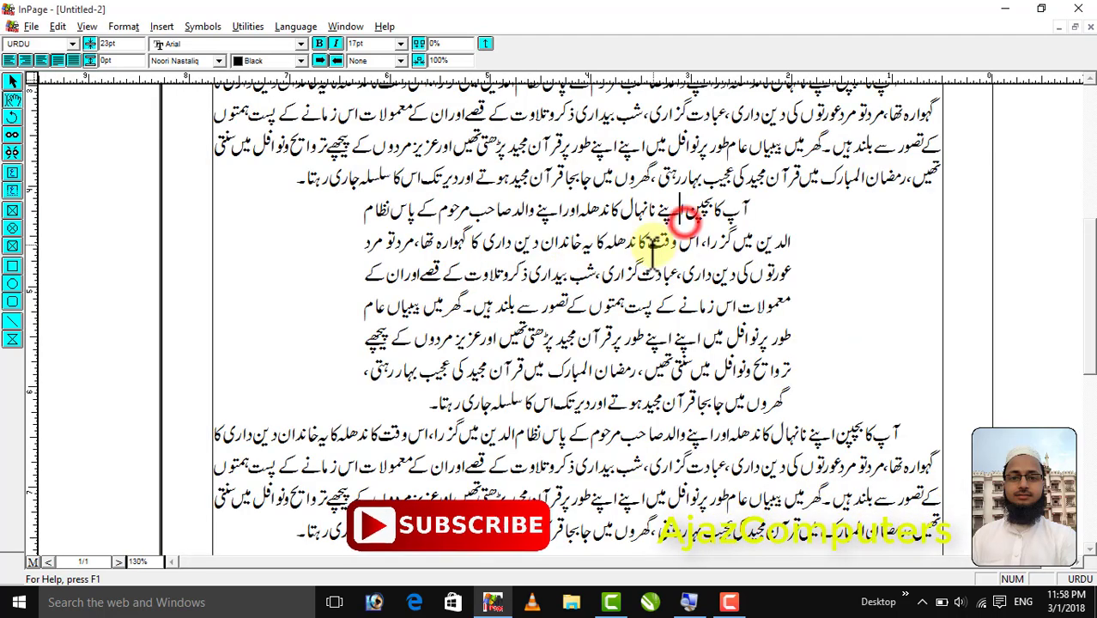
key("ctrl+shift+f")
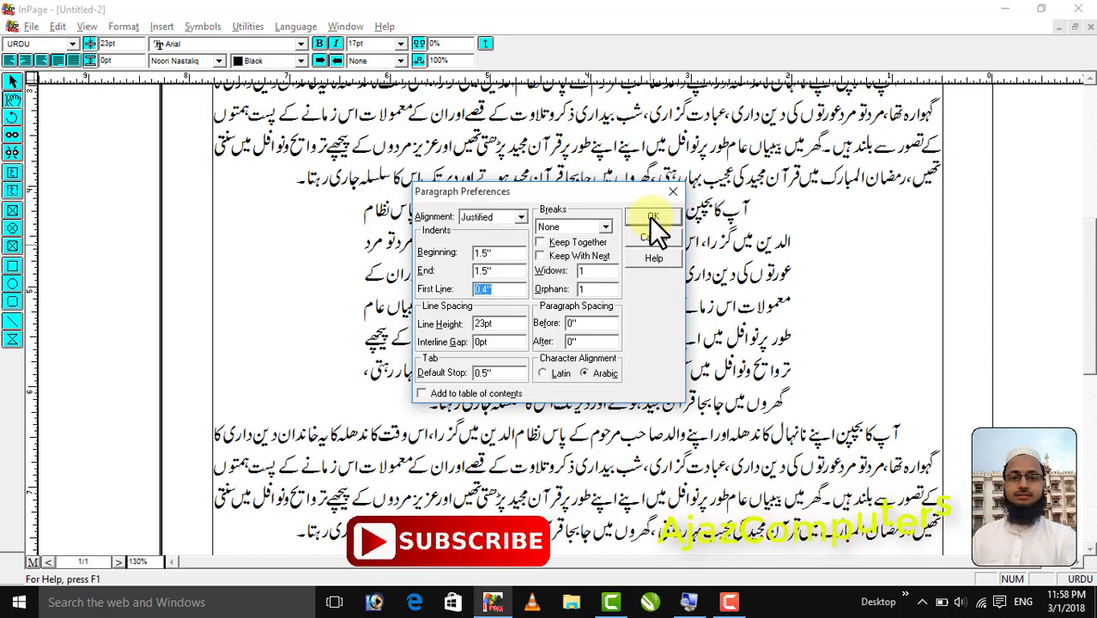
type("0")
left_click(648, 216)
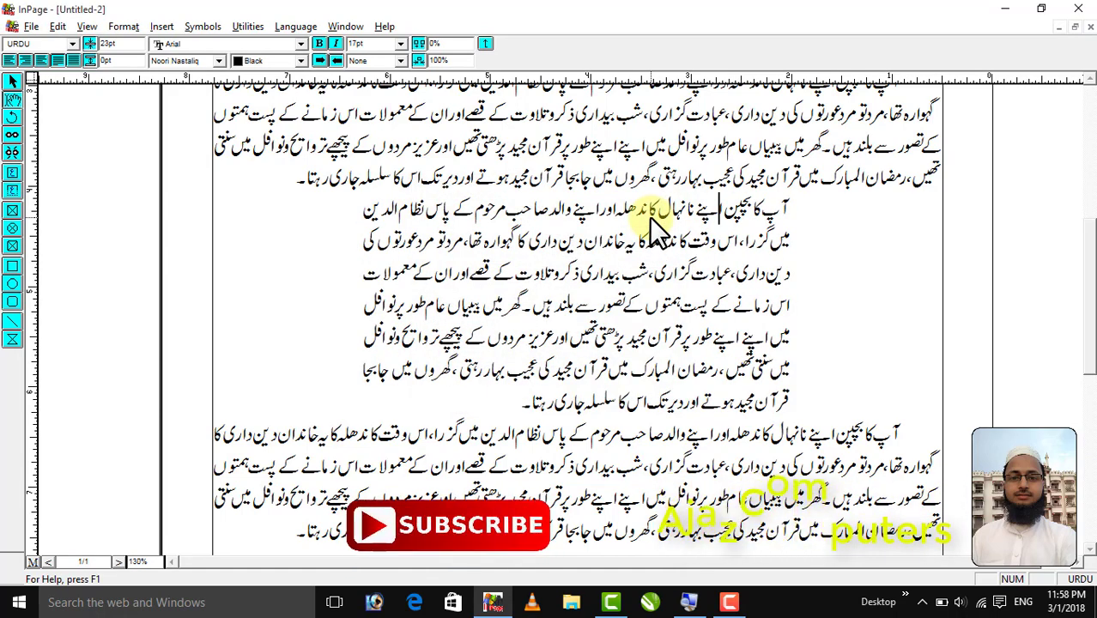
Examine the narrowed paragraph against the whole page and select all the text to compare the paragraph widths
right_click(497, 246)
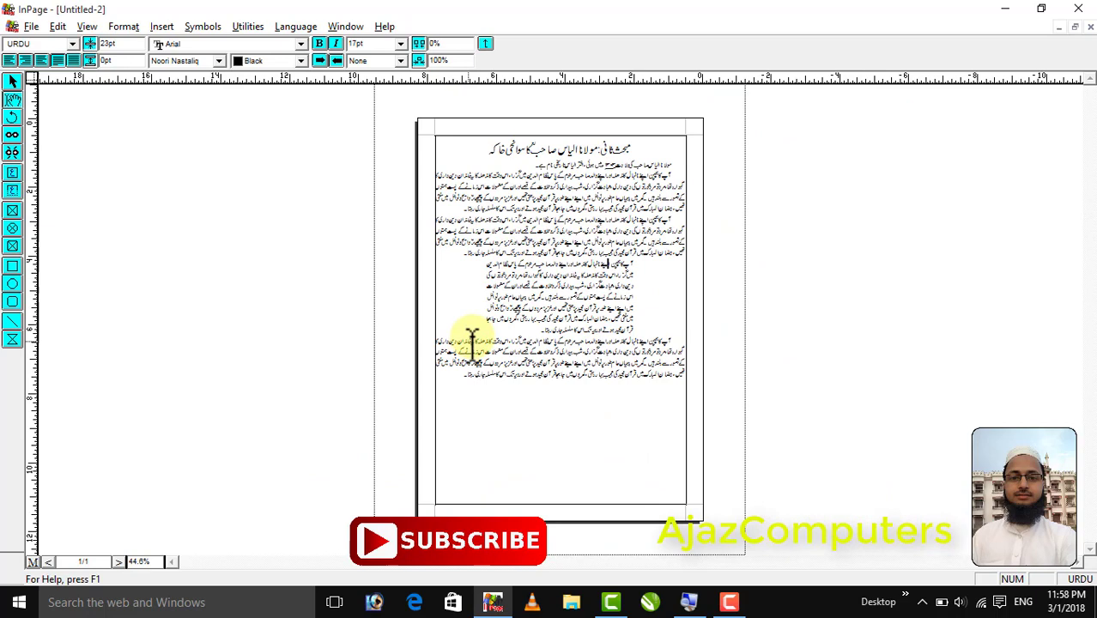
right_click(596, 316)
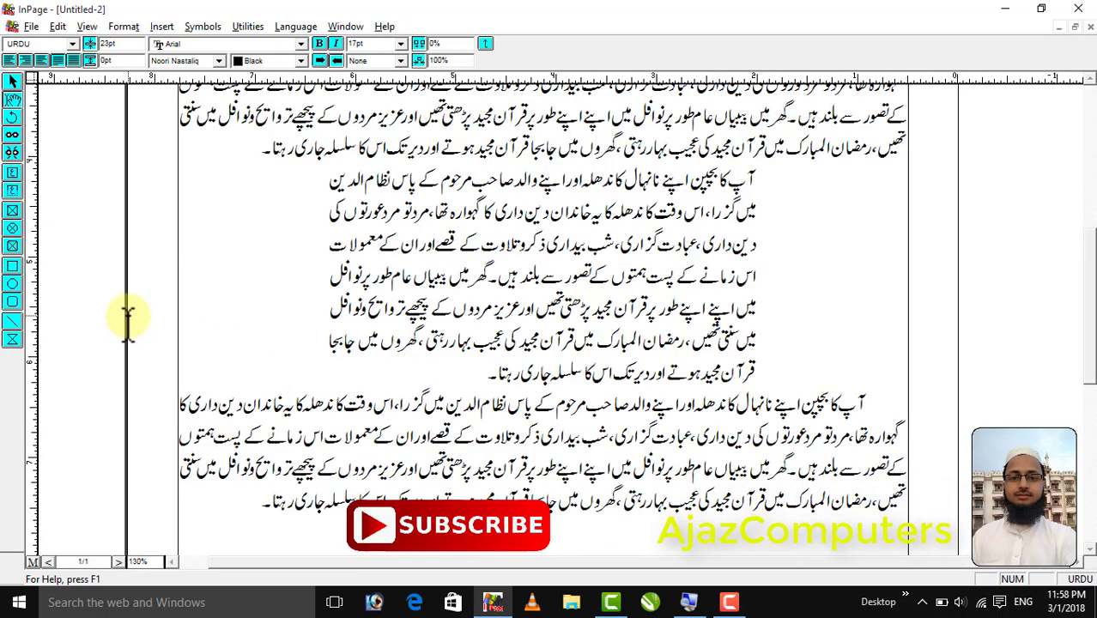
left_click_drag(316, 163, 371, 232)
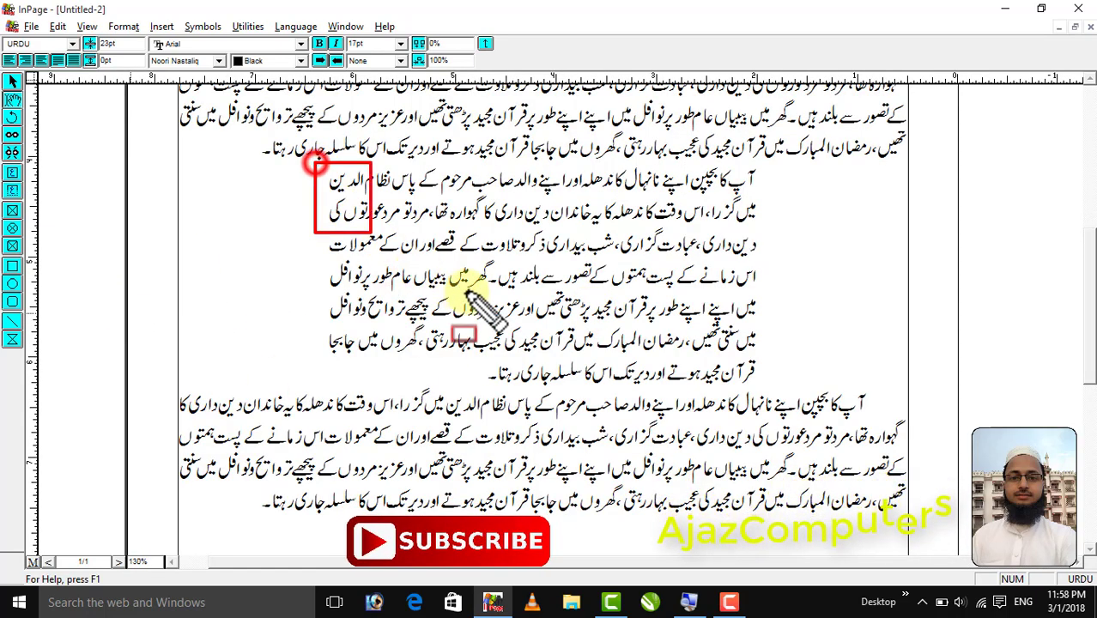
mouse_move(468, 294)
left_mouse_down()
mouse_move(708, 359)
mouse_move(777, 395)
left_mouse_up()
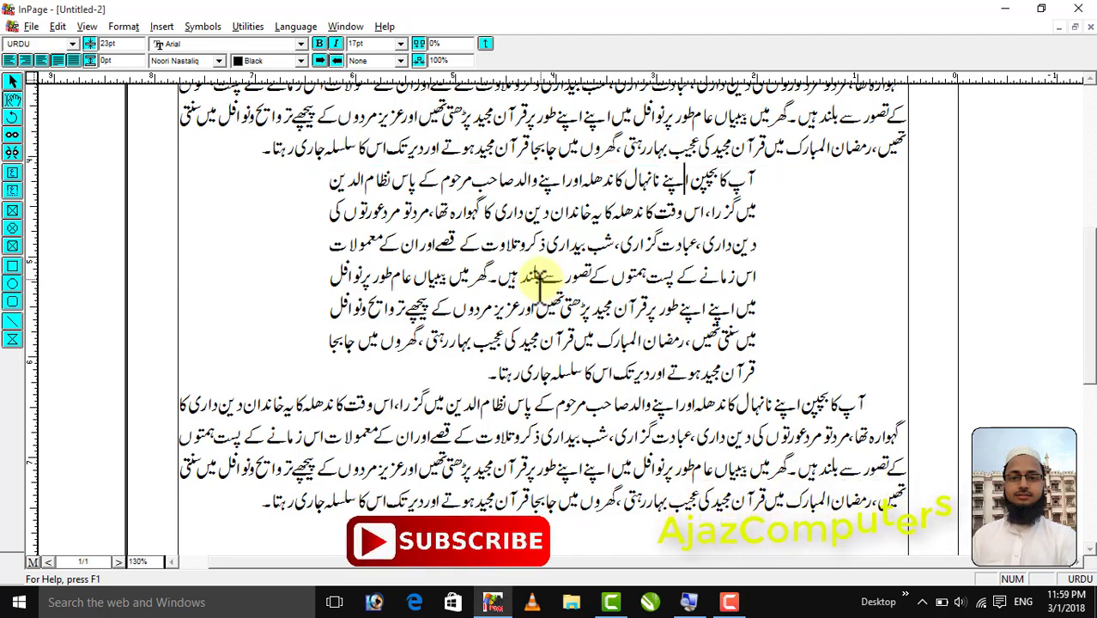
key("ctrl+0")
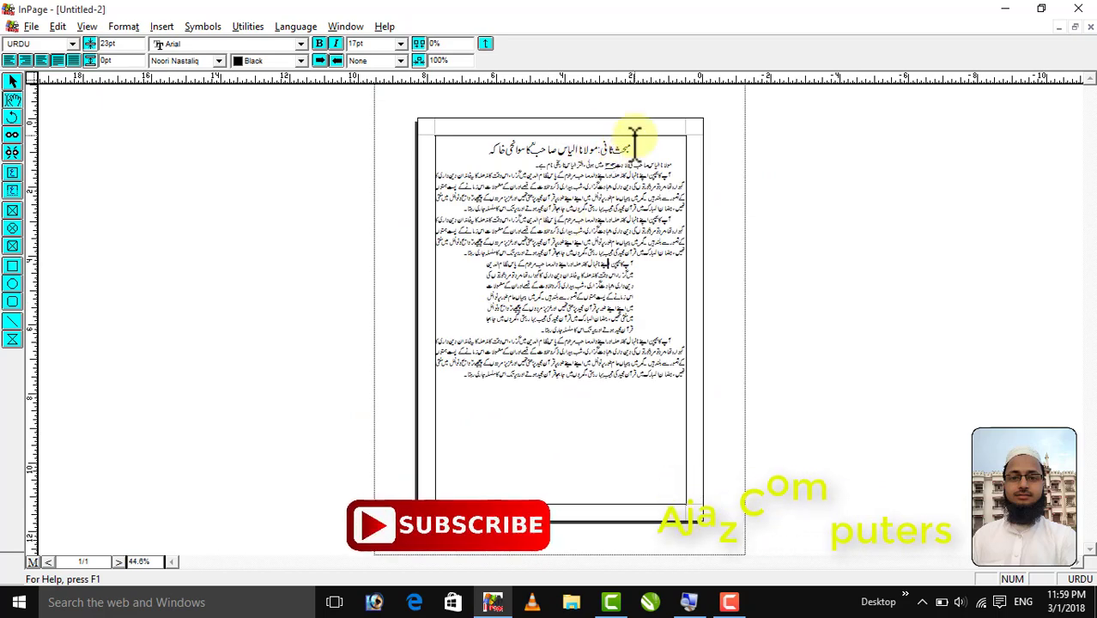
left_click_drag(634, 135, 440, 393)
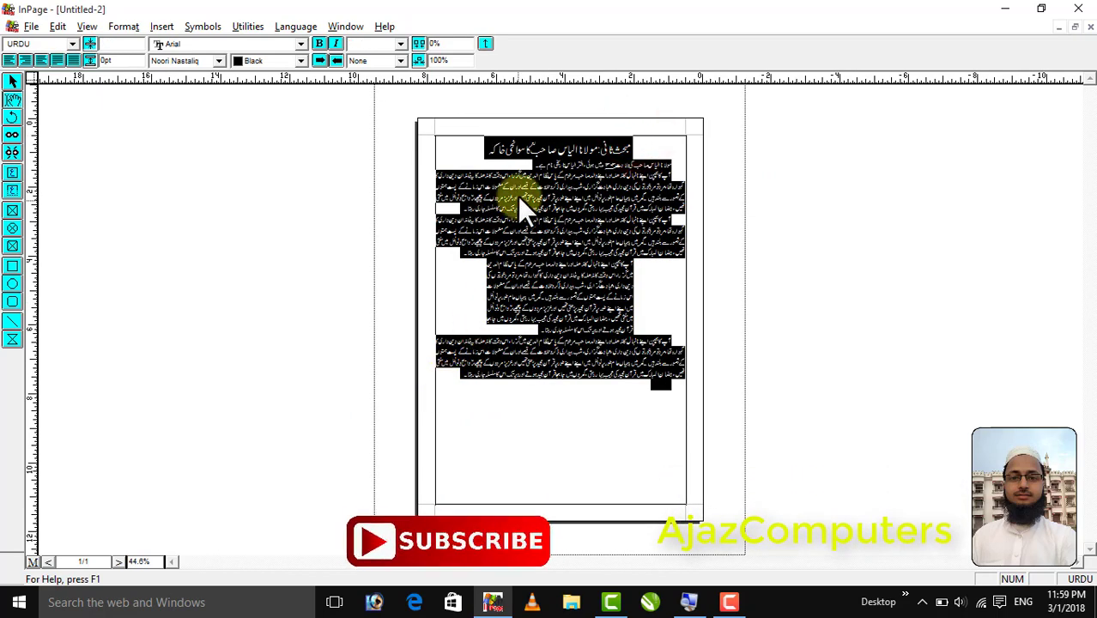
left_click(687, 186, "ctrl")
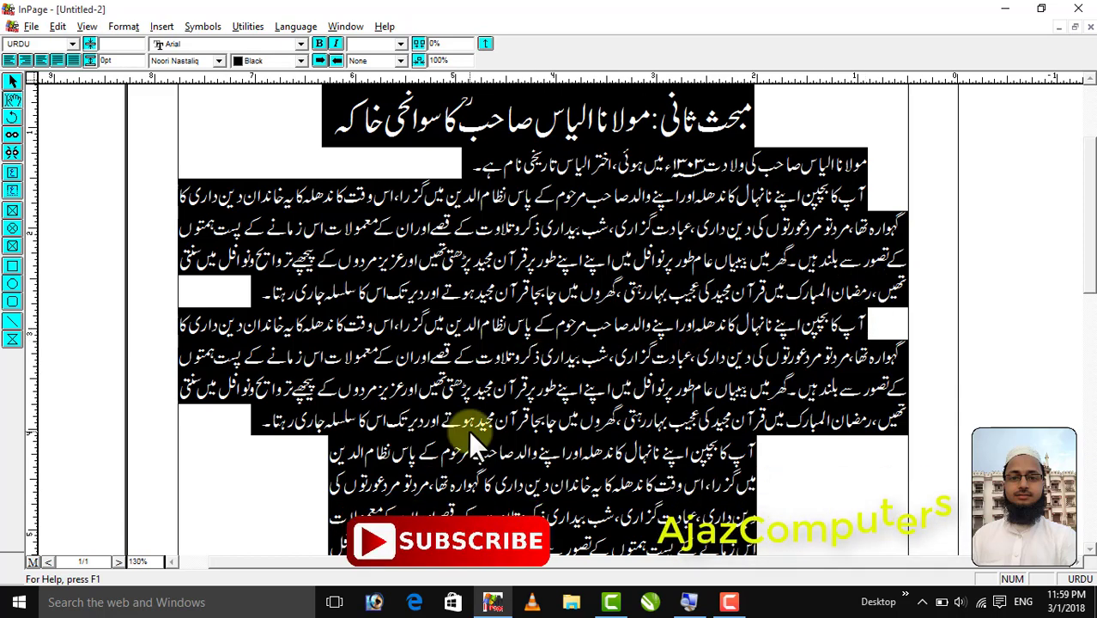
Return to Untitled-1, view the alignment options in the heading's Paragraph Preferences, and close the dialog without changes
left_click(480, 165)
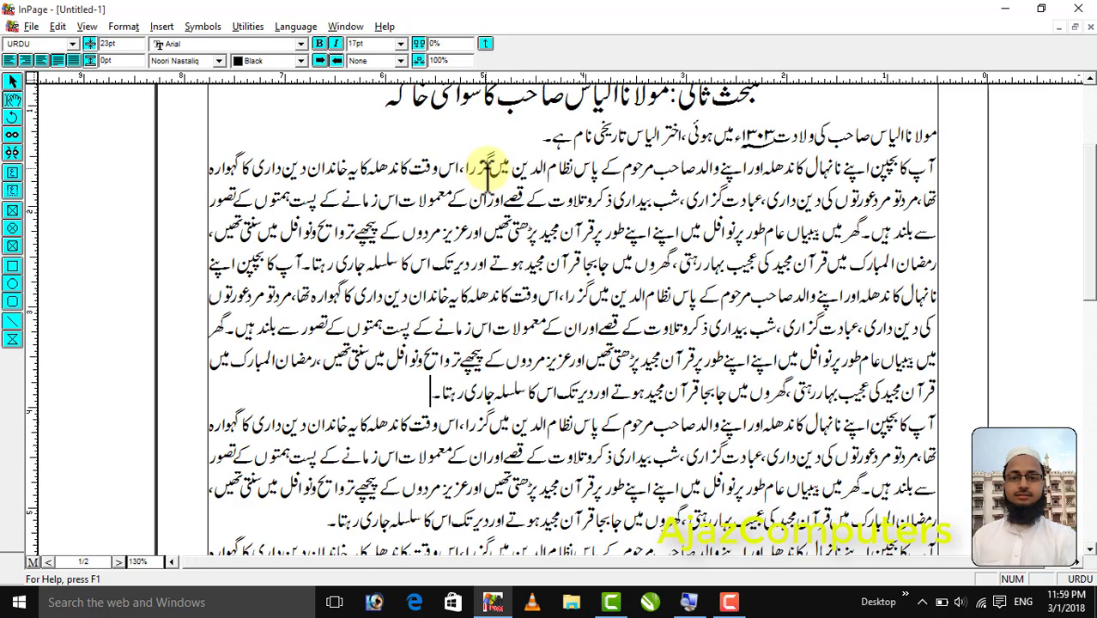
right_click(526, 158)
right_click(514, 153)
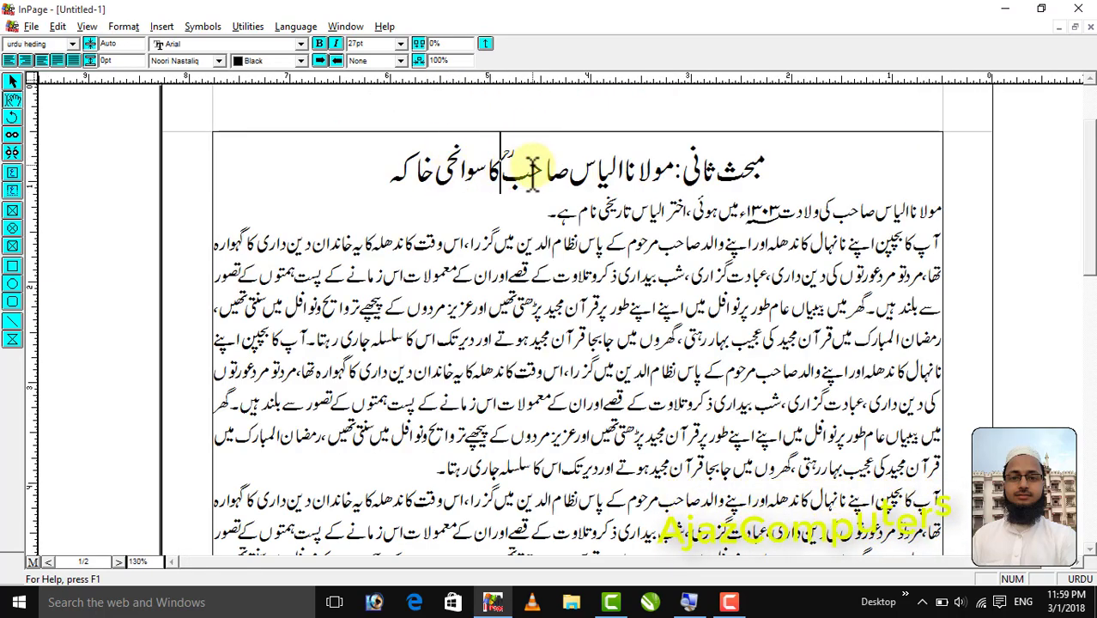
left_click(129, 25)
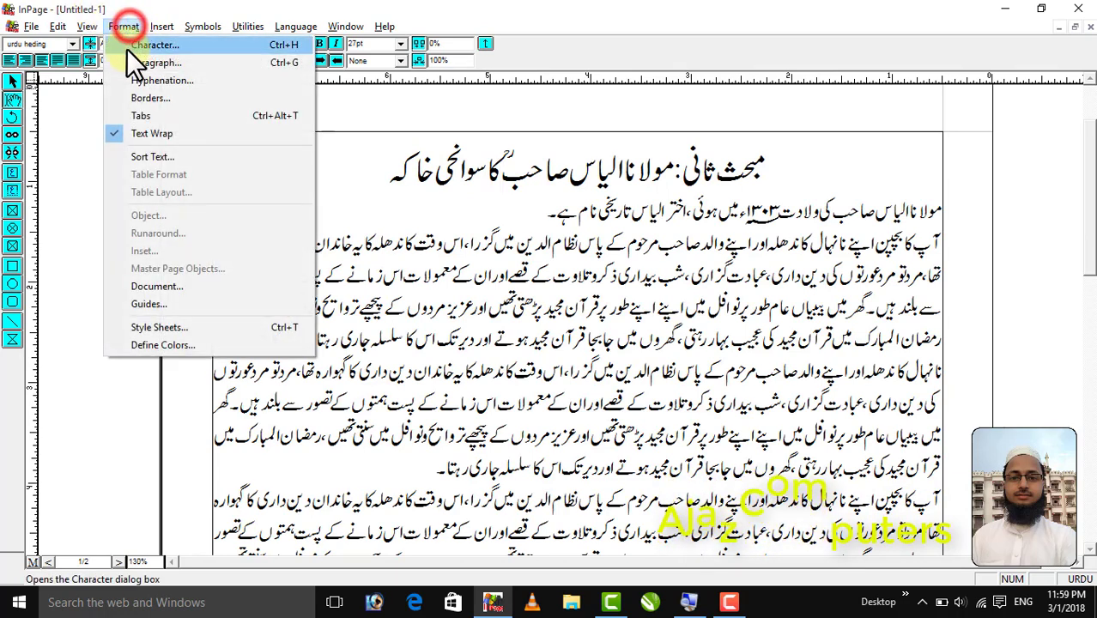
left_click(130, 55)
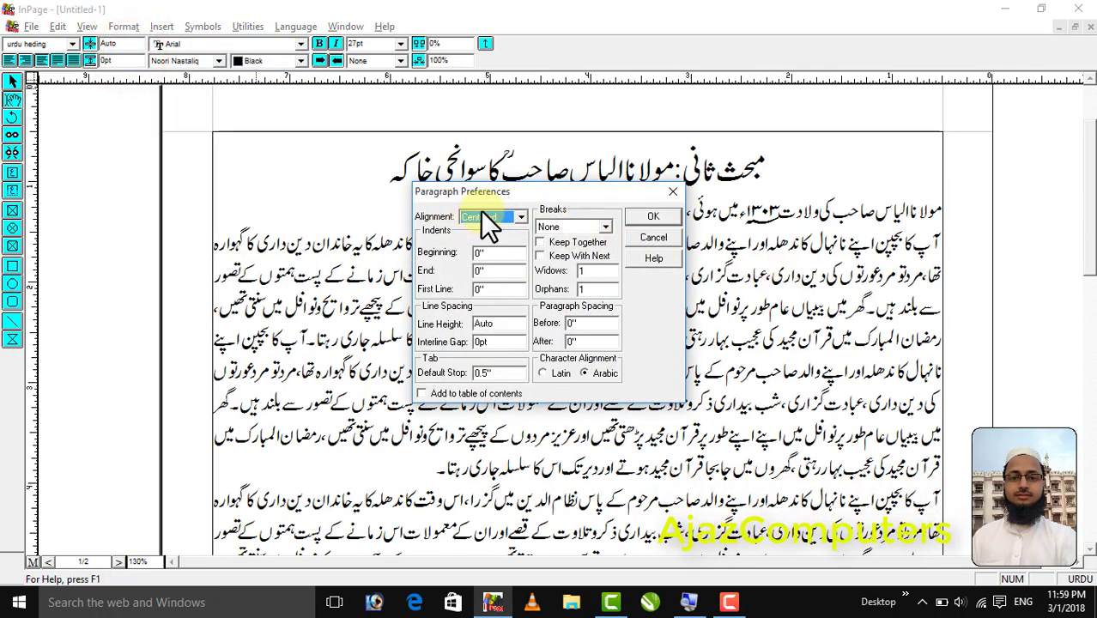
left_click_drag(493, 201, 806, 200)
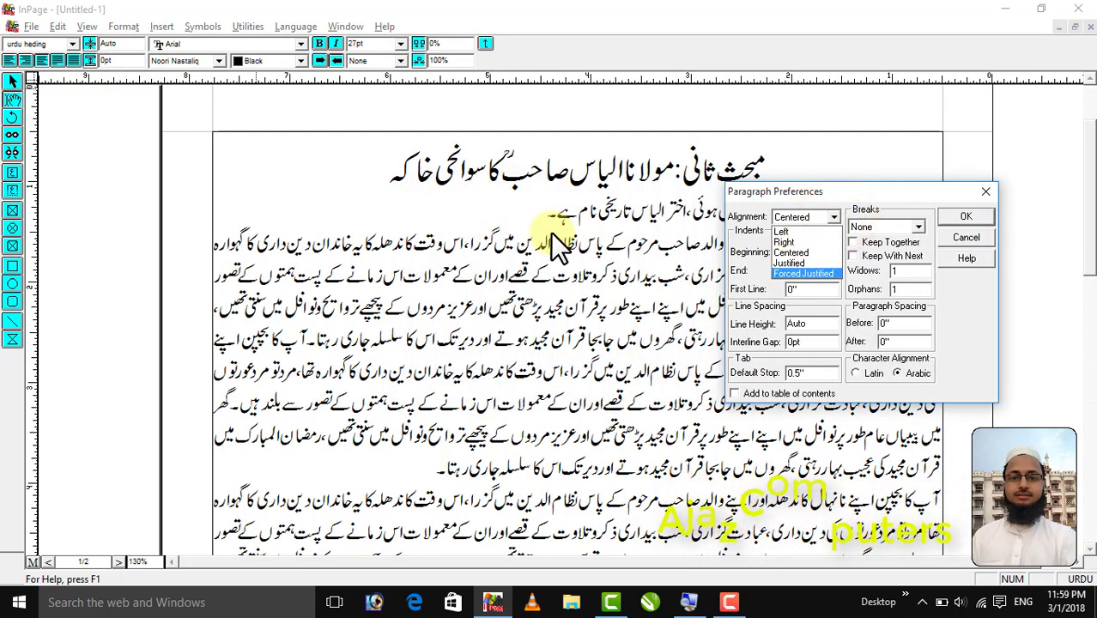
left_click(313, 193)
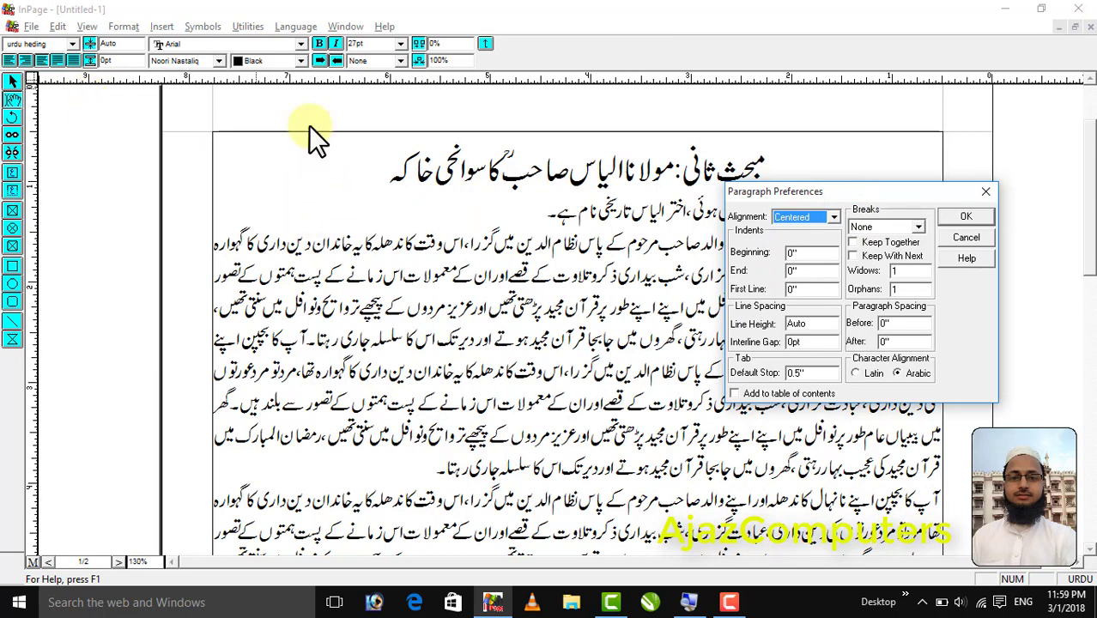
left_click(987, 192)
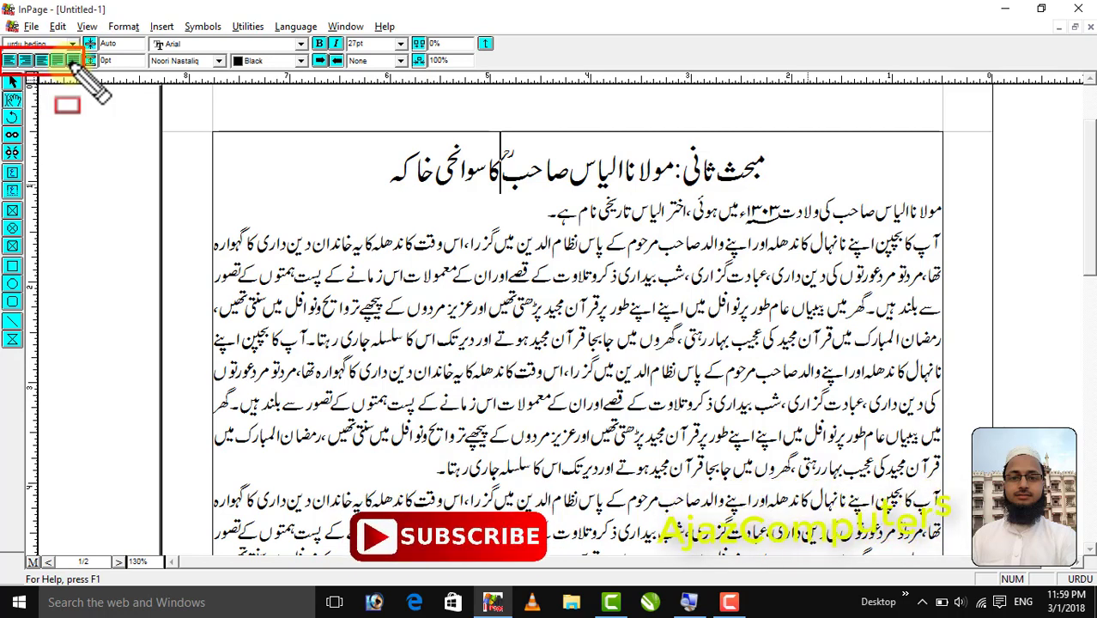
Select the first long body paragraph to inspect its alignment, and clear the selection
left_click(12, 100)
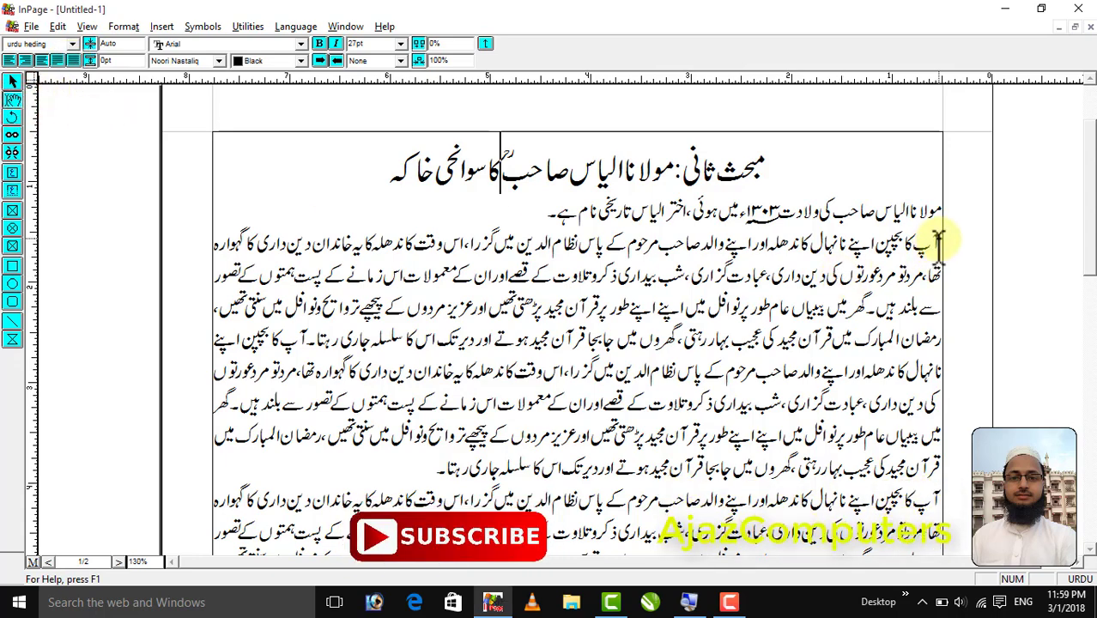
left_click_drag(938, 243, 446, 467)
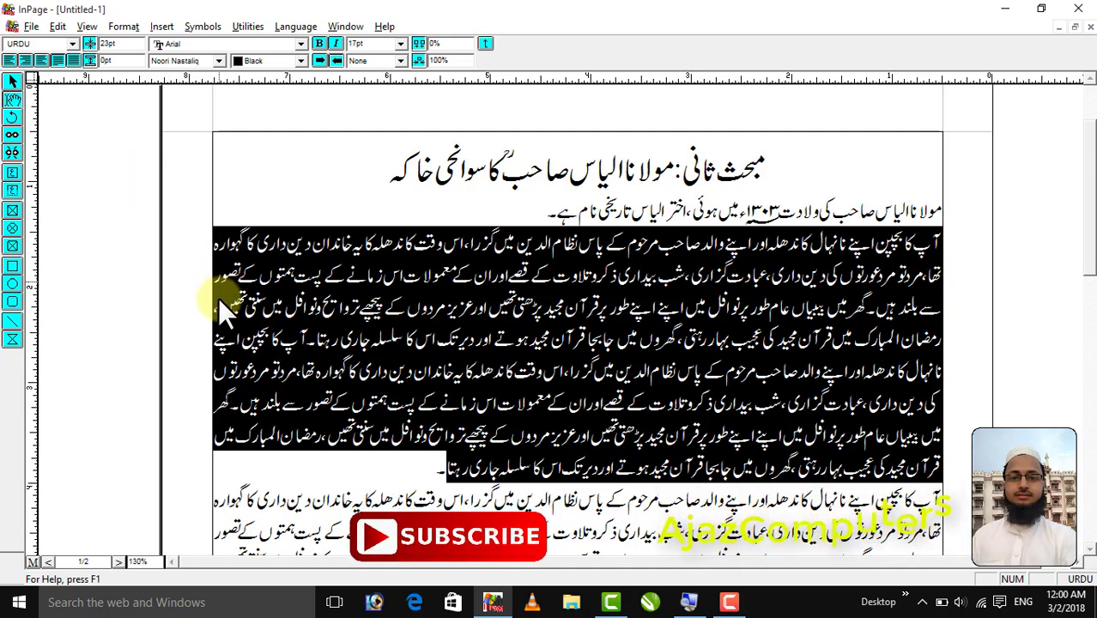
left_click(879, 341)
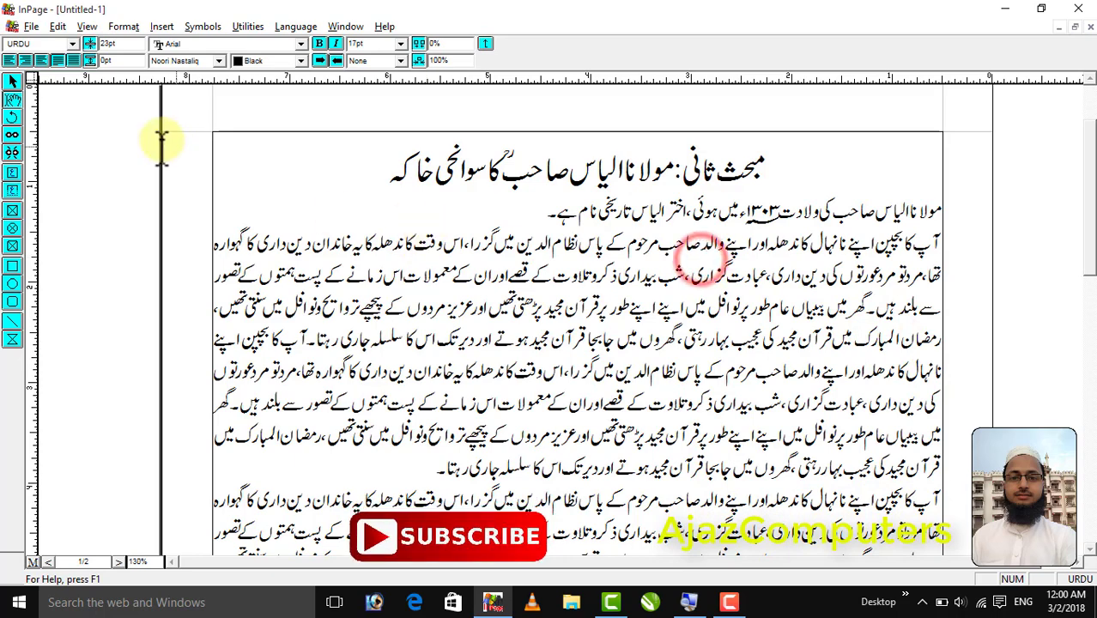
Select the whole first long body paragraph and left-align it
left_click(372, 309)
left_click(408, 464)
triple_click(408, 465)
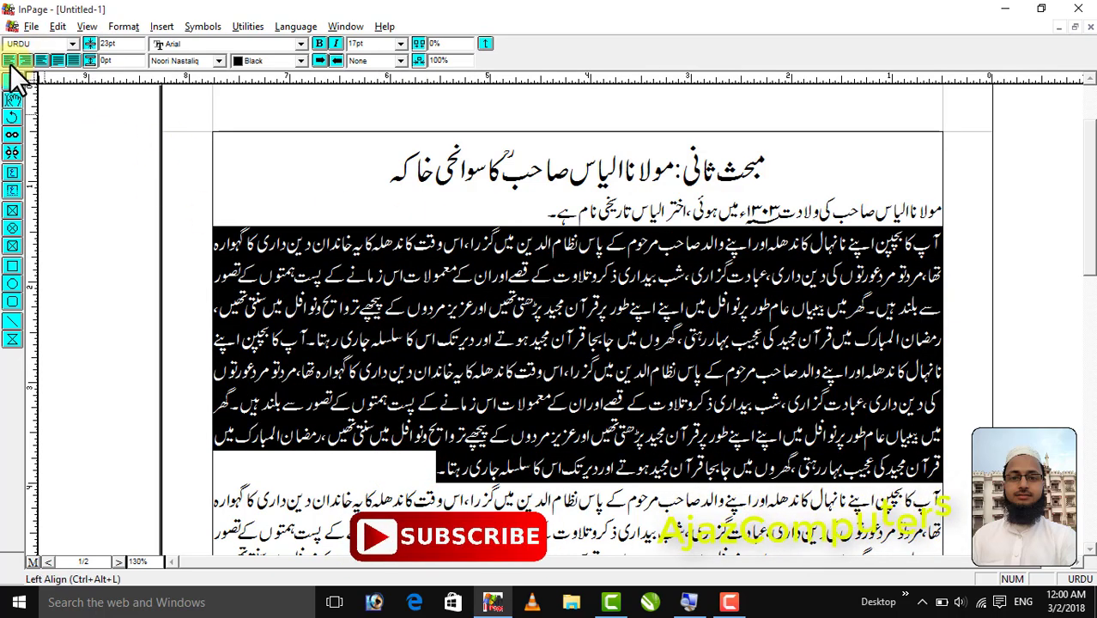
left_click(9, 60)
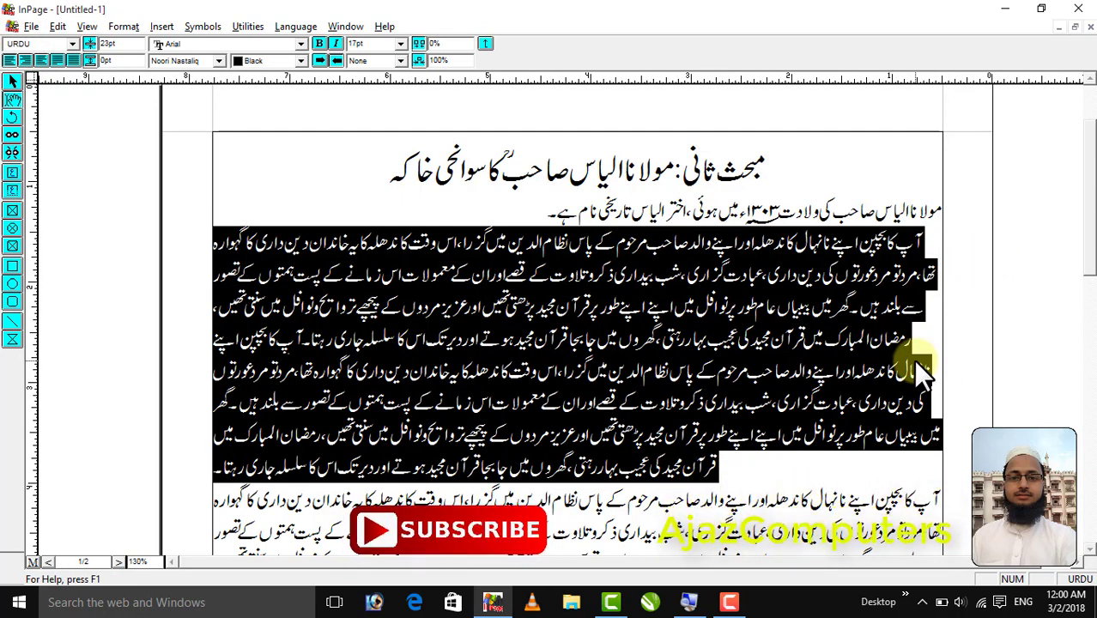
Right-align the selected body paragraph and compare its line edges on both sides
left_click(24, 60)
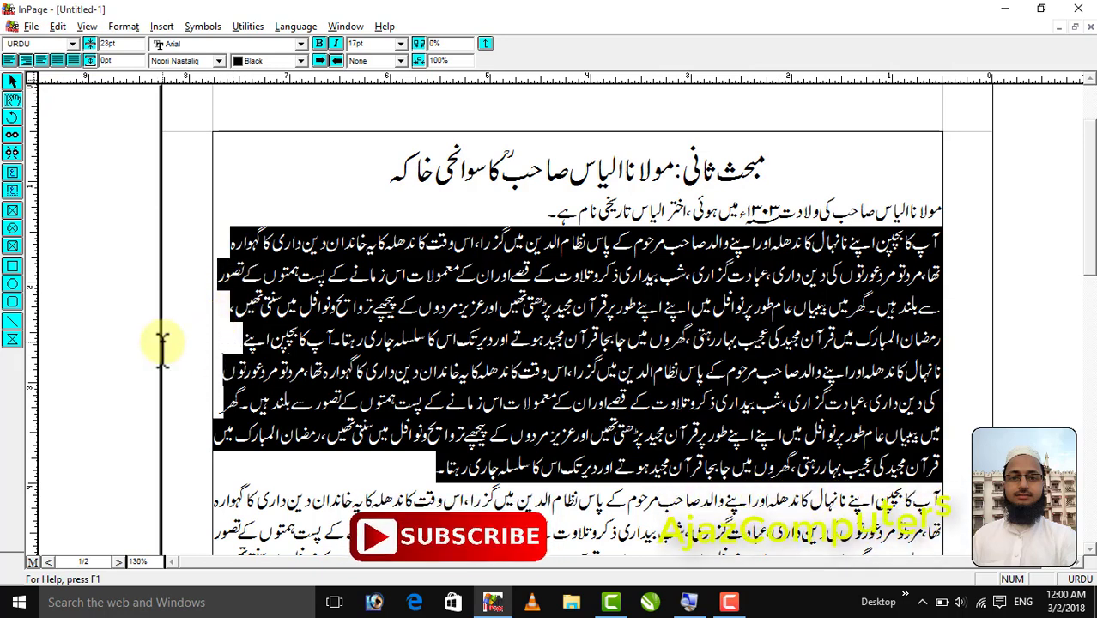
mouse_move(193, 228)
left_mouse_down()
mouse_move(298, 430)
mouse_move(267, 447)
left_mouse_up()
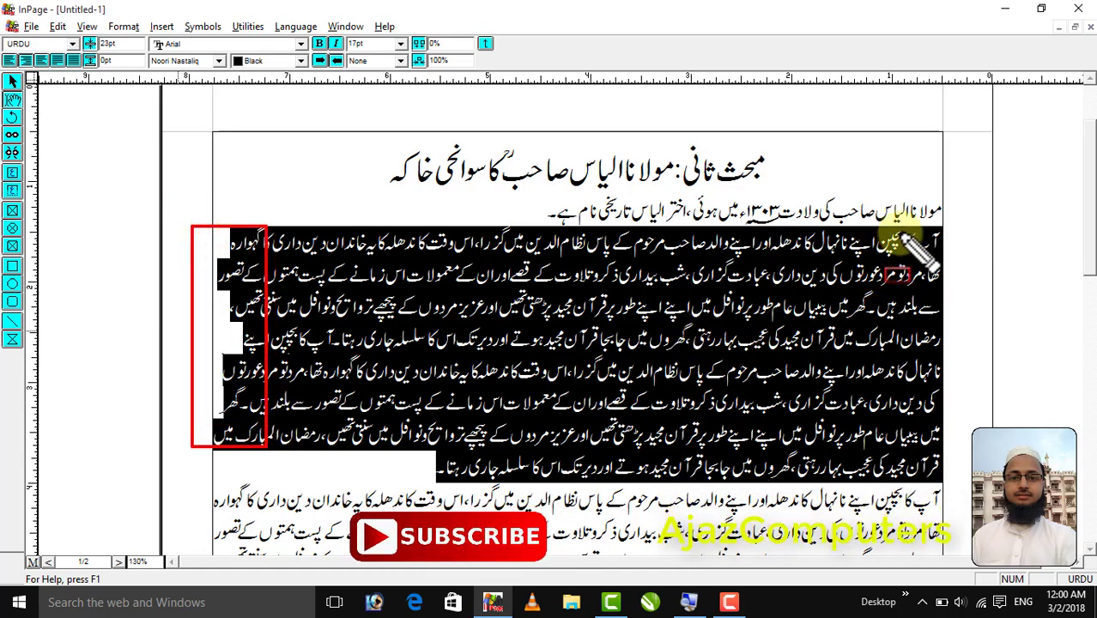
mouse_move(913, 231)
left_mouse_down()
mouse_move(942, 283)
mouse_move(954, 478)
left_mouse_up()
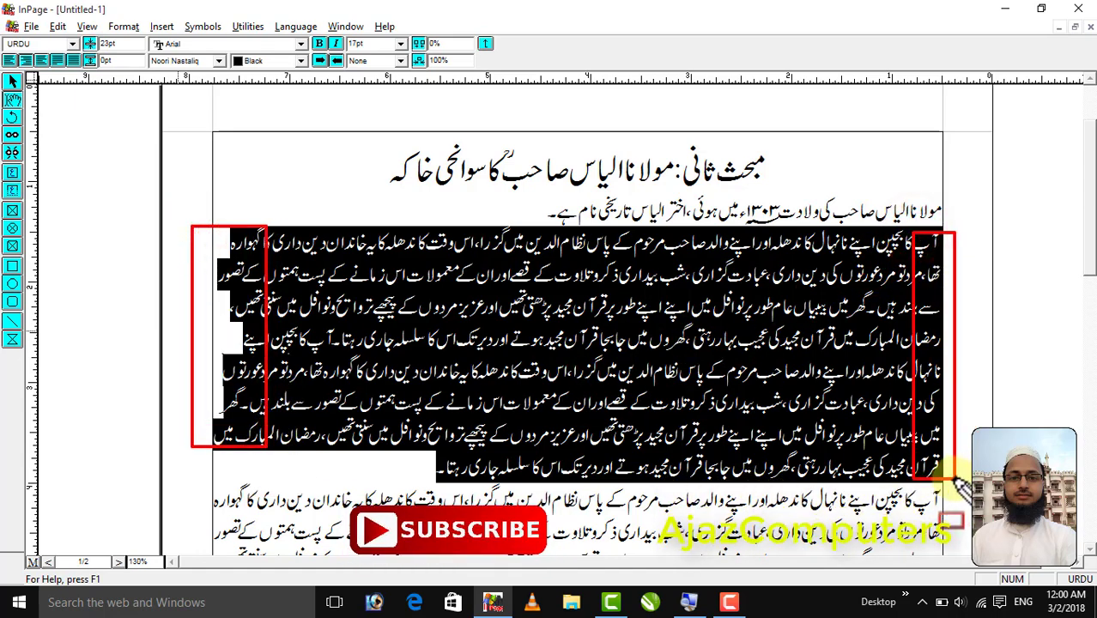
key("Escape")
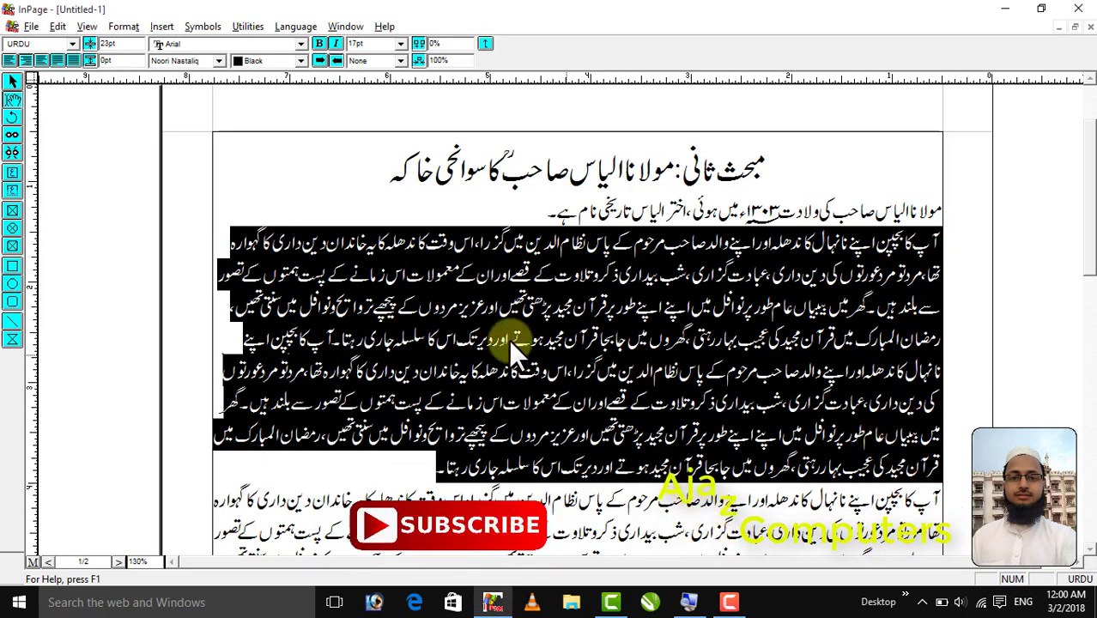
Centre-align the first long body paragraph, inspect its lines, and select it again
left_click(42, 60)
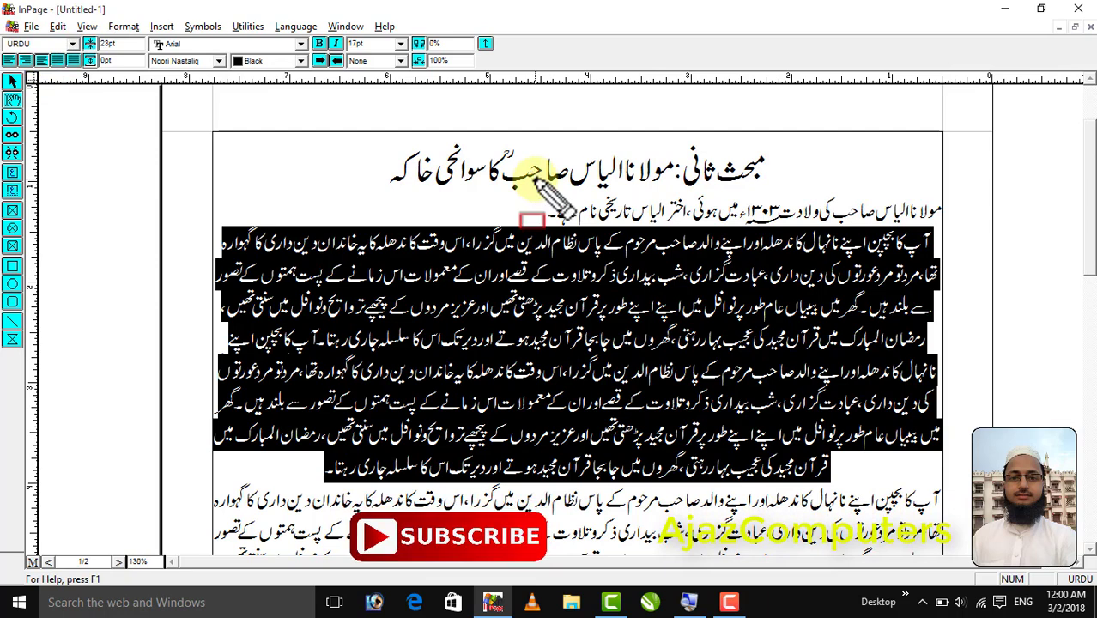
left_click(510, 180)
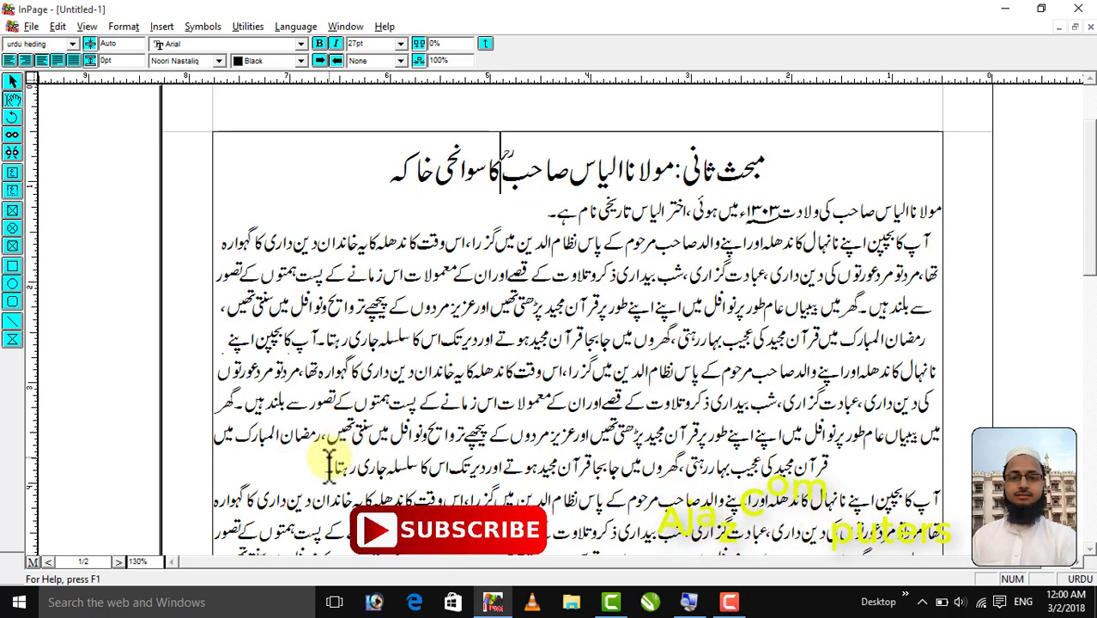
left_click_drag(330, 464, 1038, 252)
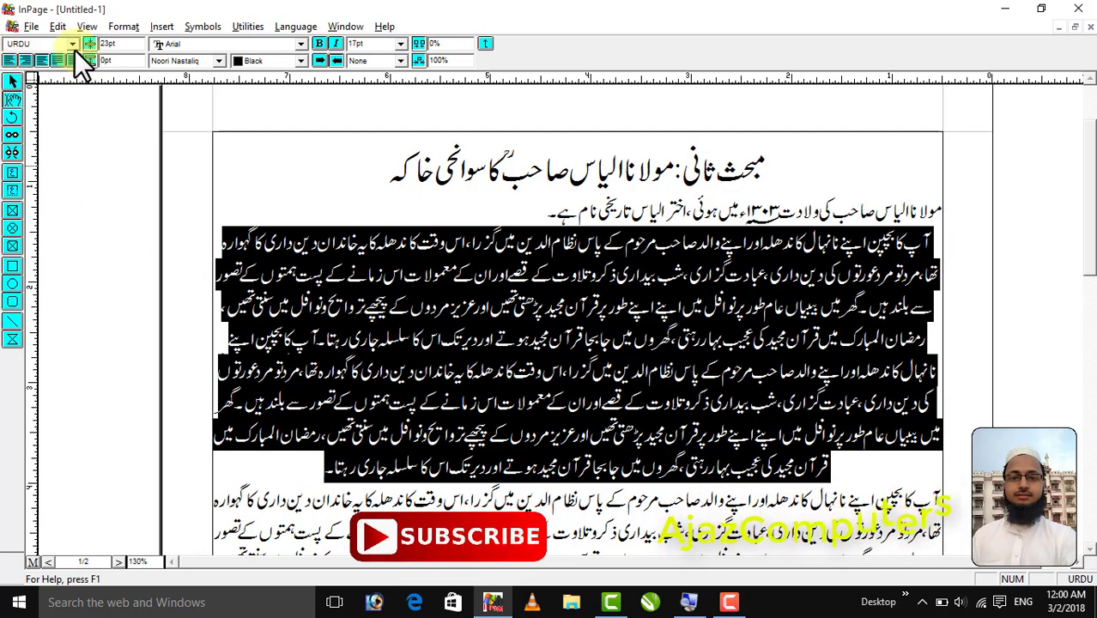
Justify the heading and push it toward the middle of its line with blank space in front of the text
left_click(361, 168)
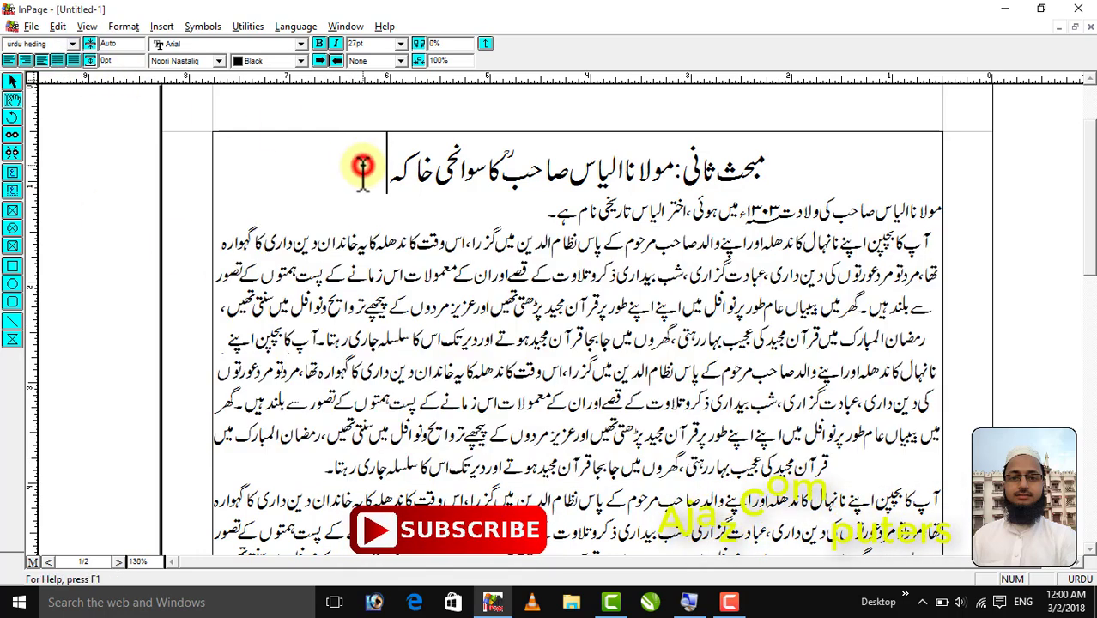
left_click(58, 61)
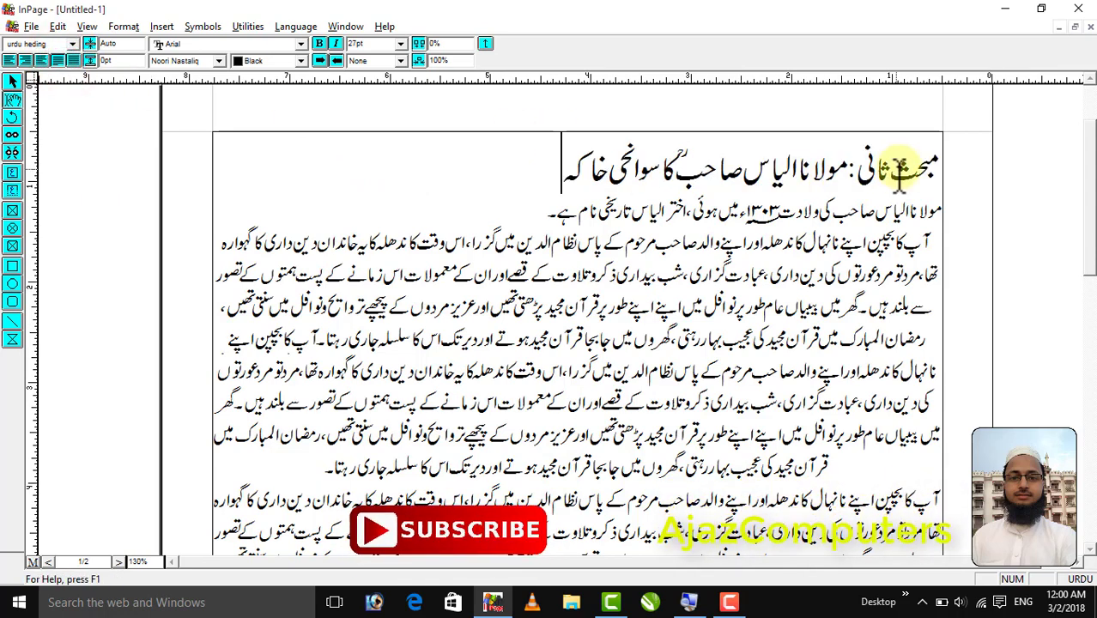
left_click(927, 168)
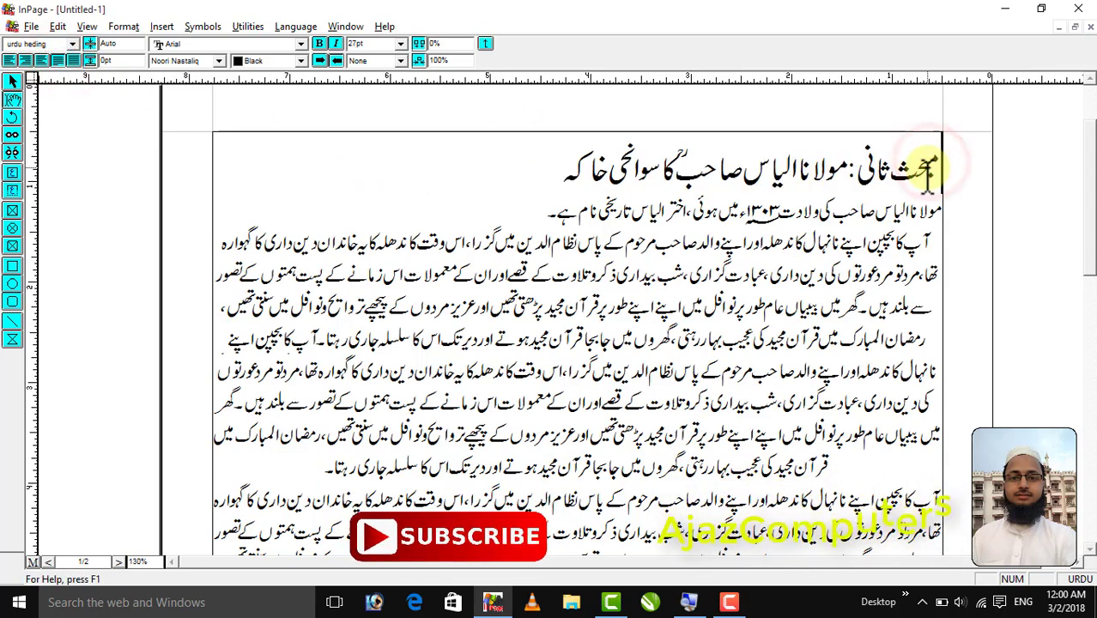
key("Tab")
key("Tab")
key("Tab")
key("Tab")
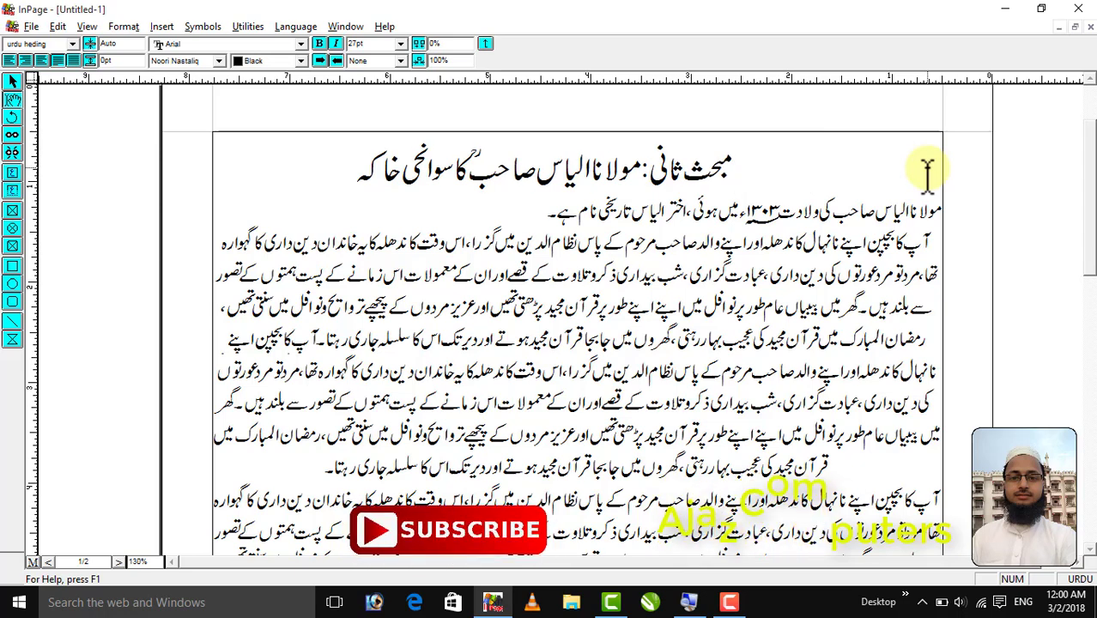
Delete the blank space in front of the heading and centre-align the heading
key("BackSpace")
key("BackSpace")
key("BackSpace")
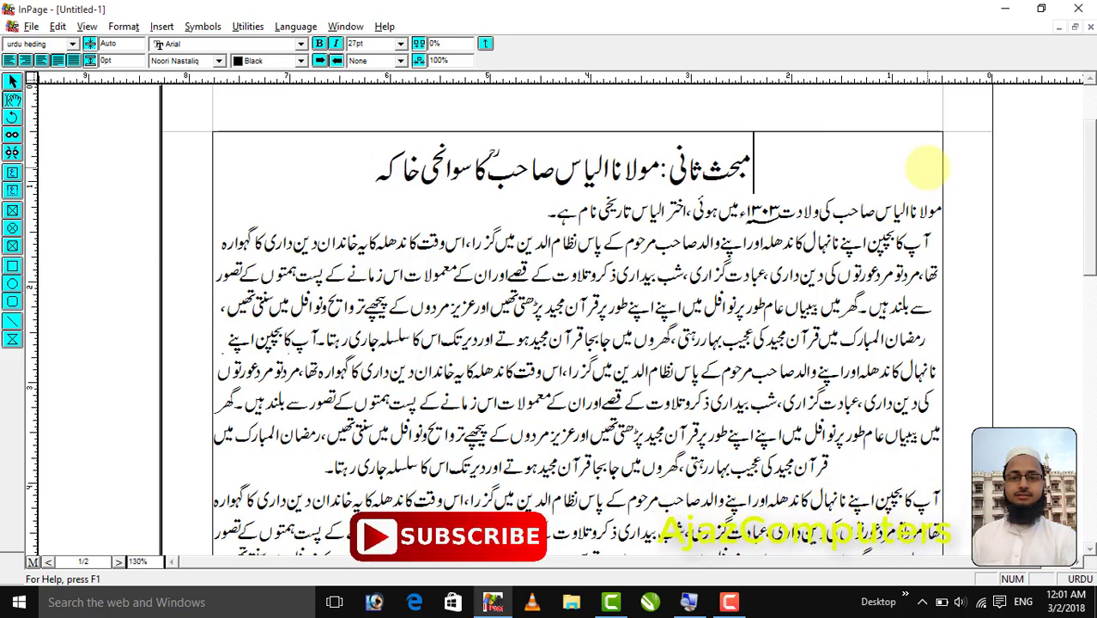
key("BackSpace")
key("BackSpace")
key("BackSpace")
key("BackSpace")
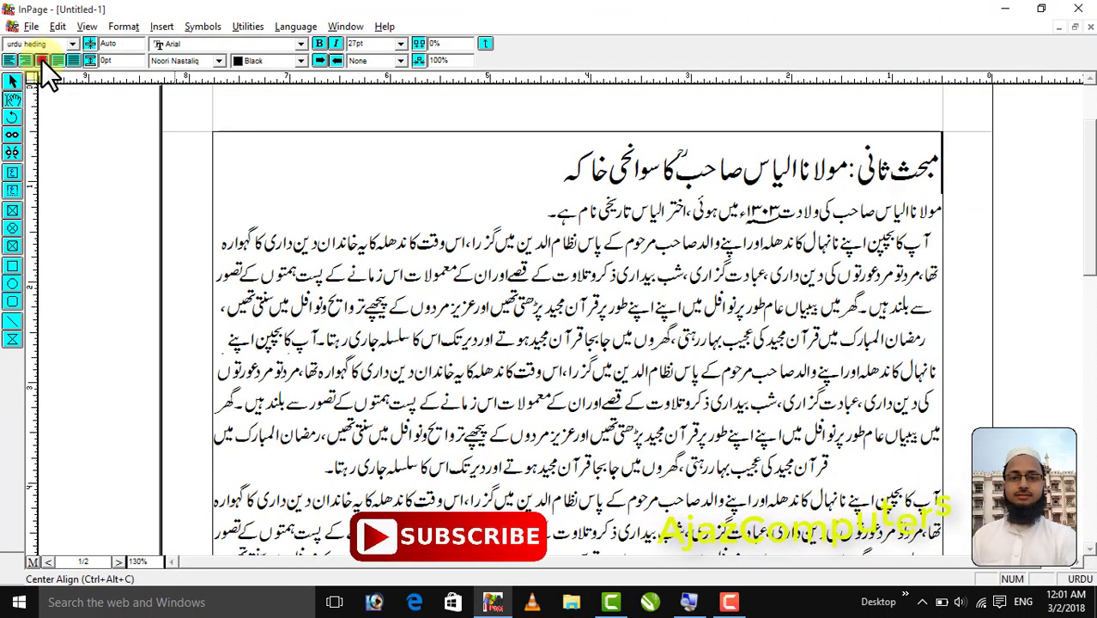
left_click(41, 60)
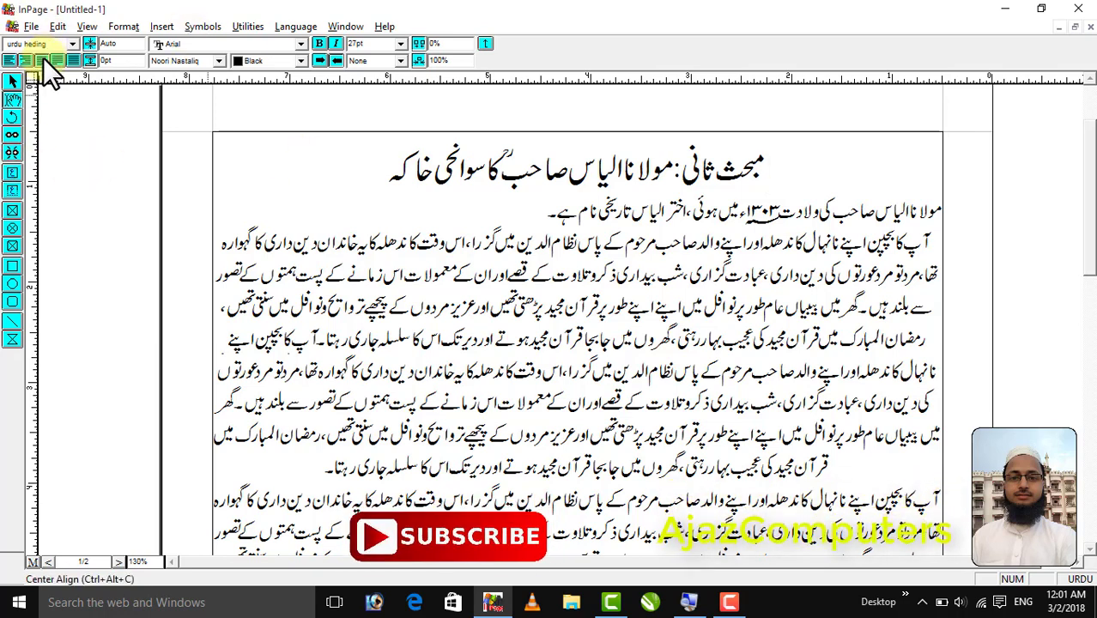
Select the first long body paragraph, justify it, and check that both edges line up
left_click(337, 273)
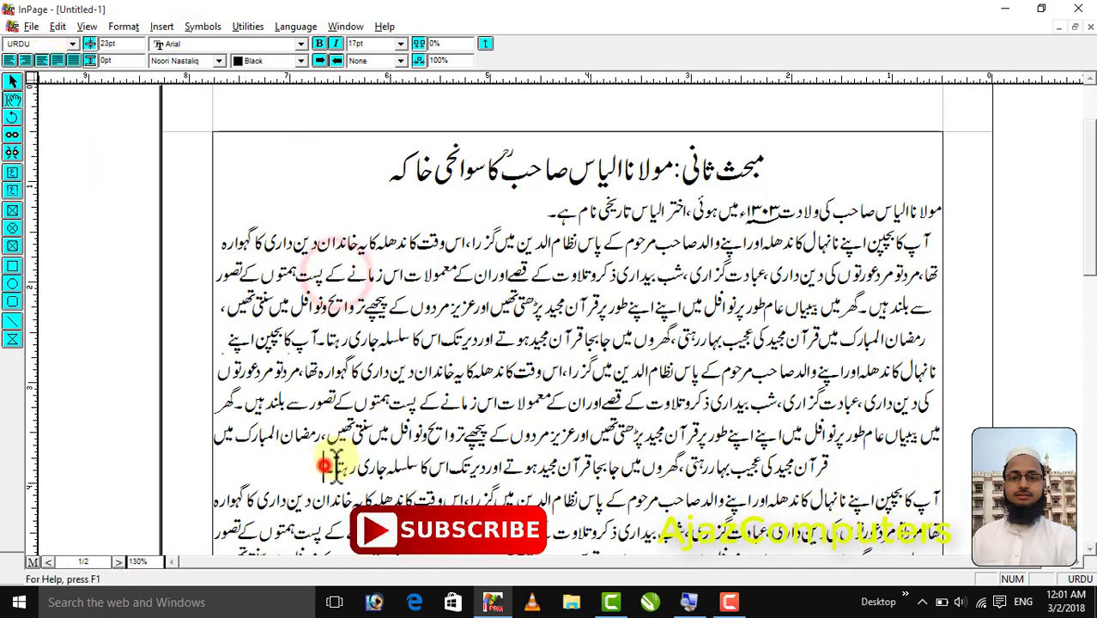
left_click_drag(335, 465, 976, 245)
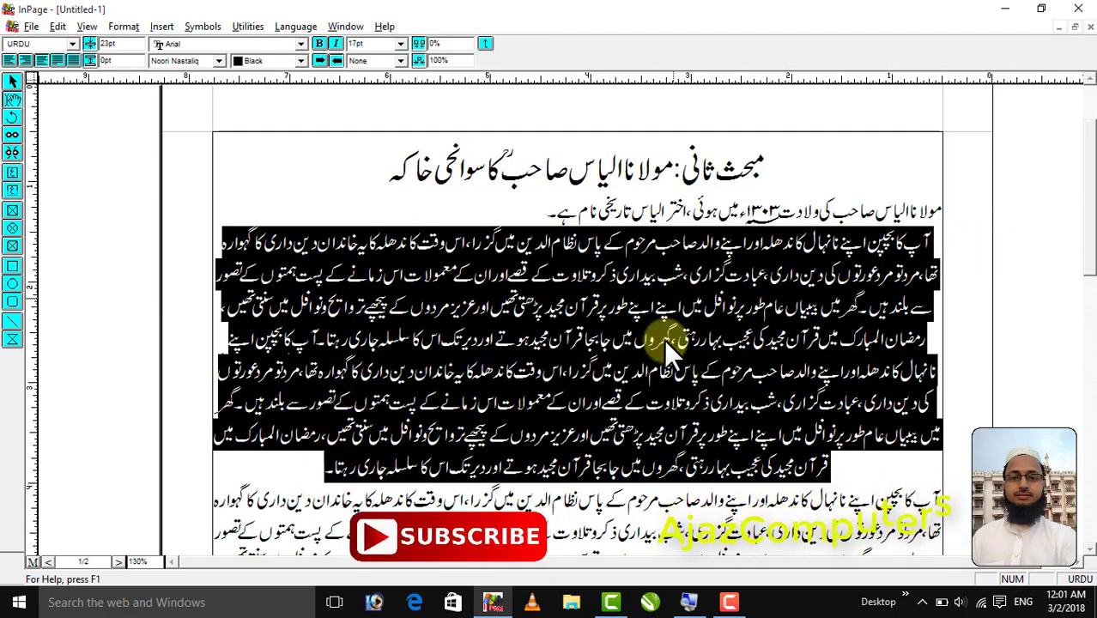
left_click(57, 60)
left_click(857, 326)
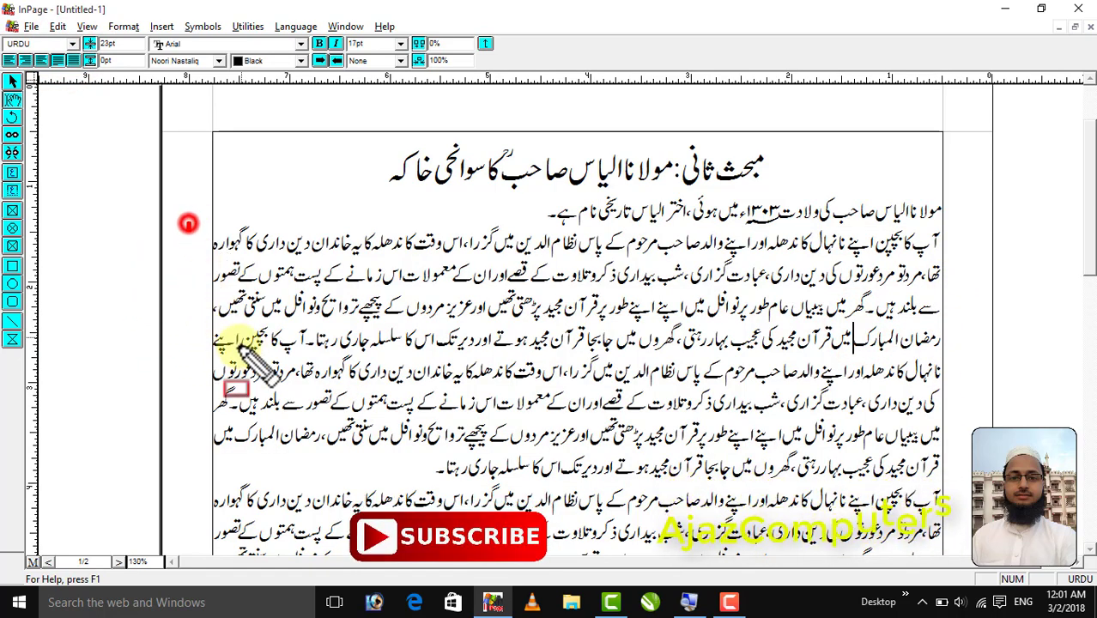
mouse_move(187, 223)
left_mouse_down()
mouse_move(265, 432)
mouse_move(253, 464)
left_mouse_up()
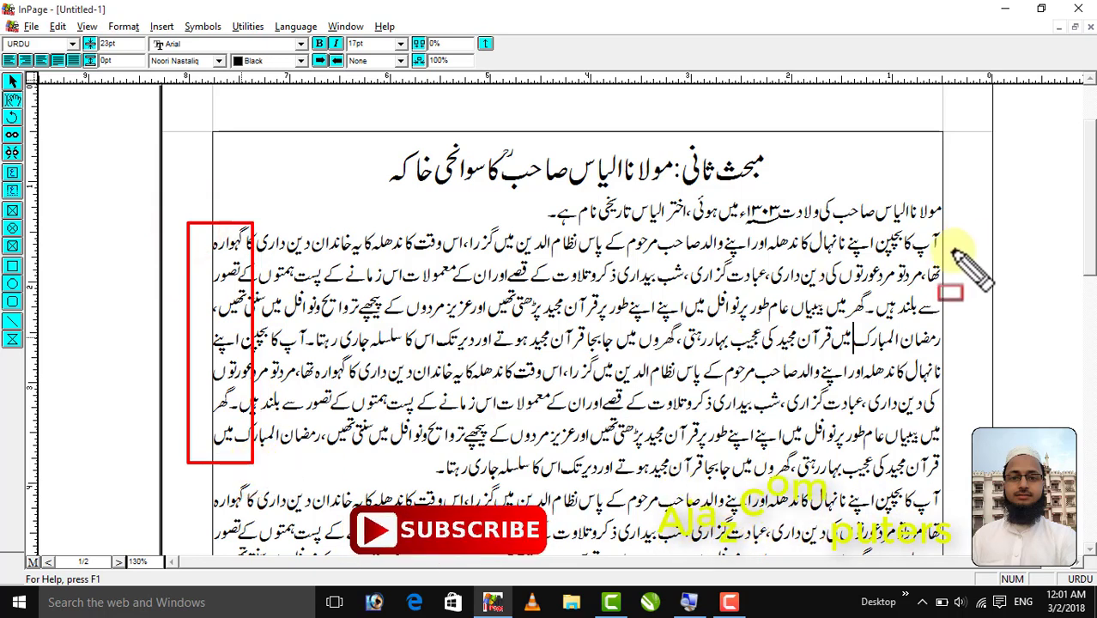
mouse_move(967, 235)
left_mouse_down()
mouse_move(875, 378)
mouse_move(895, 478)
left_mouse_up()
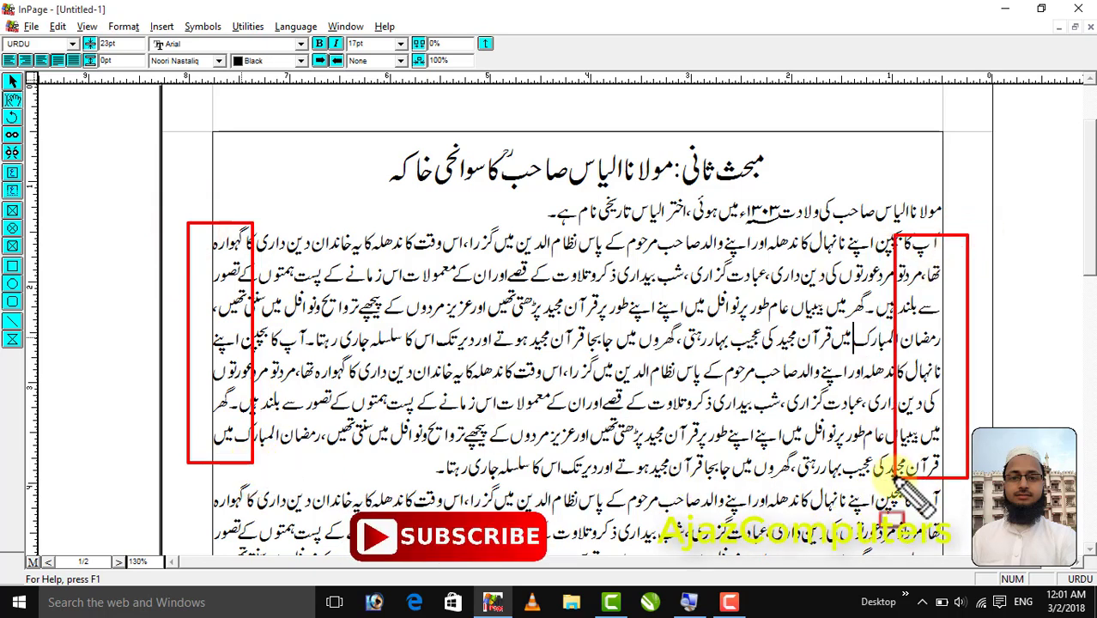
key("Escape")
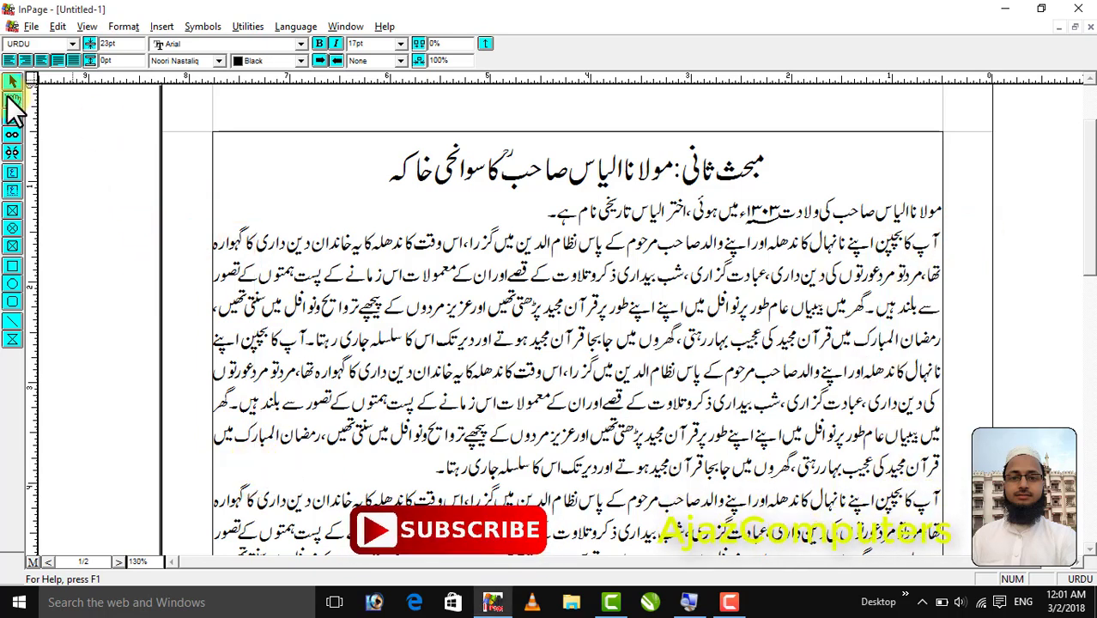
View the alignment options in the body paragraph's Paragraph Preferences and cancel the dialog
left_click_drag(369, 453, 987, 249)
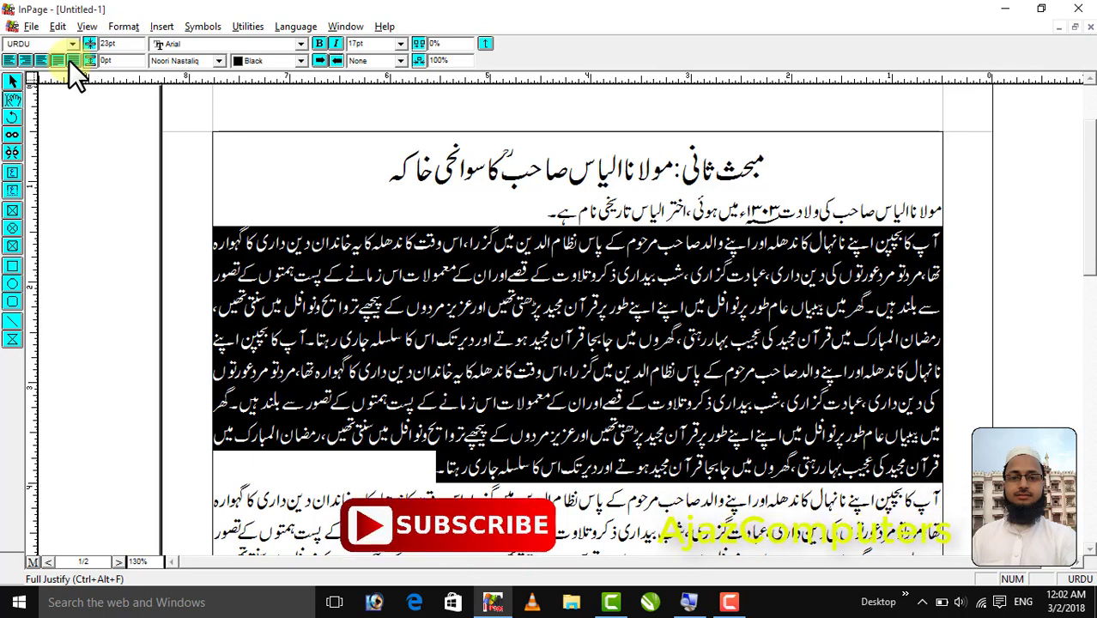
left_click(432, 397)
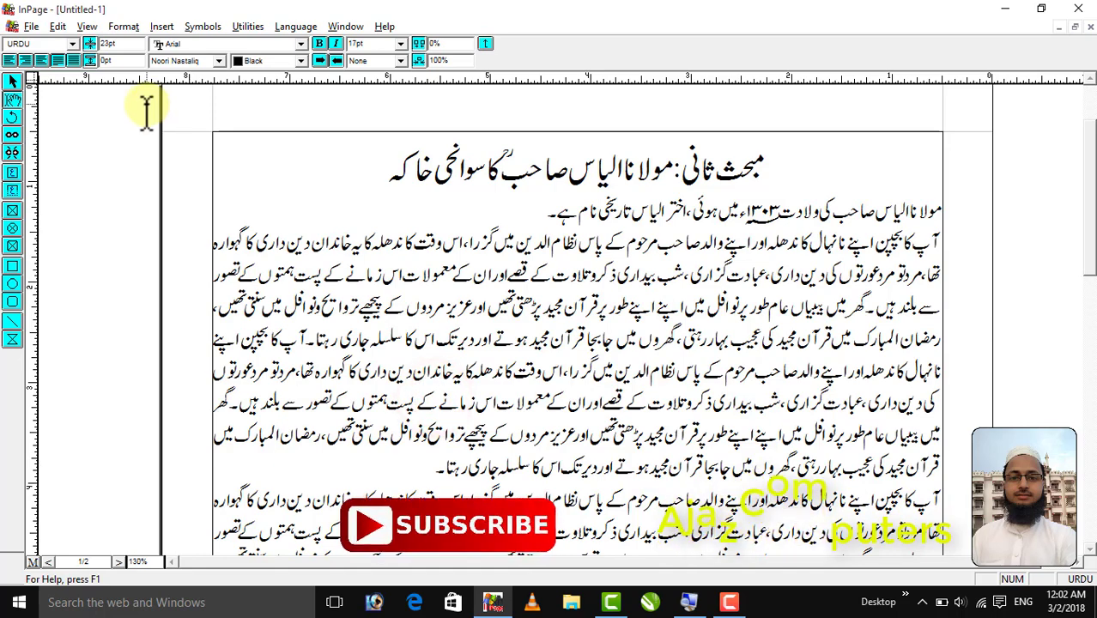
key("ctrl+shift+f")
left_click(487, 219)
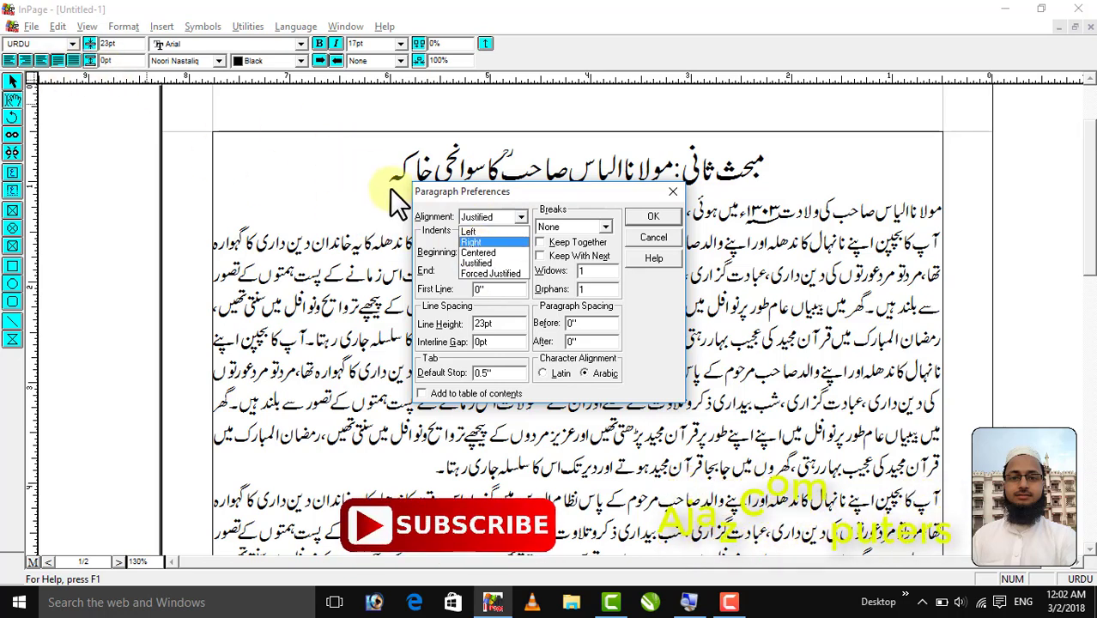
left_click(473, 218)
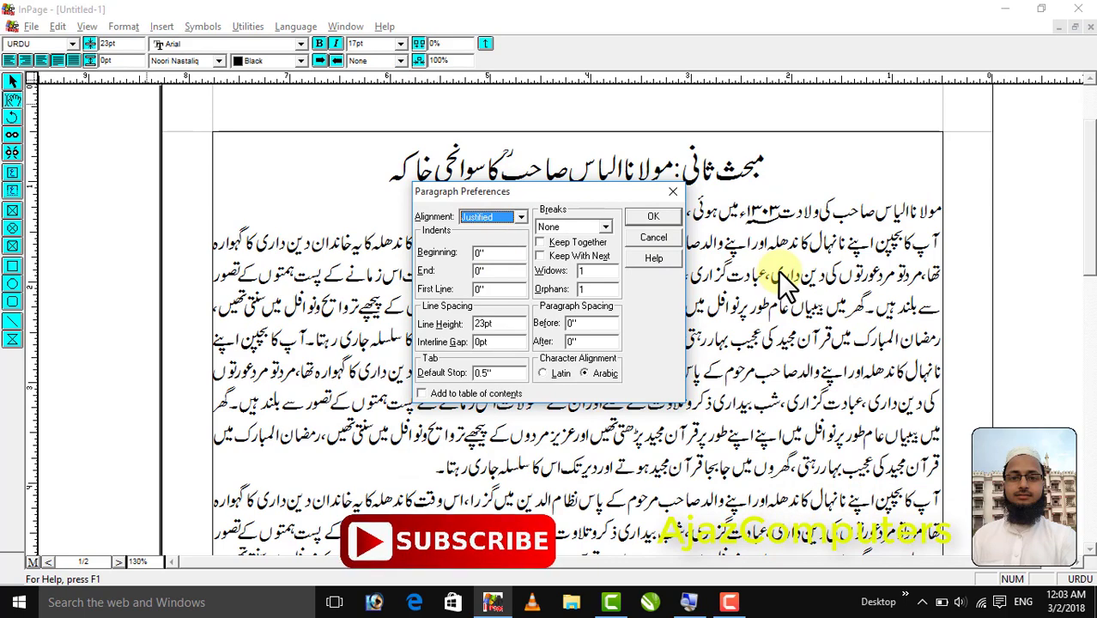
left_click(648, 237)
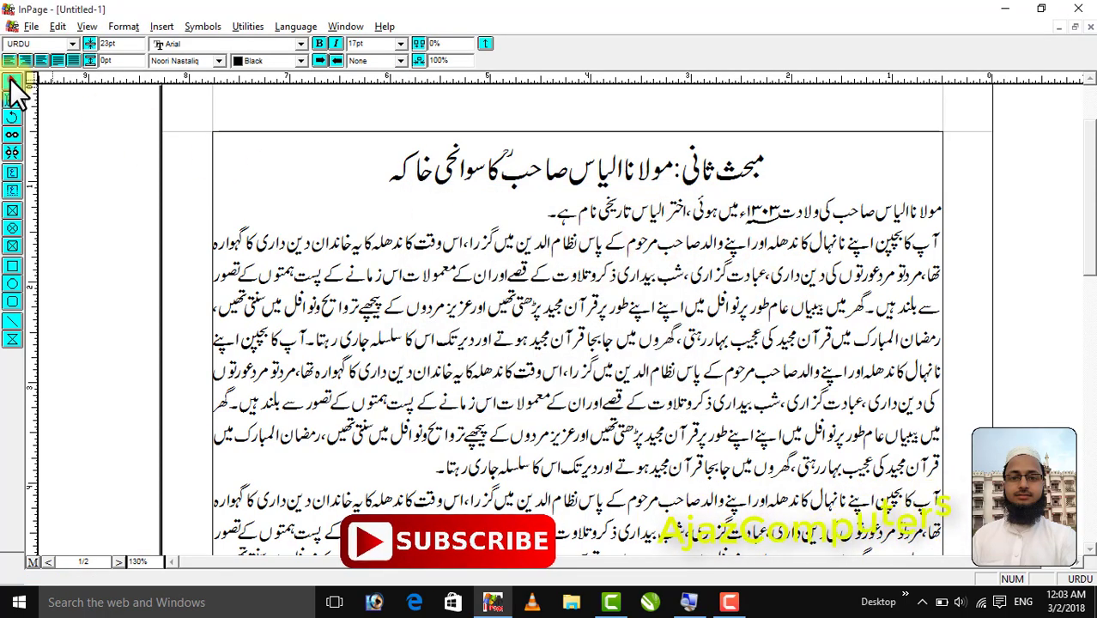
Select the page's text frame and give it a dashed border style
left_click(11, 81)
left_click(232, 153)
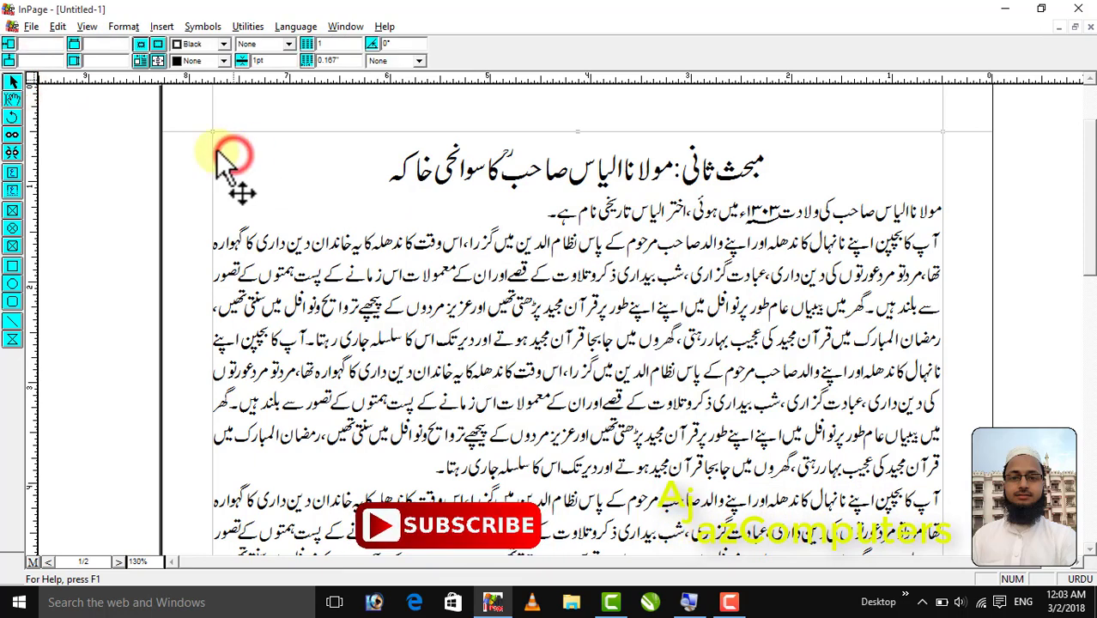
left_click(191, 62)
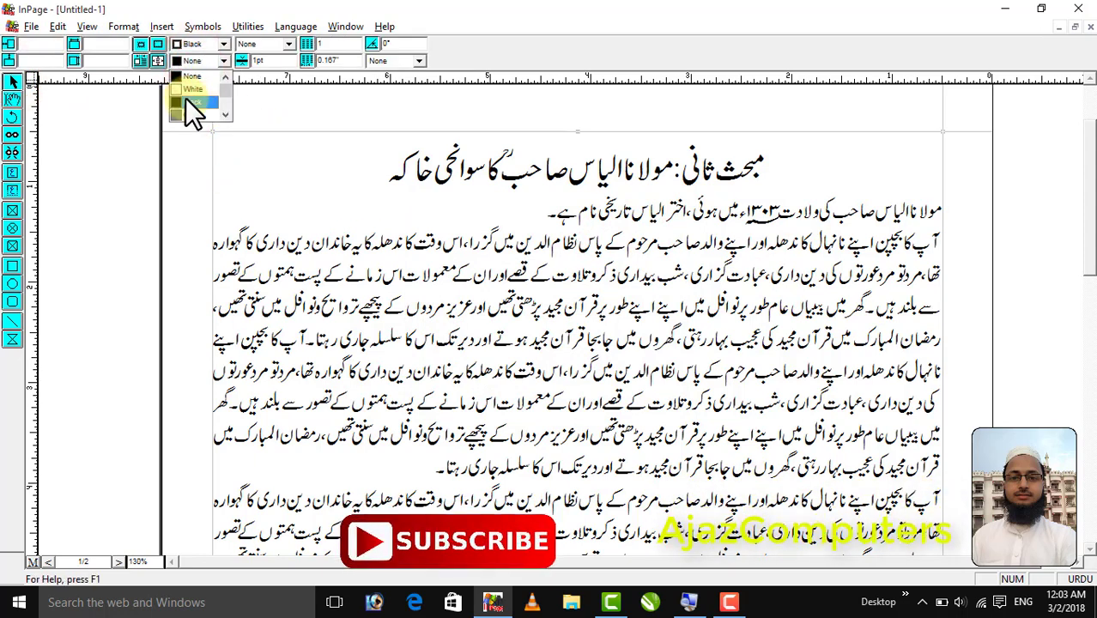
left_click(284, 44)
left_click(284, 44)
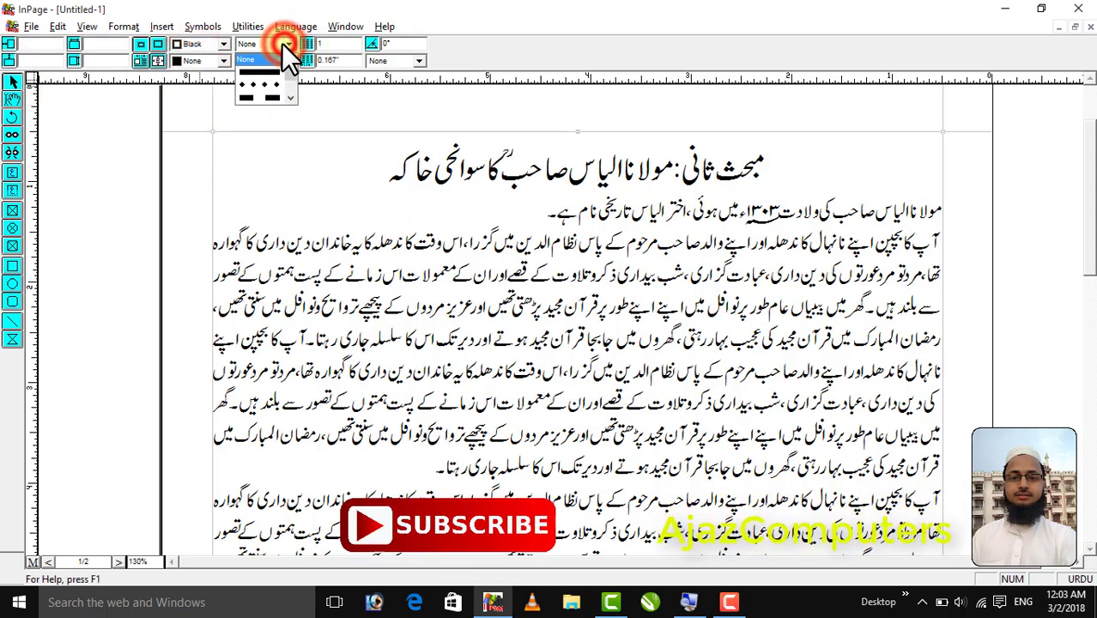
scroll(255, 91, "down", 2)
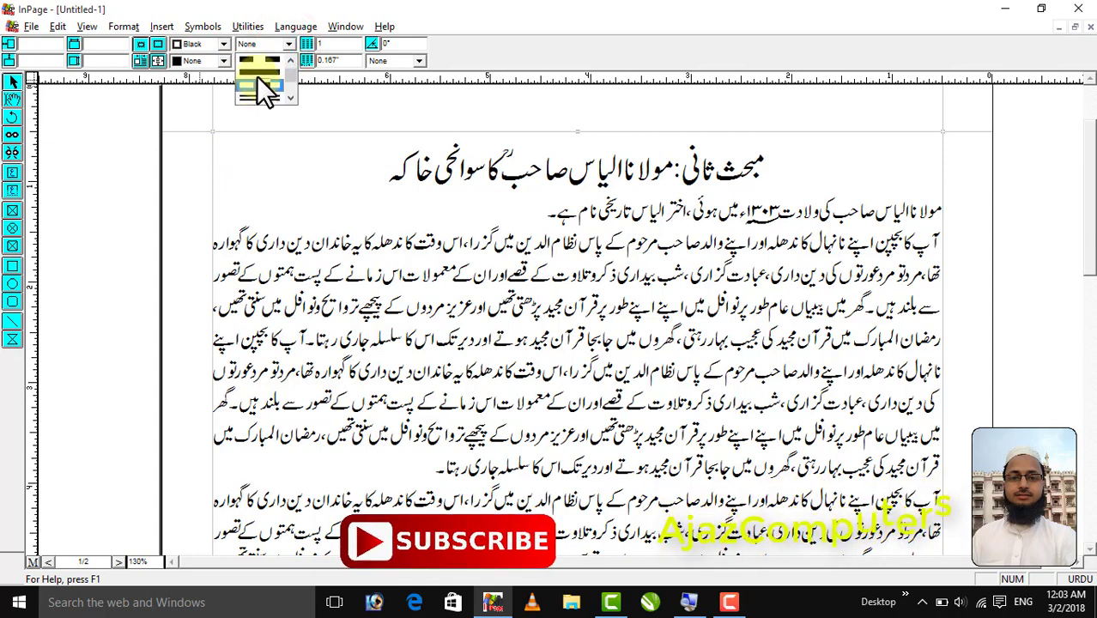
left_click(257, 84)
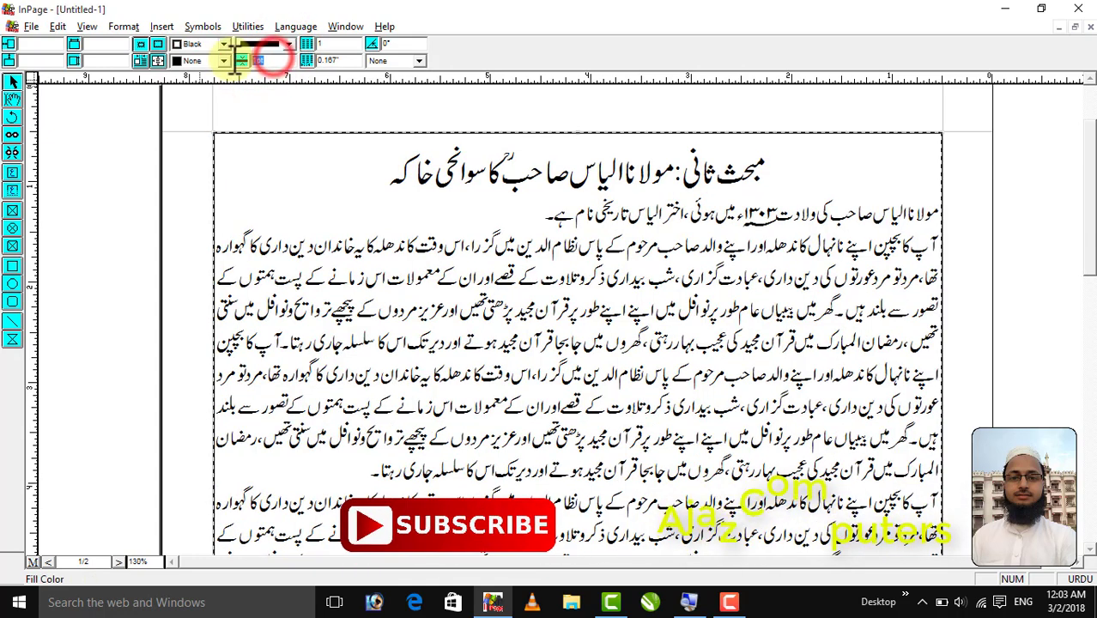
Set the text frame's border thickness to 6 pt and examine the bordered page
type("8")
key("Return")
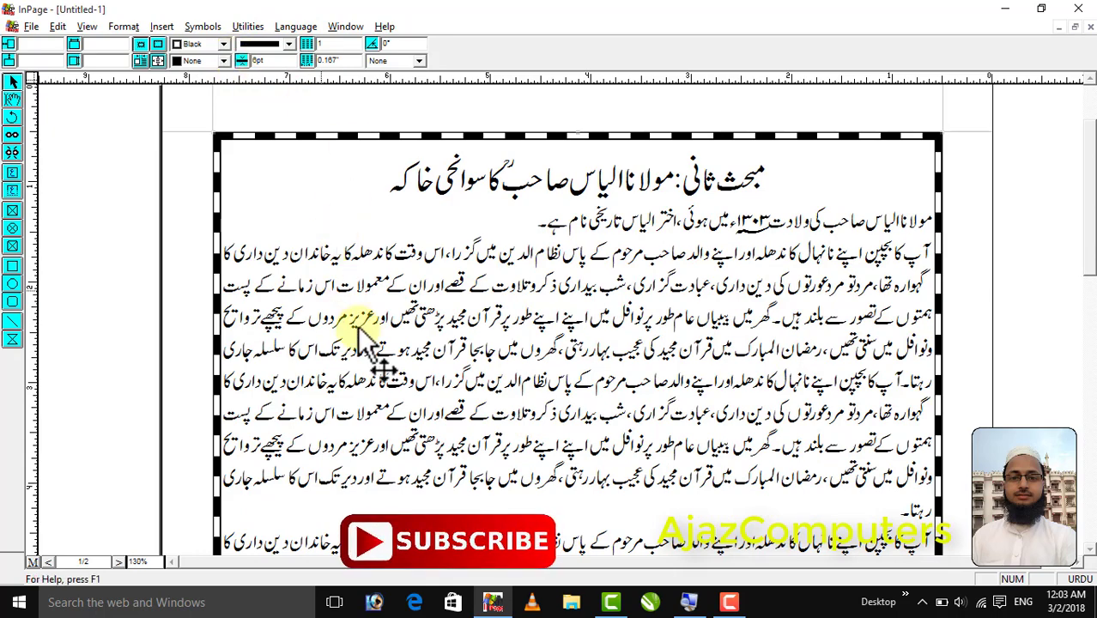
key("ctrl+0")
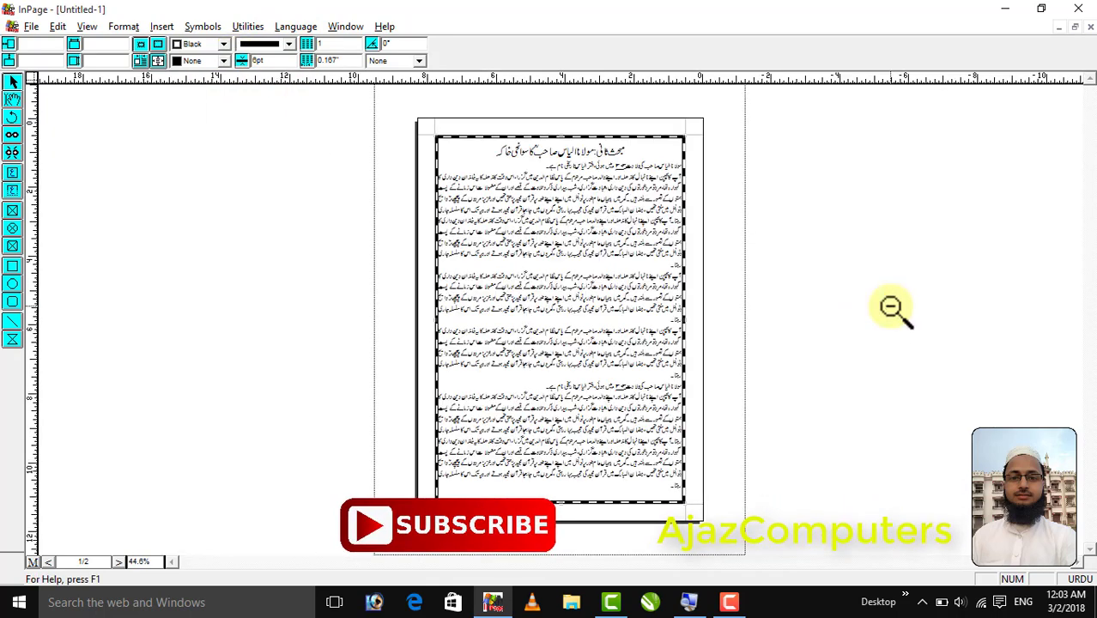
right_click(681, 196)
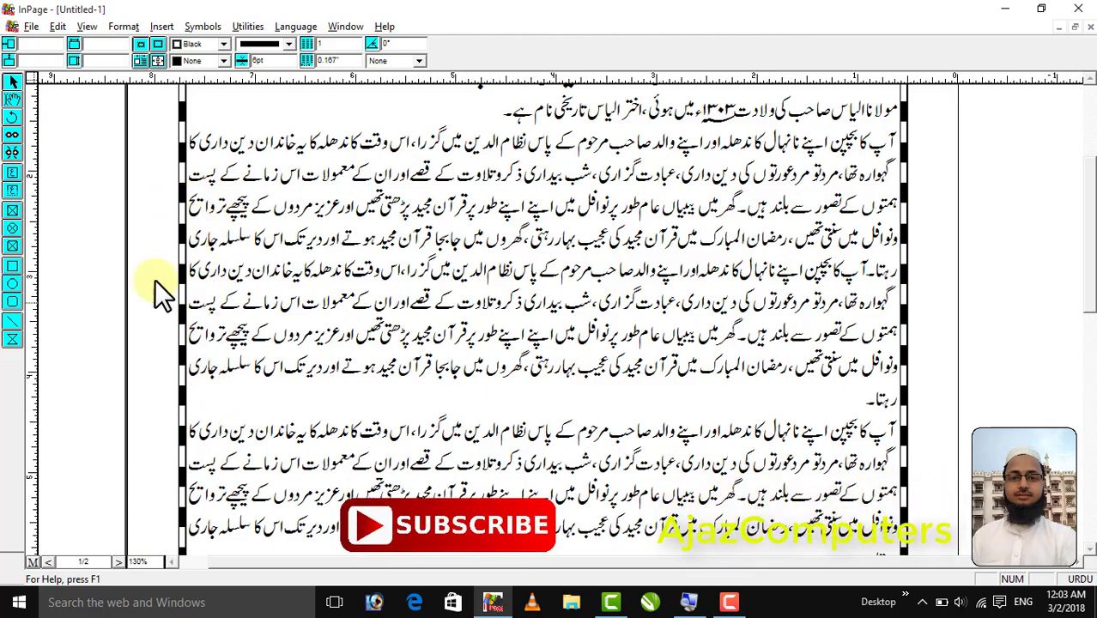
Select the body text below the heading and set its Beginning indent to 0.1 inch in the paragraph preferences
left_click(13, 83)
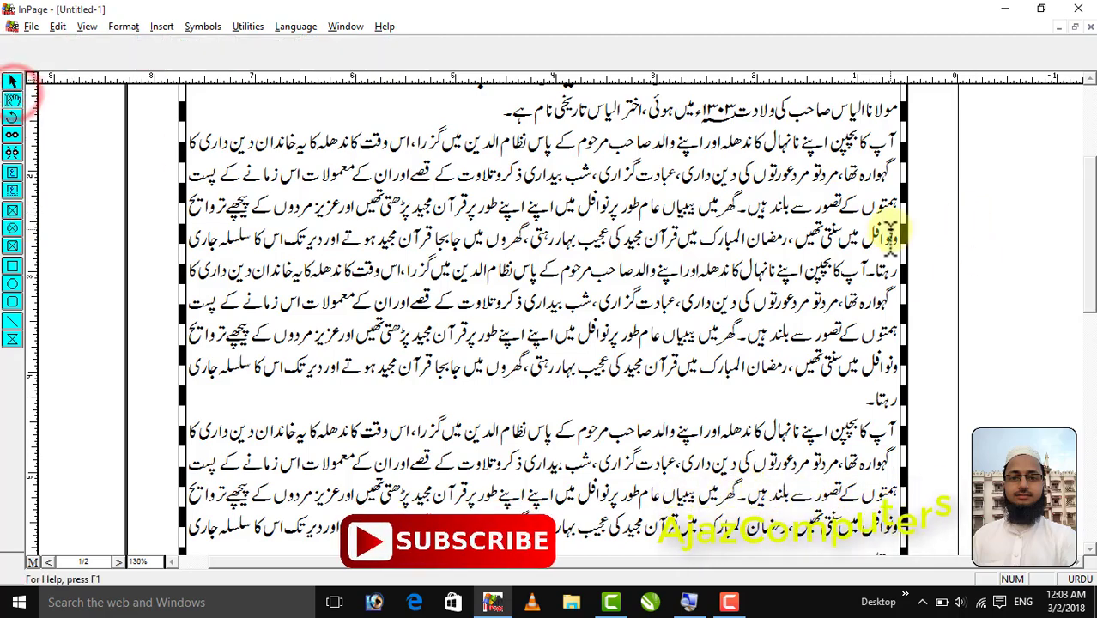
left_click_drag(854, 111, 778, 356)
right_click(777, 354)
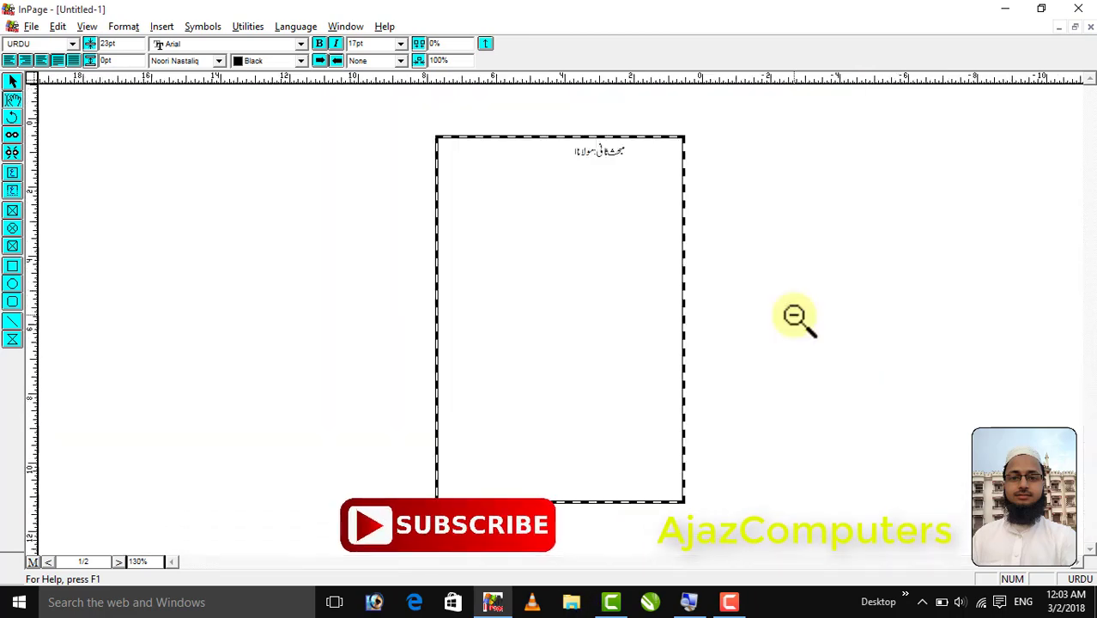
right_click(577, 151)
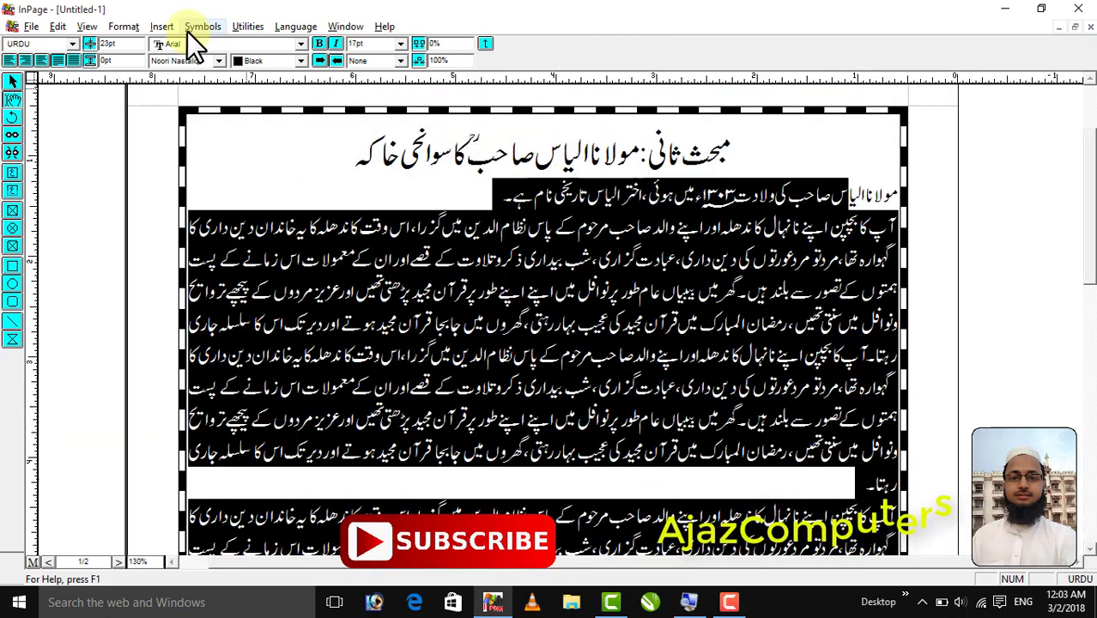
left_click(124, 26)
left_click(134, 61)
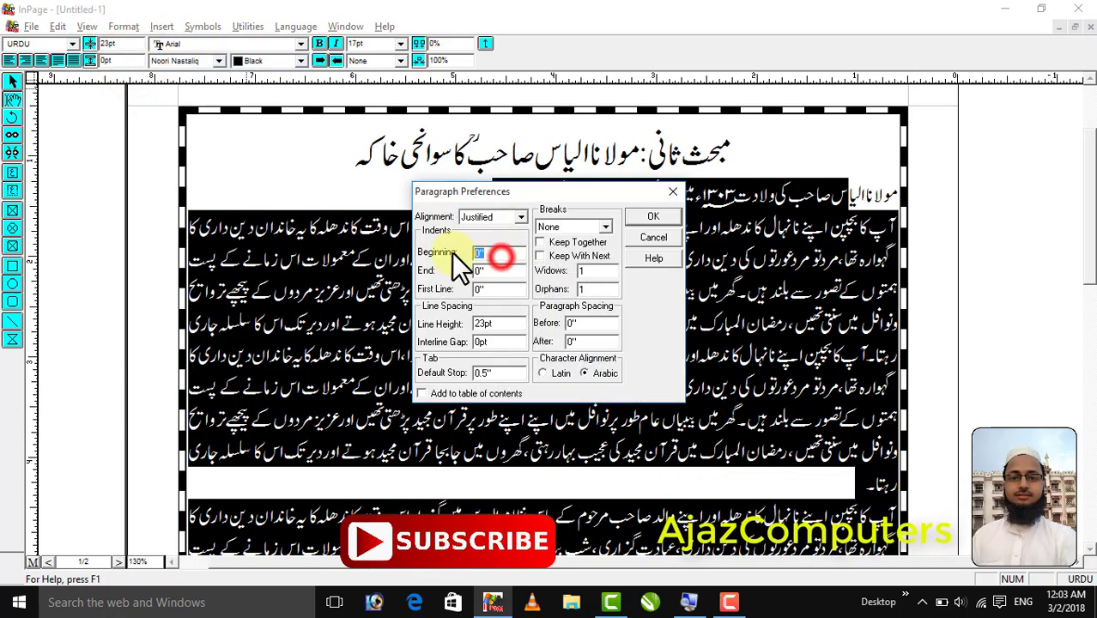
key("BackSpace")
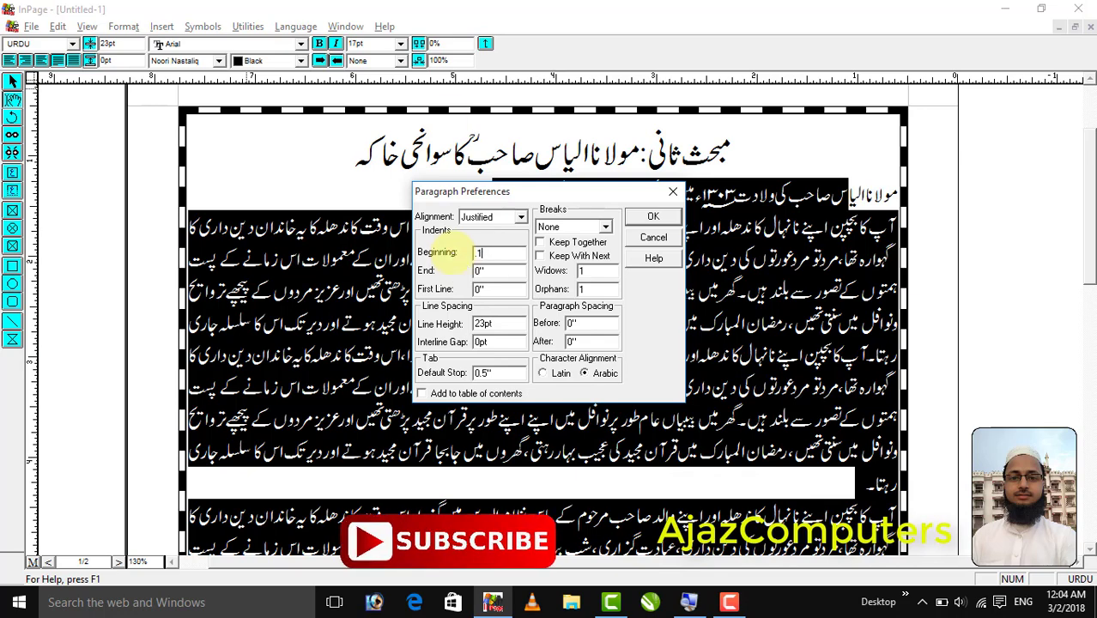
left_click(635, 218)
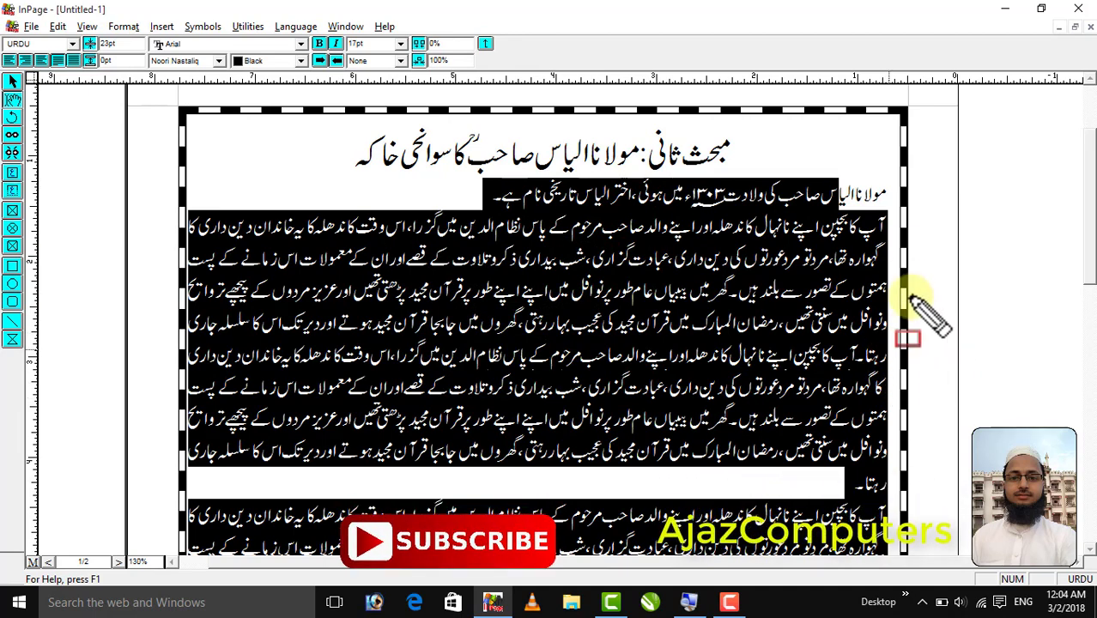
left_click(888, 253)
left_click_drag(894, 276, 896, 443)
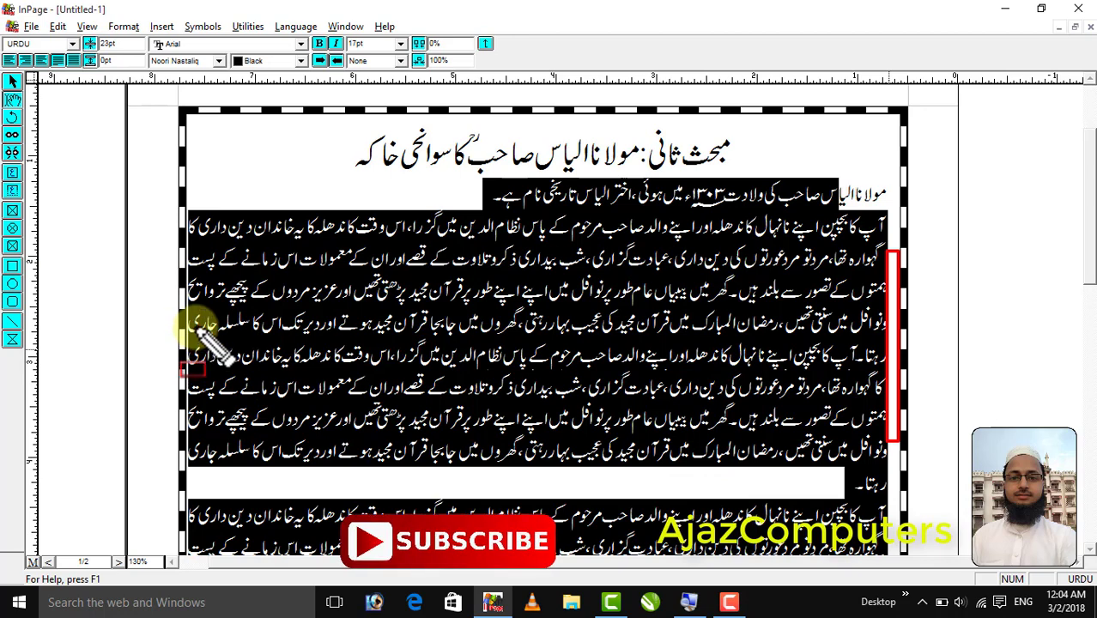
key("Escape")
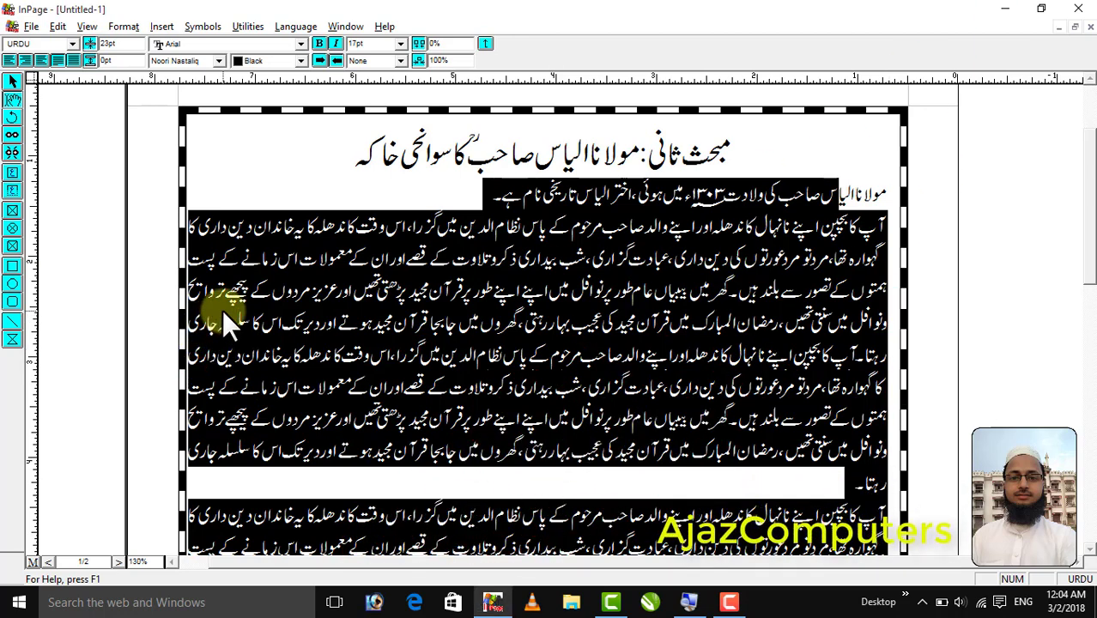
Set the End indent of the selected body text to 0.1 inch and deselect the text
left_click(124, 27)
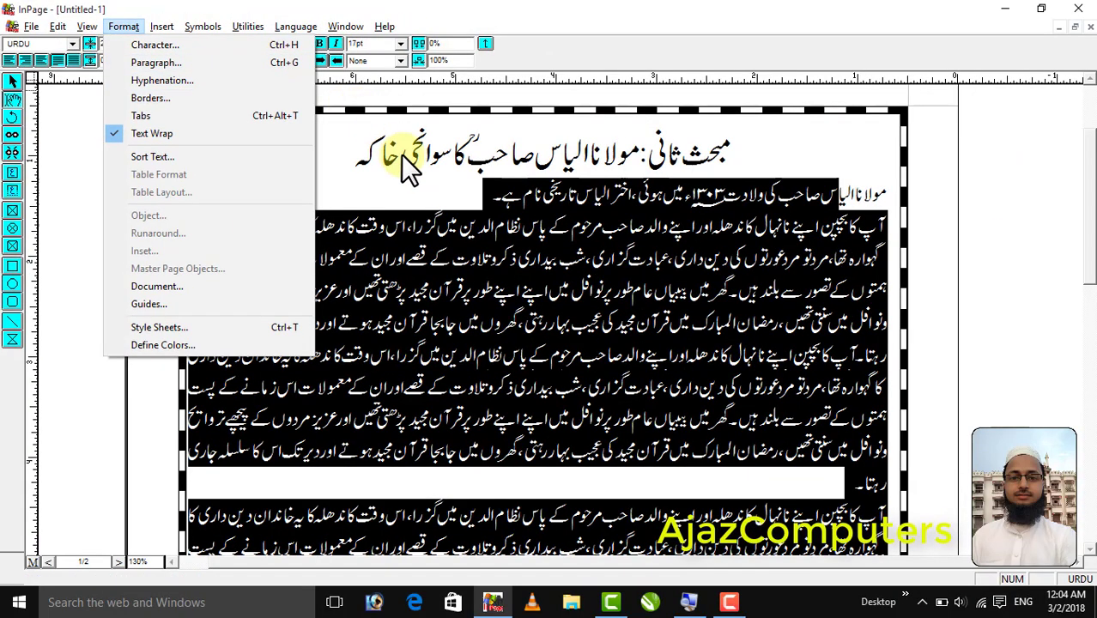
left_click(453, 215)
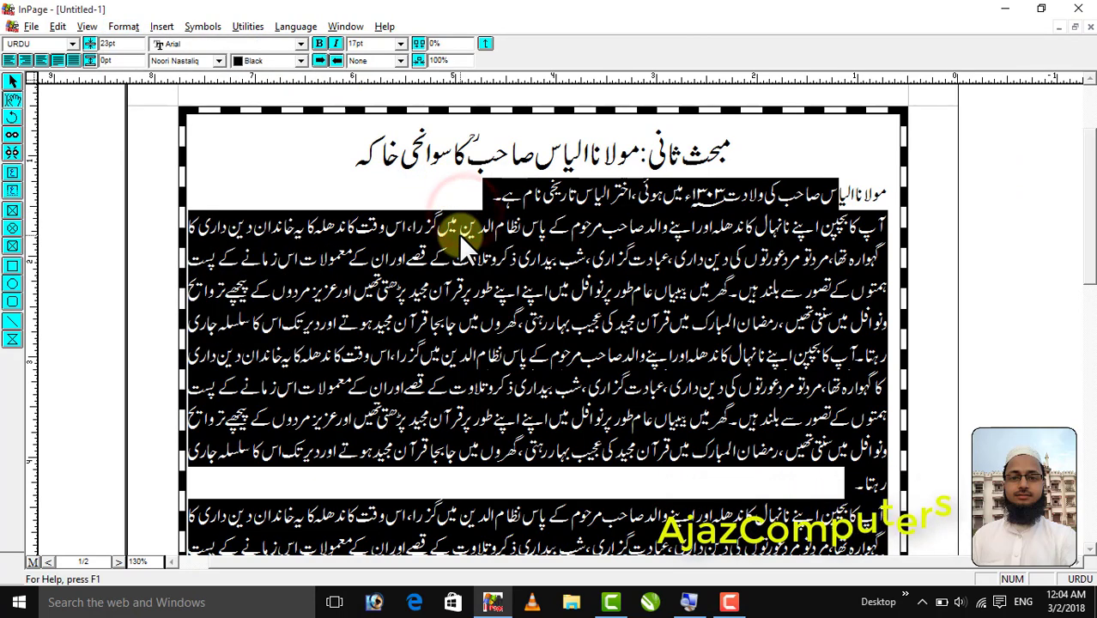
key("ctrl+shift+f")
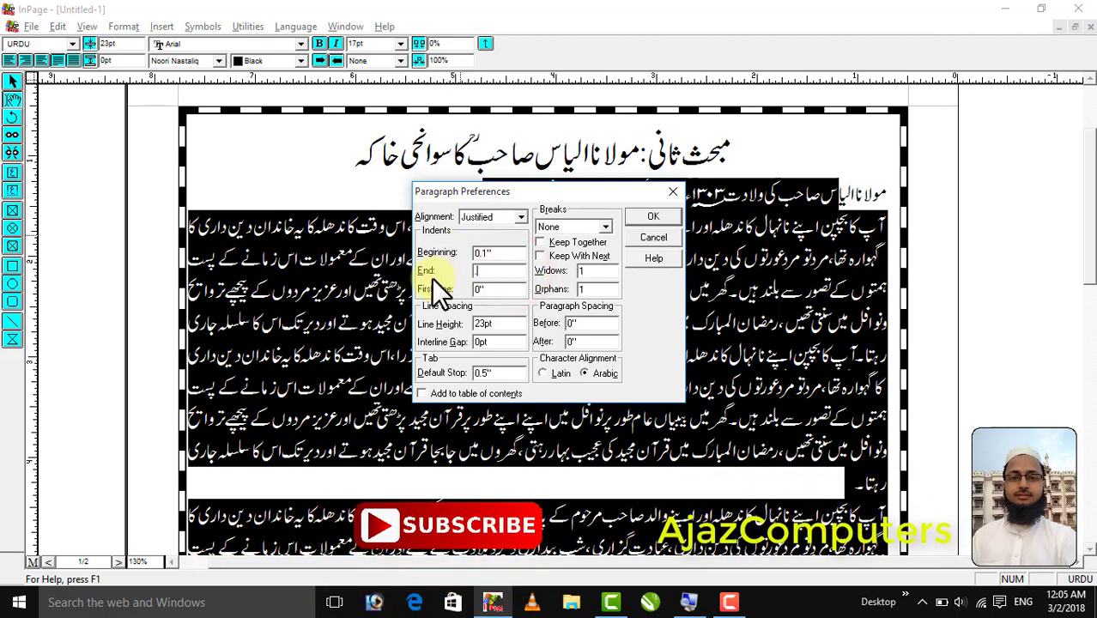
type(".1")
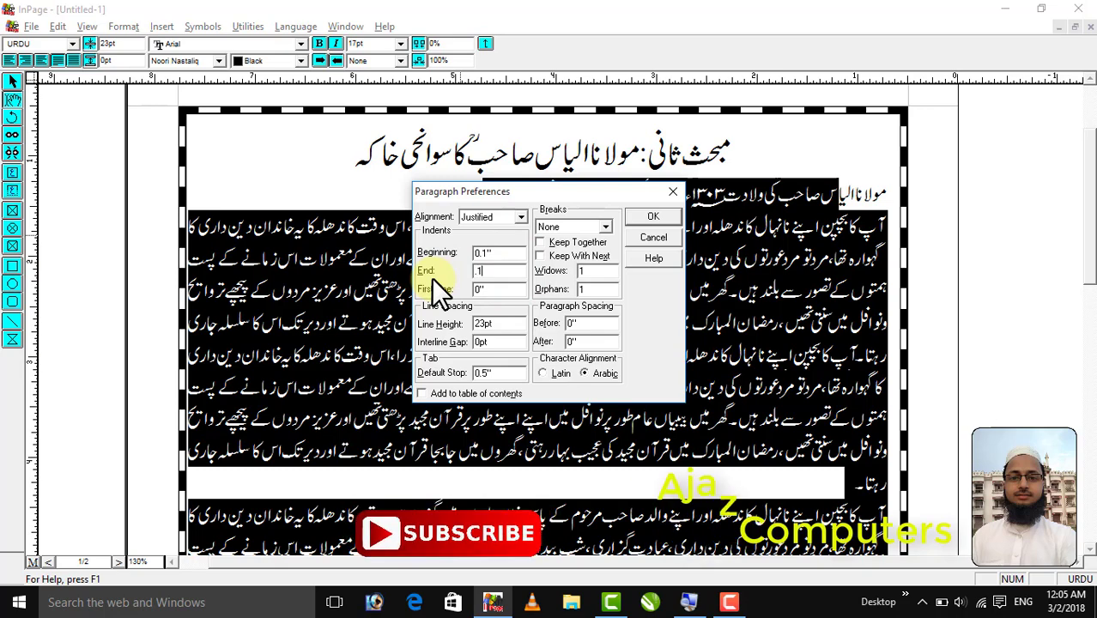
left_click(643, 215)
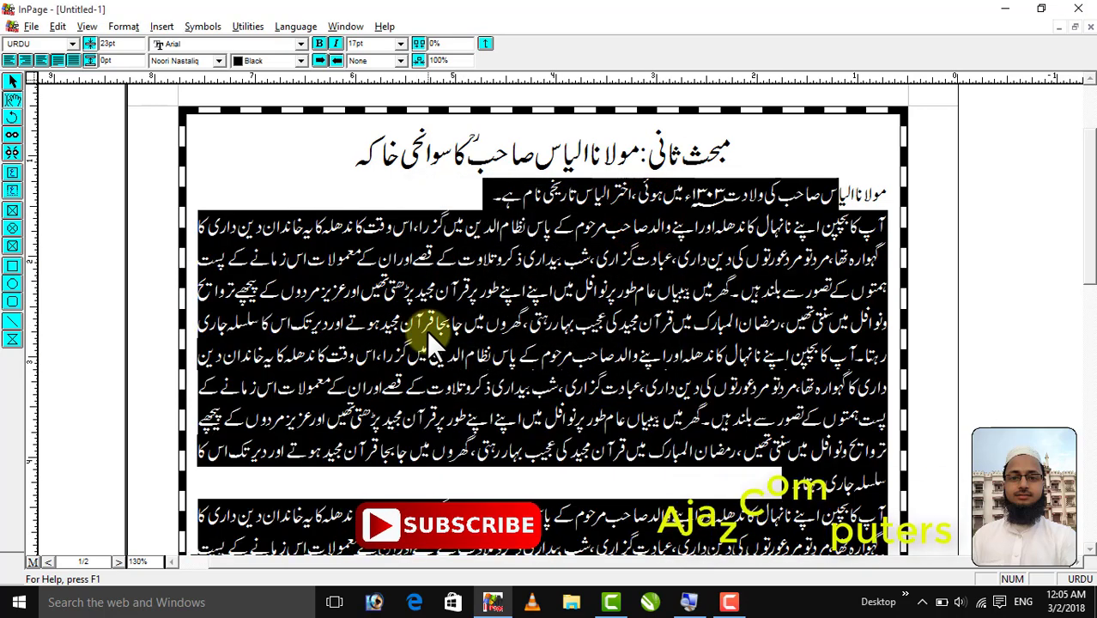
left_click(427, 330)
left_click(326, 325)
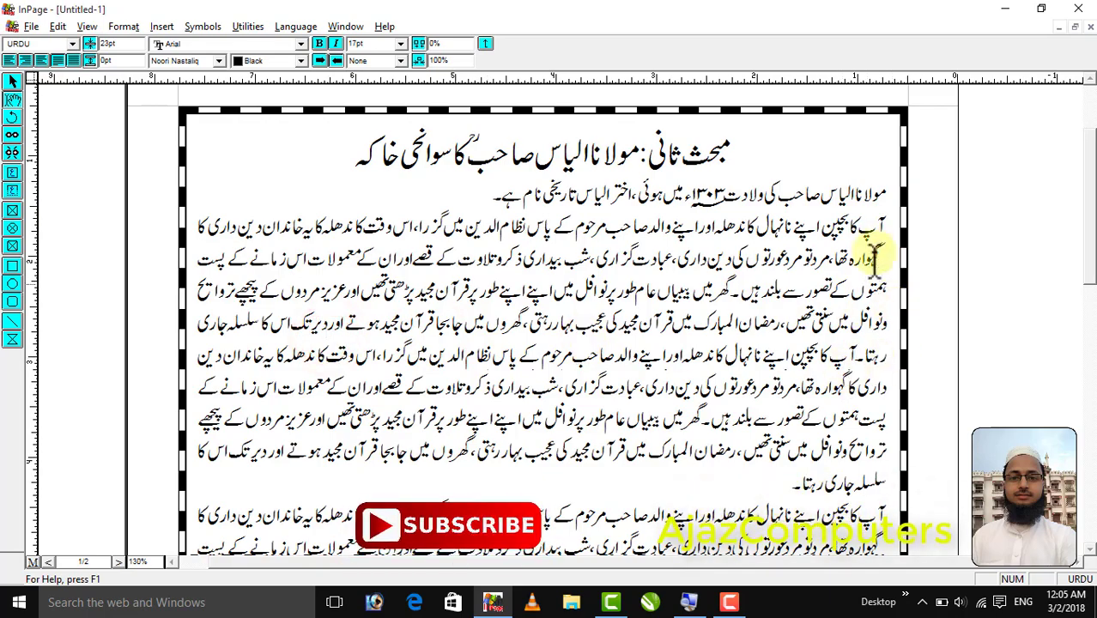
Select all body paragraphs below the heading and set their First Line indent to 0.4 inch
left_click_drag(892, 196, 589, 476)
right_click(681, 296)
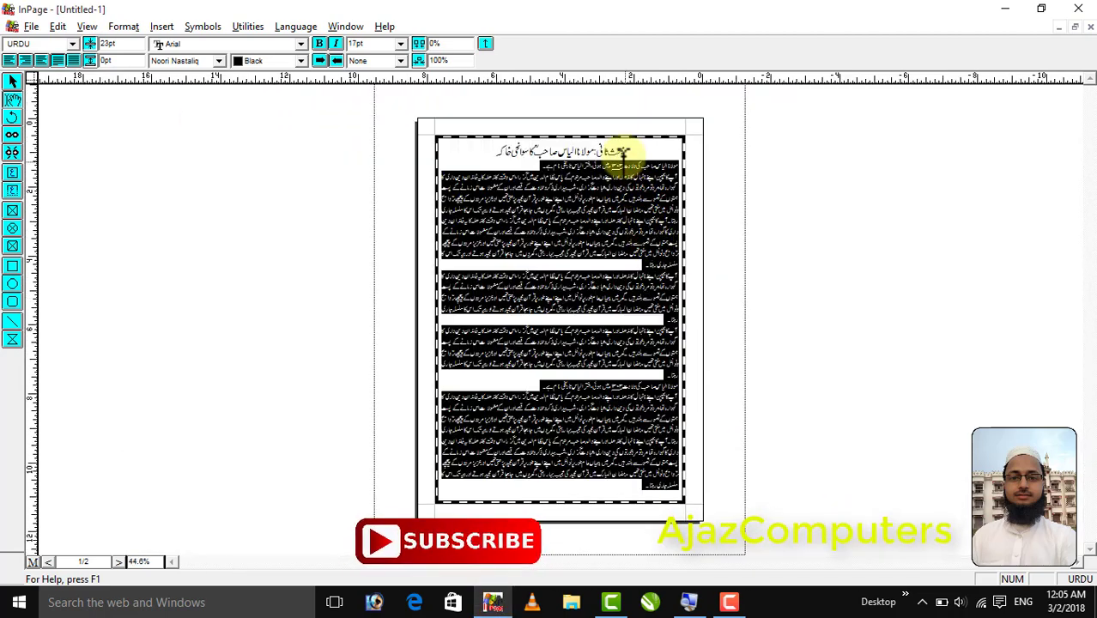
right_click(619, 154)
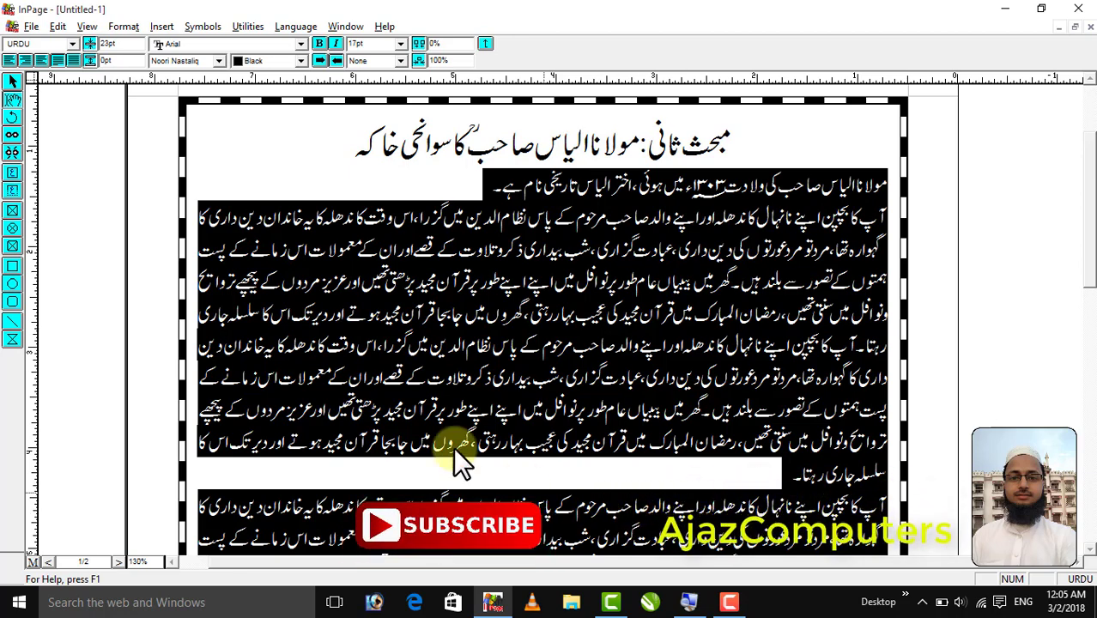
left_click(125, 24)
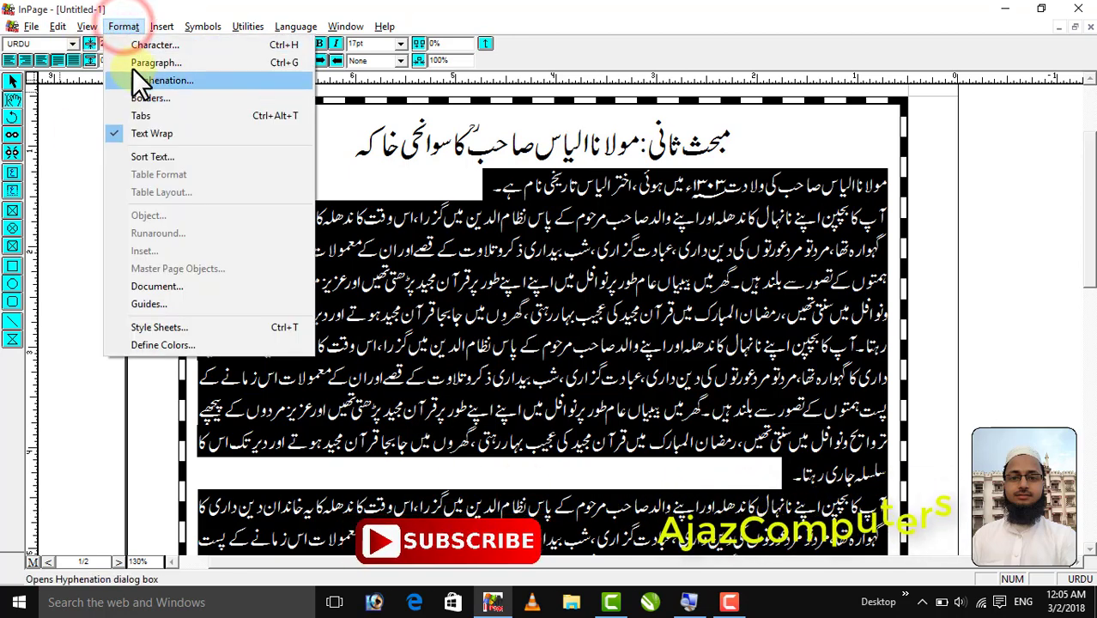
left_click(142, 63)
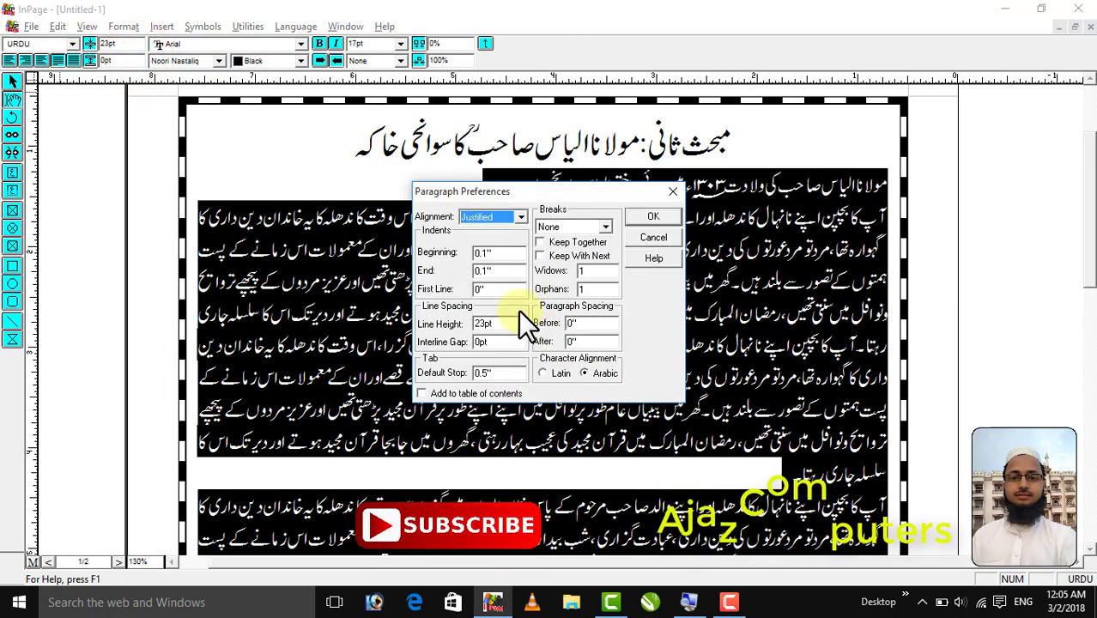
double_click(491, 289)
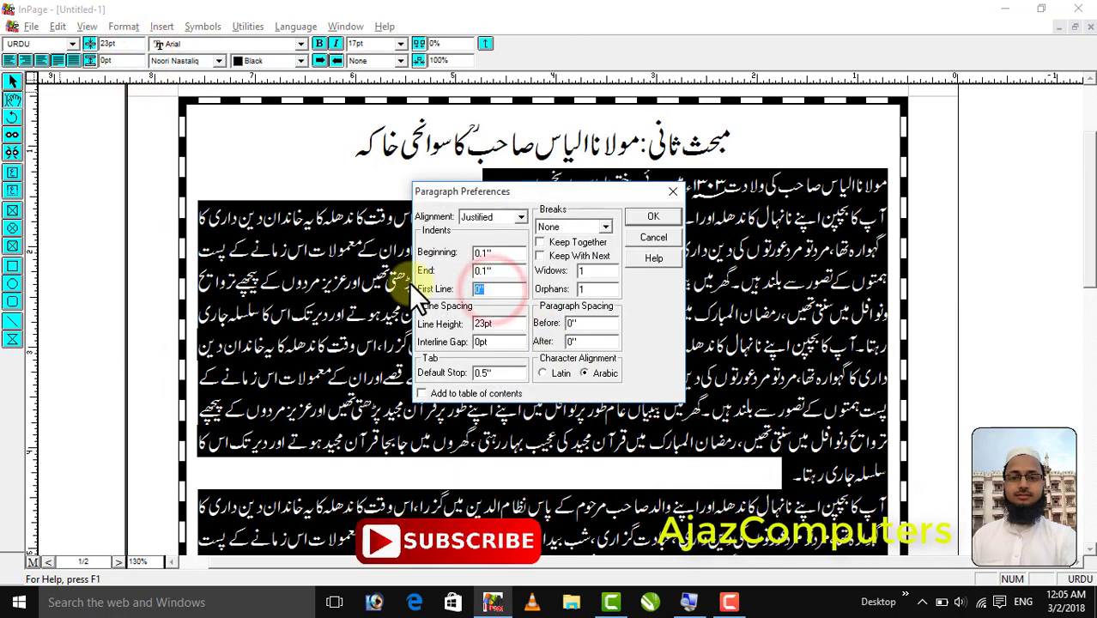
type(".4")
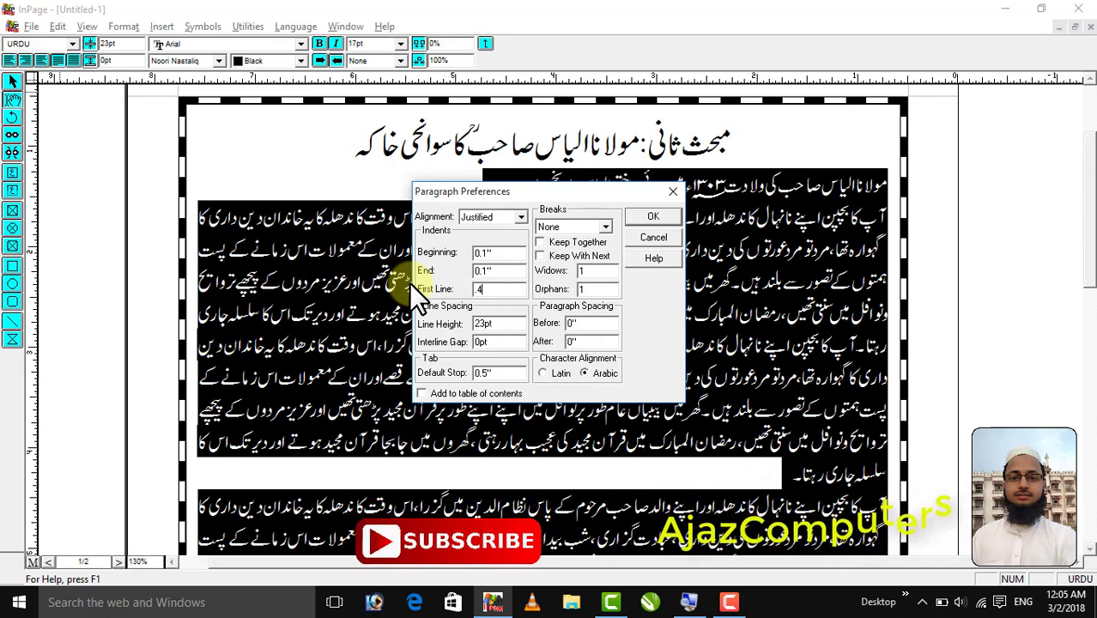
left_click(633, 217)
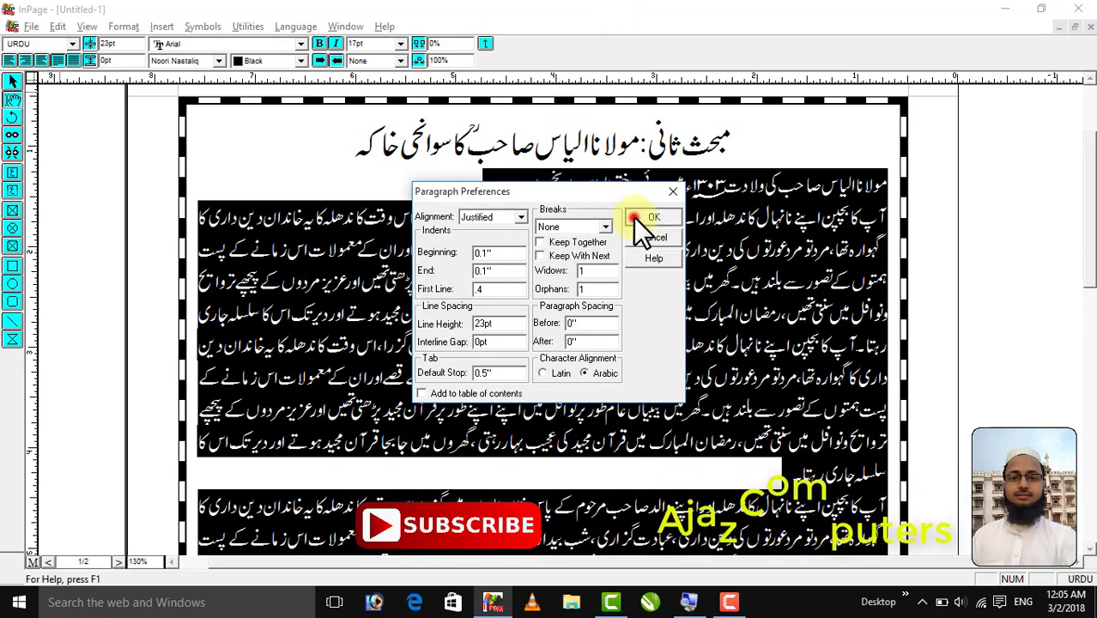
Examine the first-line indents of the body paragraphs across the whole page and up close
key("ctrl+0")
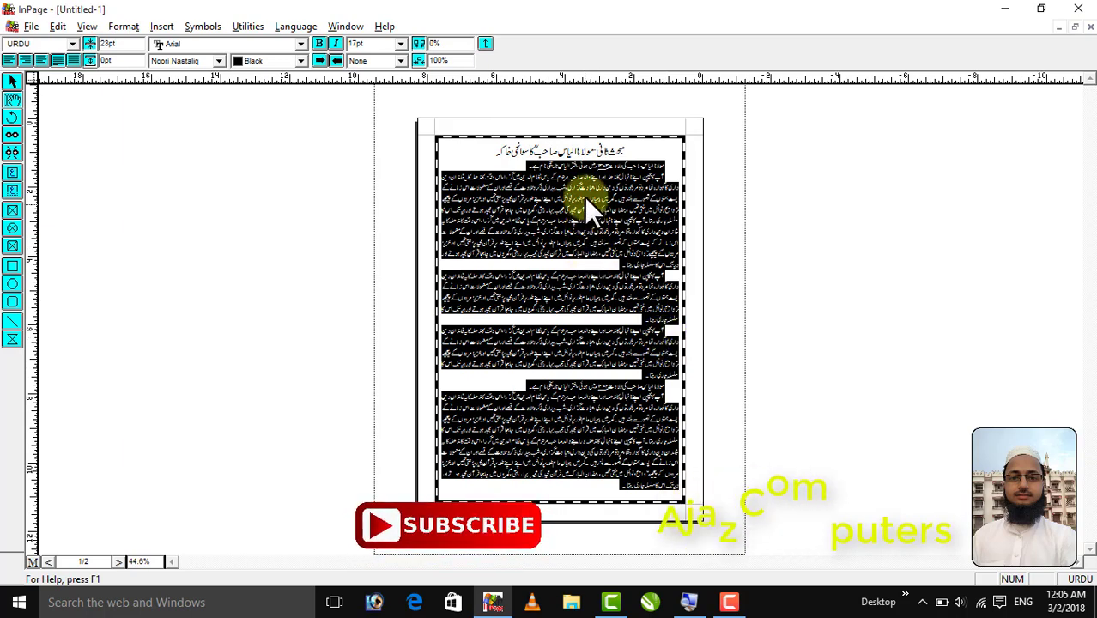
right_click(599, 169)
left_click(599, 171)
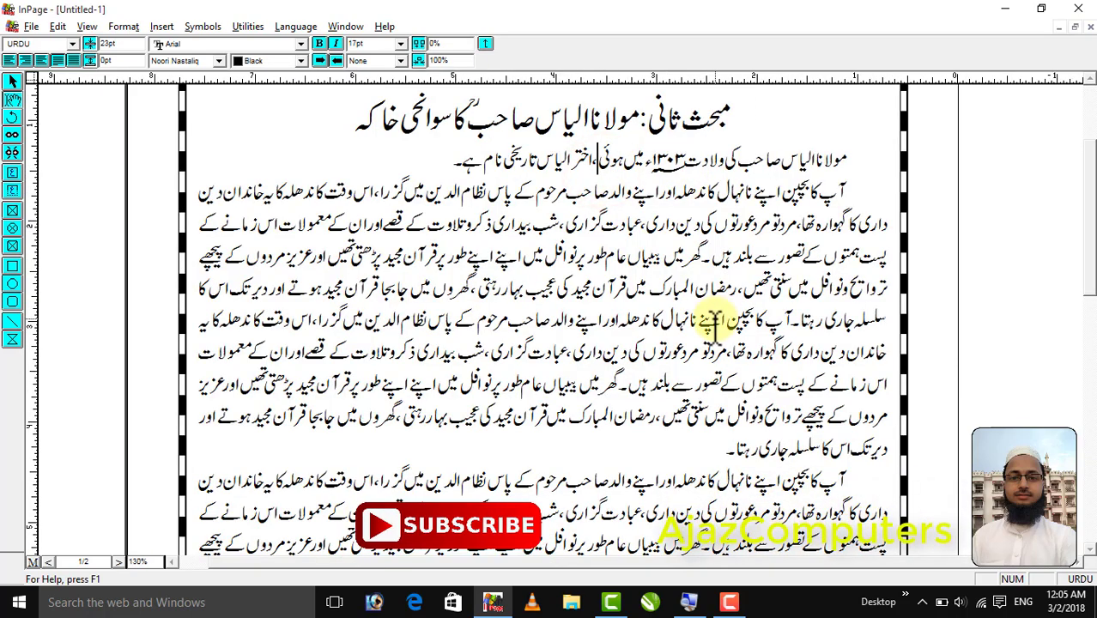
key("ctrl+0")
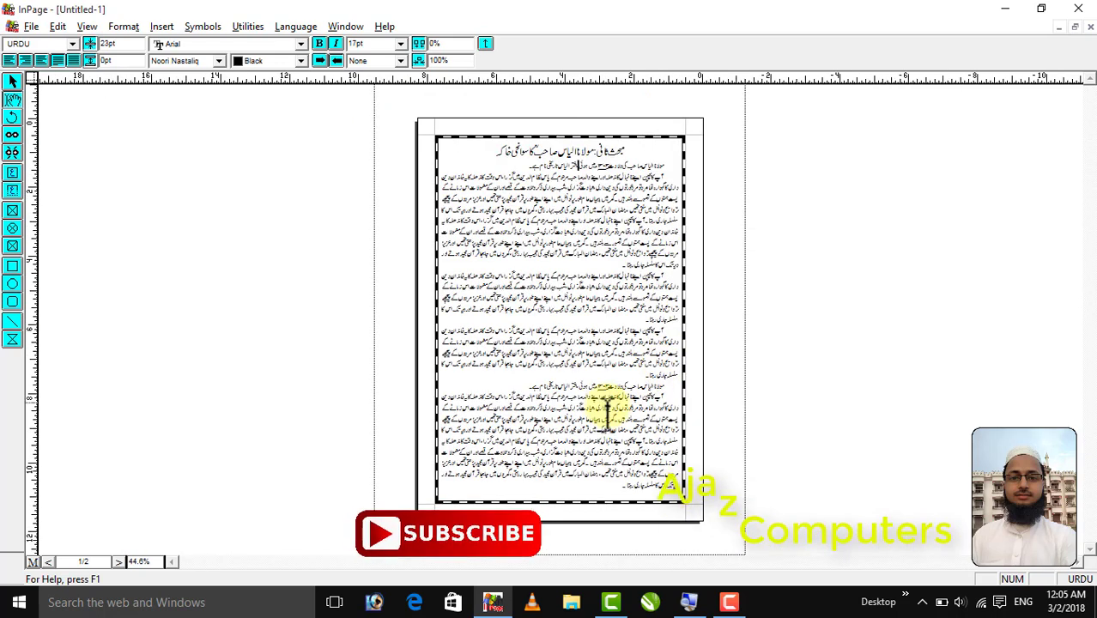
left_click(603, 170)
key("ctrl+0")
left_click(576, 147)
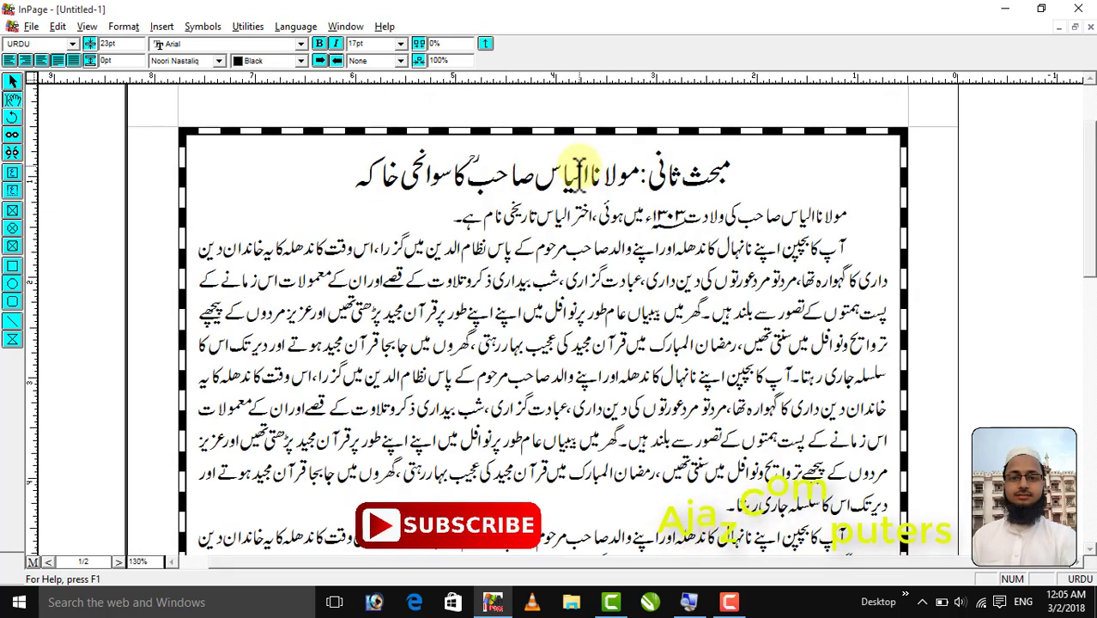
Highlight the heading and the body paragraphs in turn to compare how they sit within the border
left_click(575, 175)
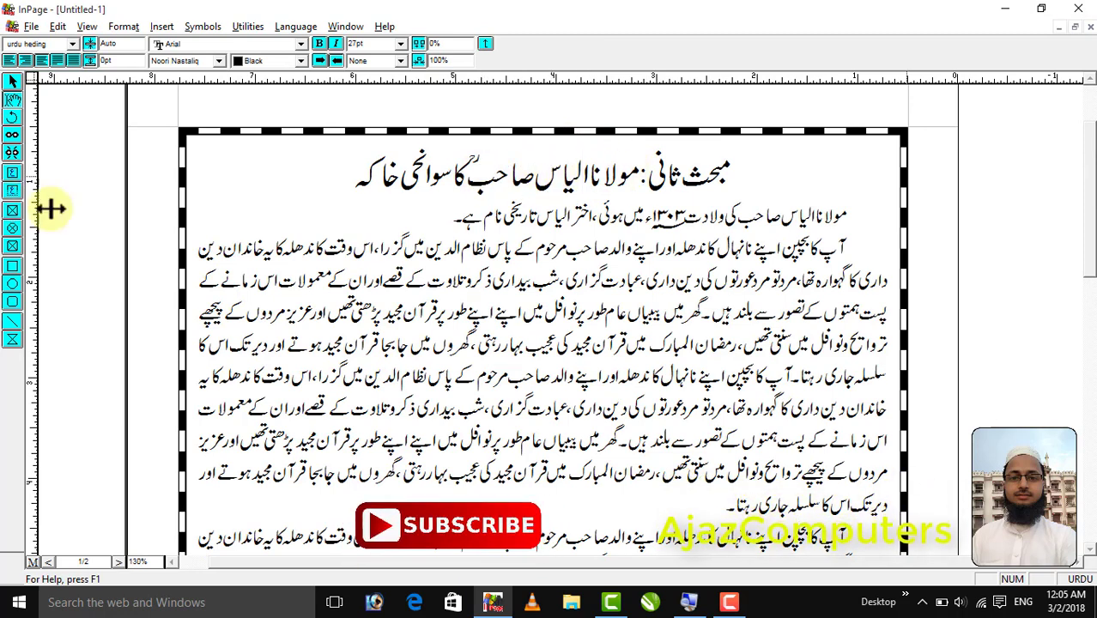
left_click_drag(342, 167, 796, 151)
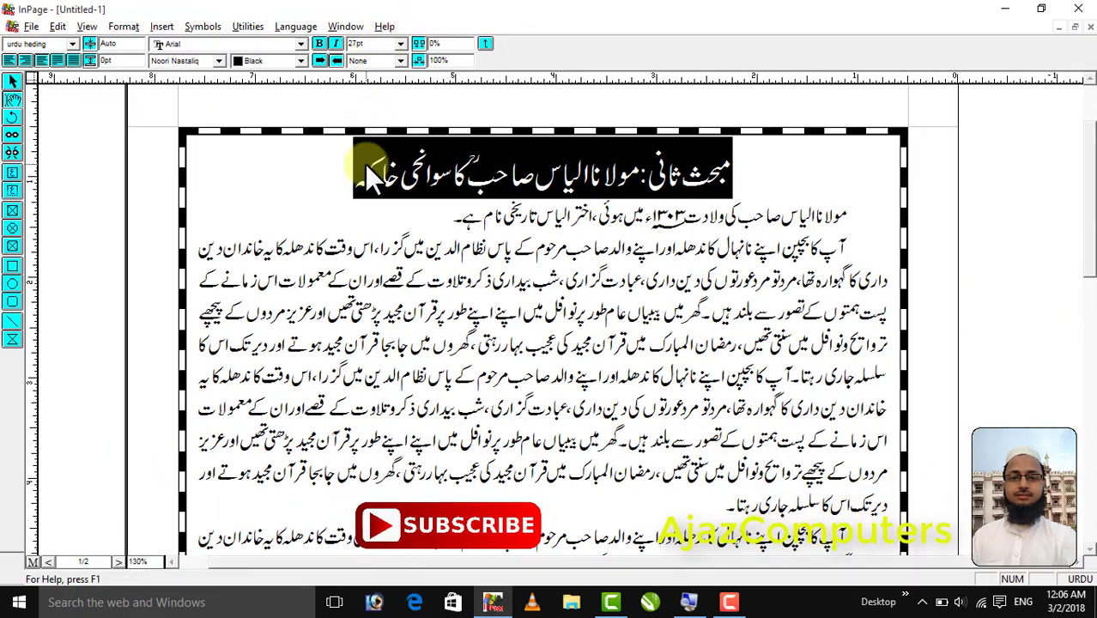
left_click_drag(357, 183, 735, 160)
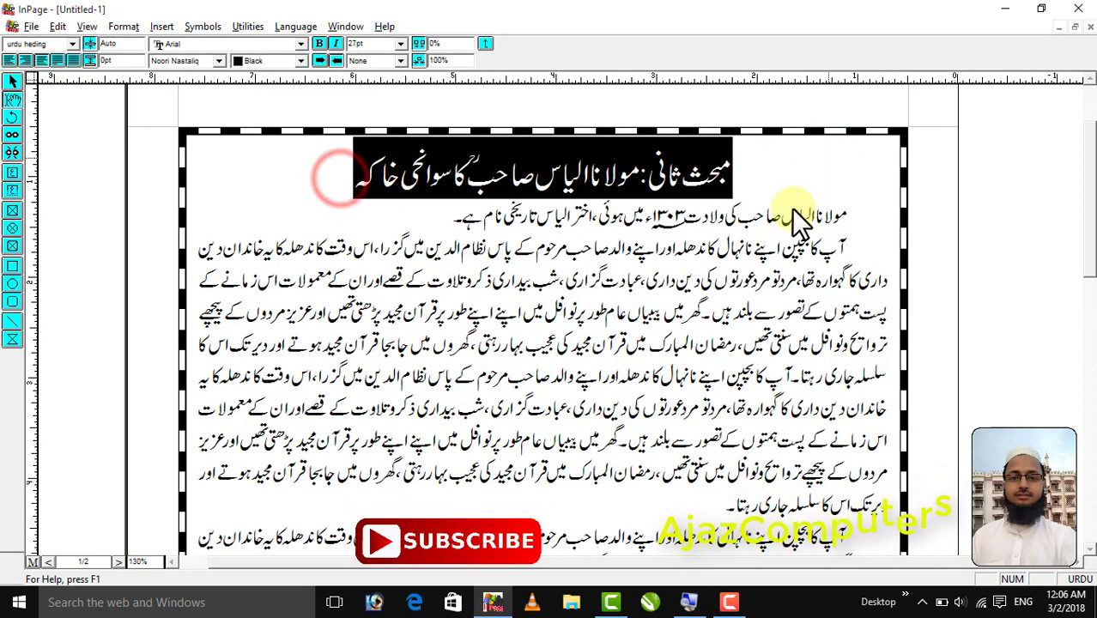
left_click(706, 321)
left_click_drag(854, 214, 616, 557)
left_click(648, 416)
left_click_drag(656, 313, 645, 335)
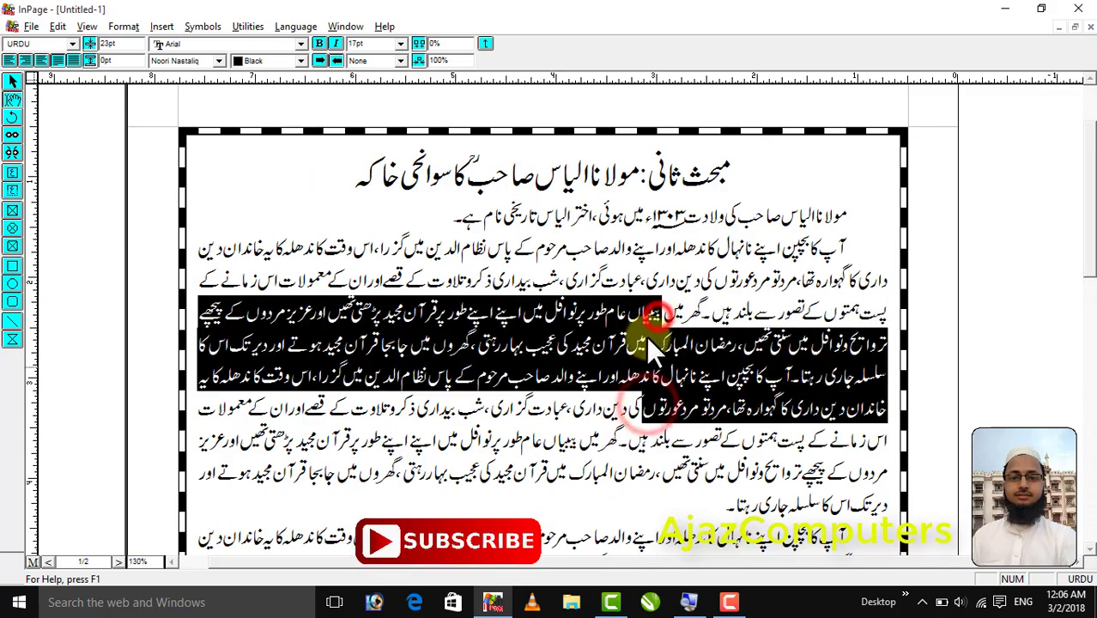
left_click(659, 314)
left_click_drag(834, 216, 157, 600)
left_click(319, 288)
key("ctrl+0")
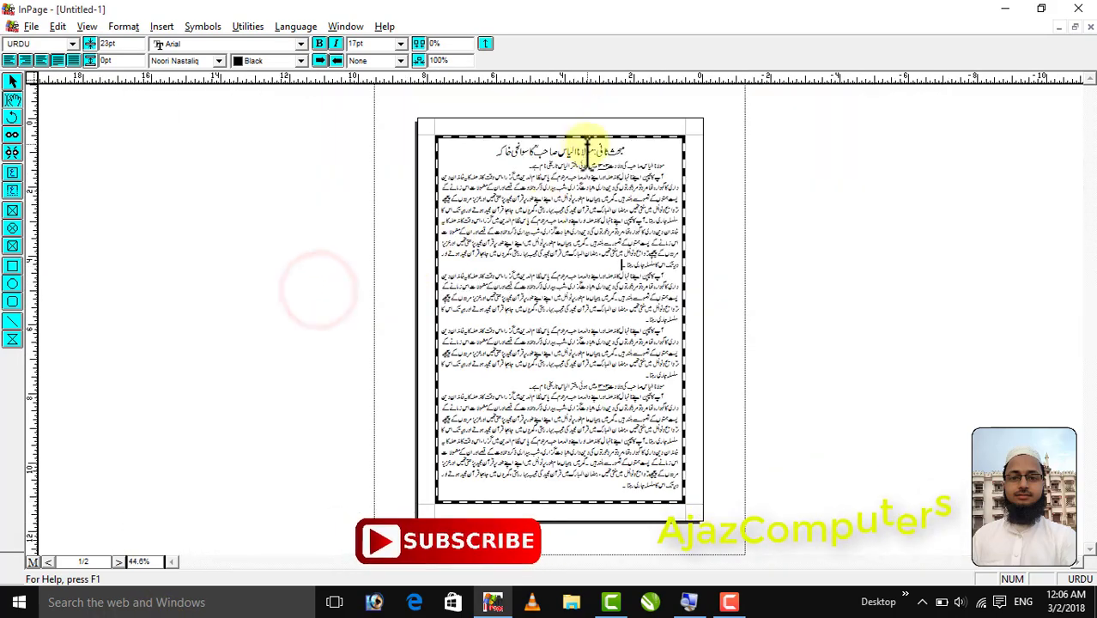
key("ctrl+1")
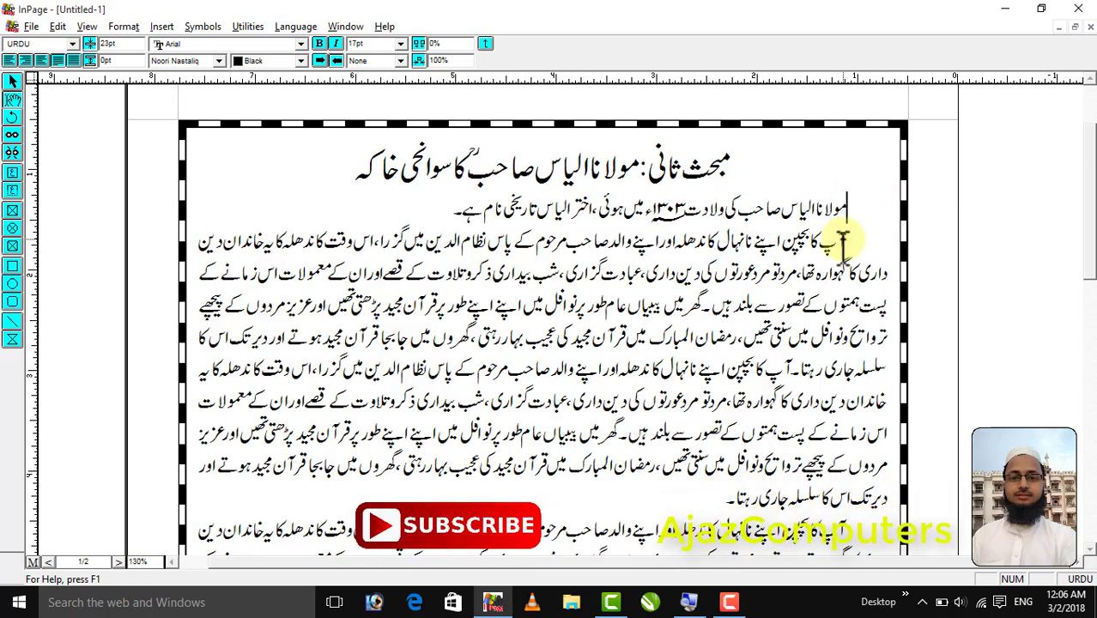
Select the body text, view the spacing and break options in Paragraph Preferences, and close the dialog unchanged
key("ctrl+a")
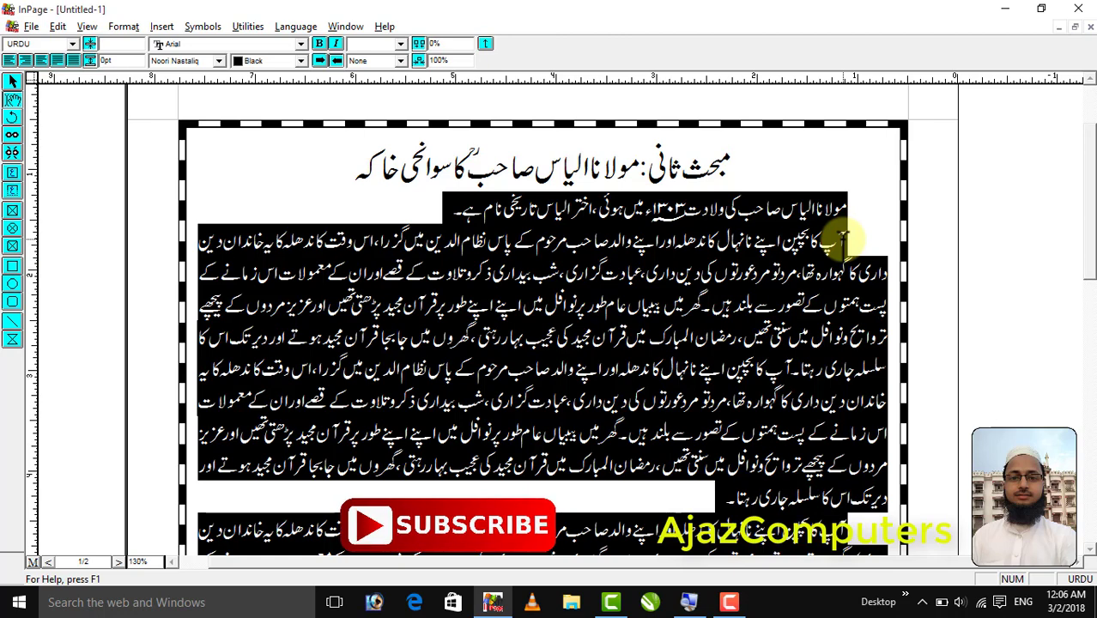
left_click(127, 24)
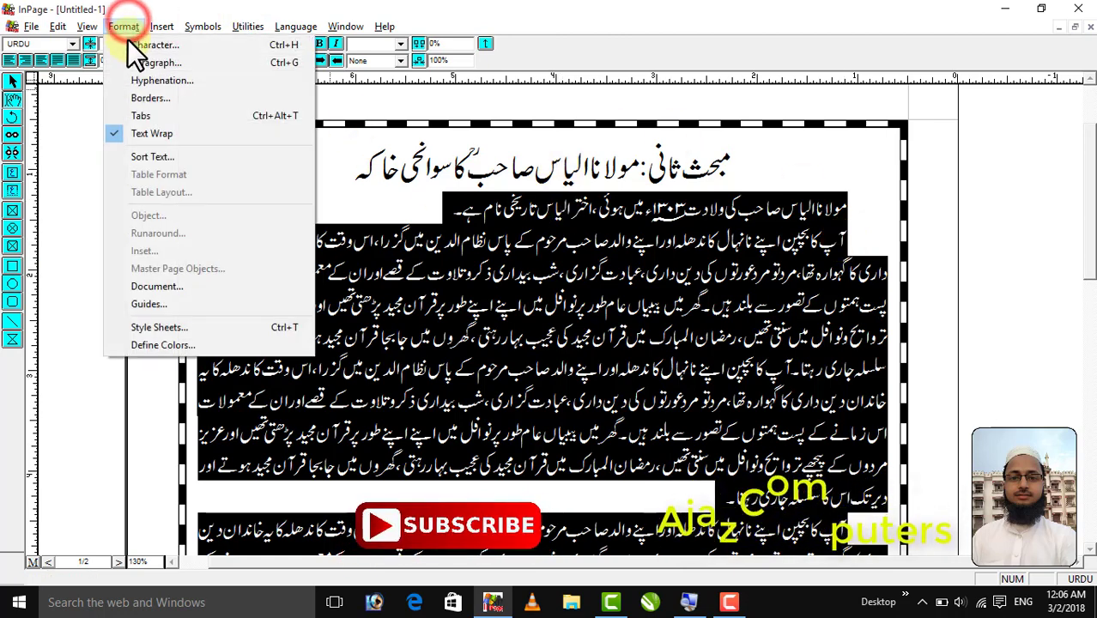
left_click(139, 62)
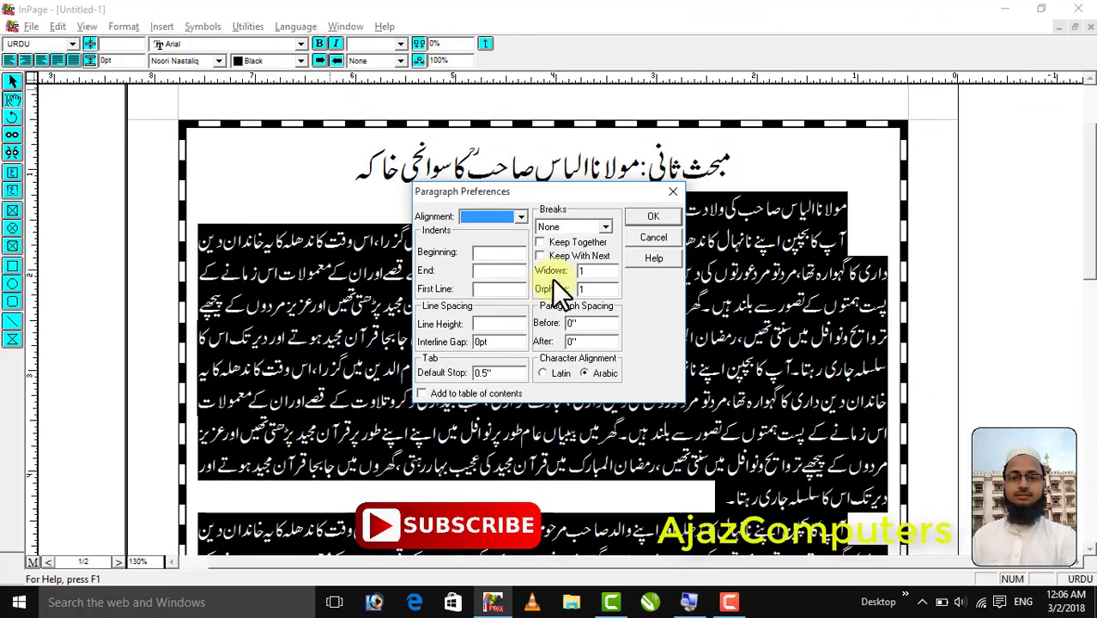
left_click(665, 193)
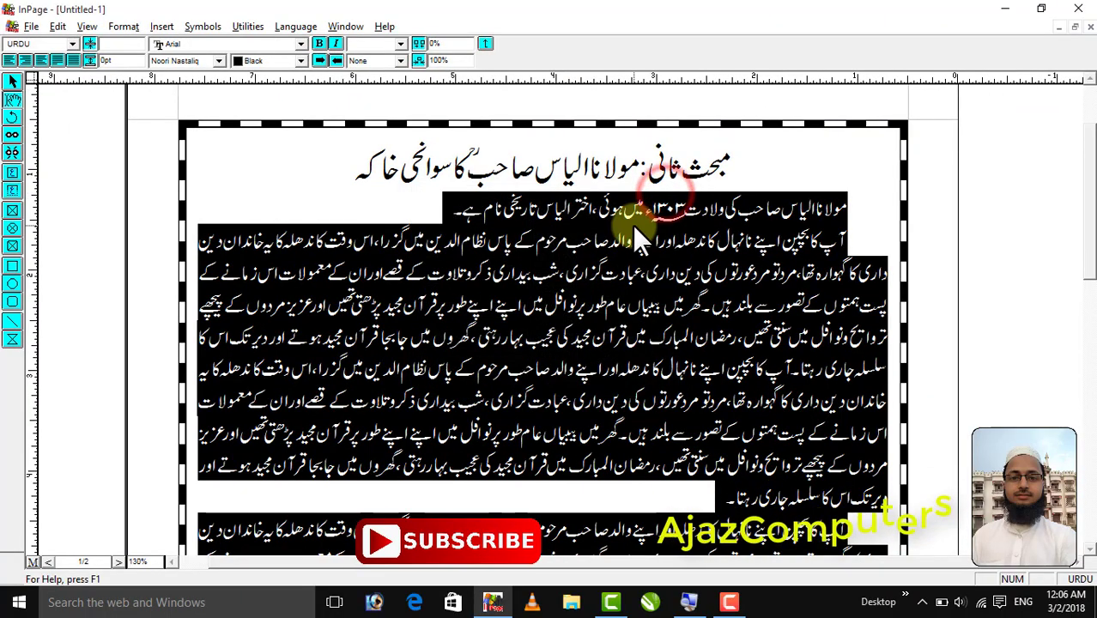
Select all body paragraphs below the heading and set their Line Height to 23 pt
left_click(553, 245)
left_click(850, 204)
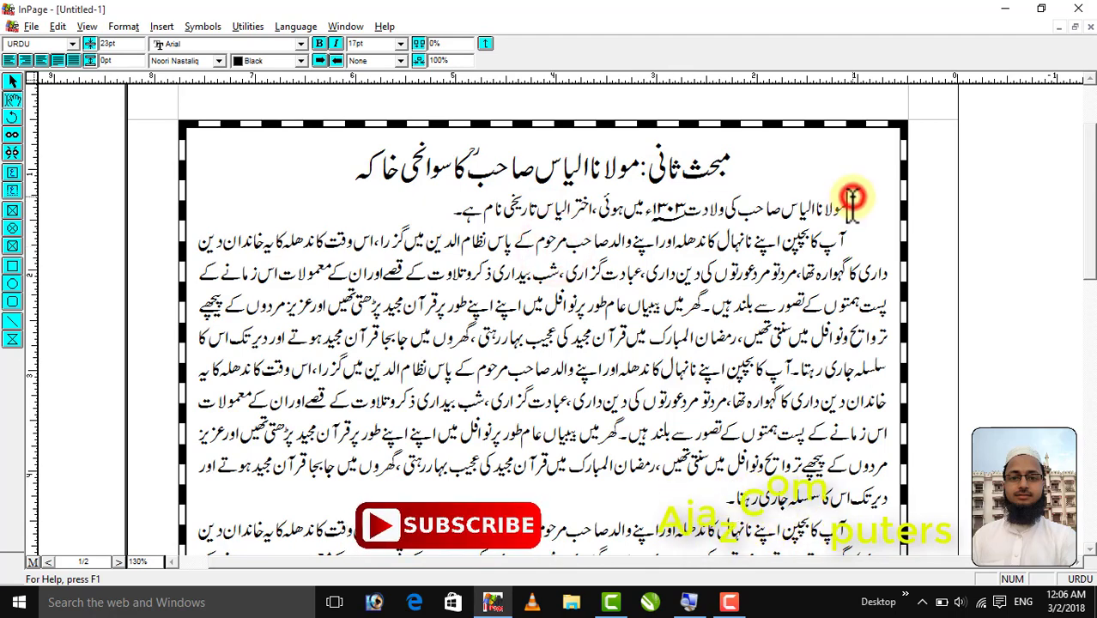
key("ctrl+a")
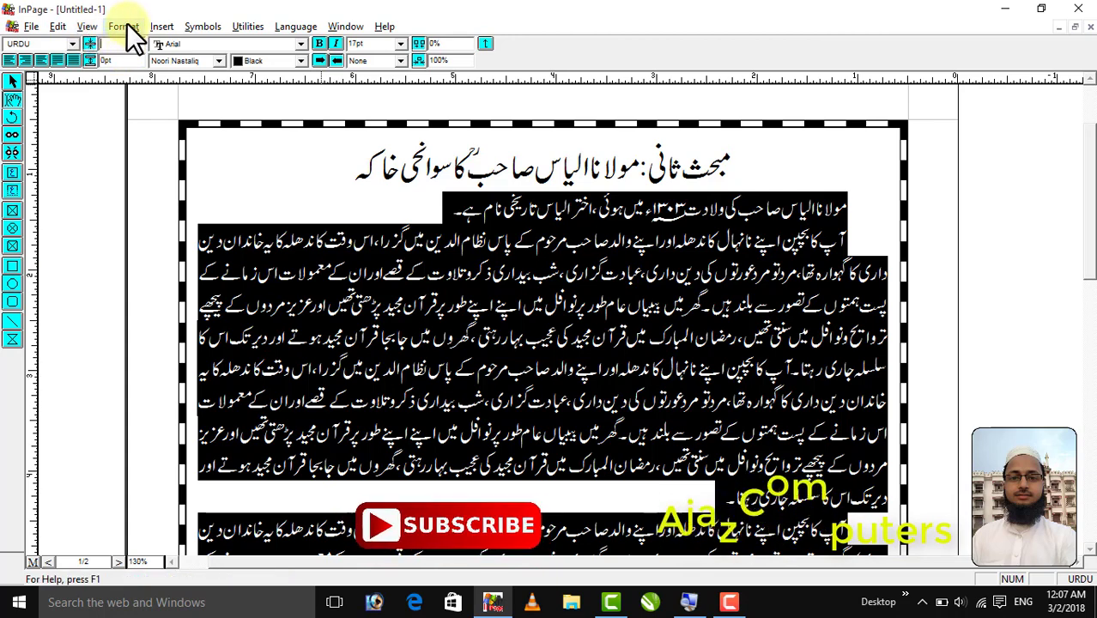
left_click(126, 24)
left_click(144, 64)
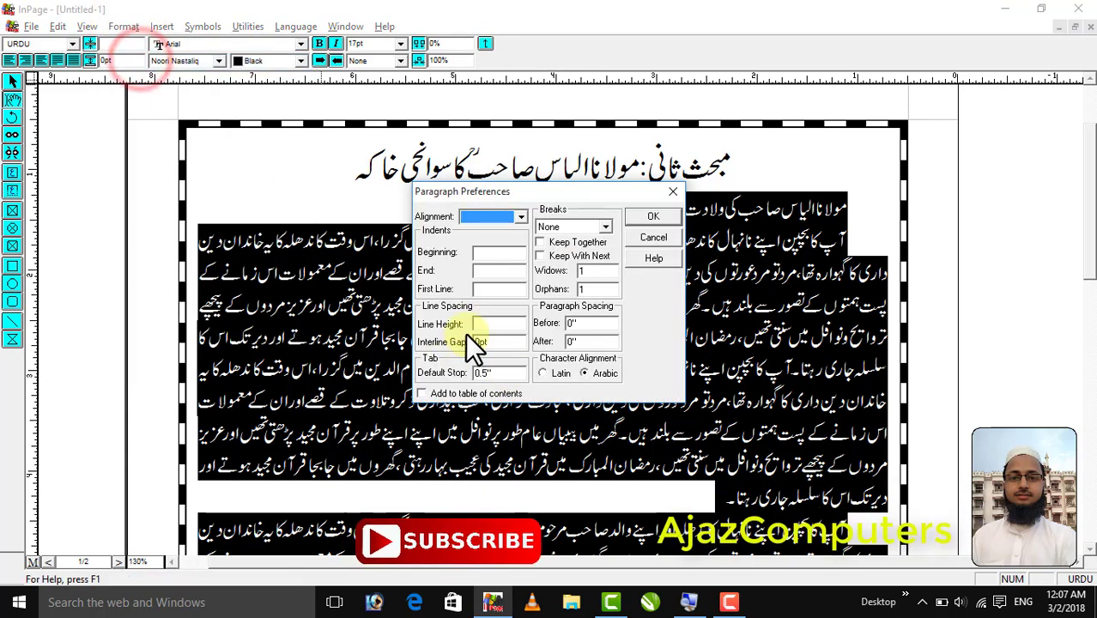
left_click(489, 323)
type("23")
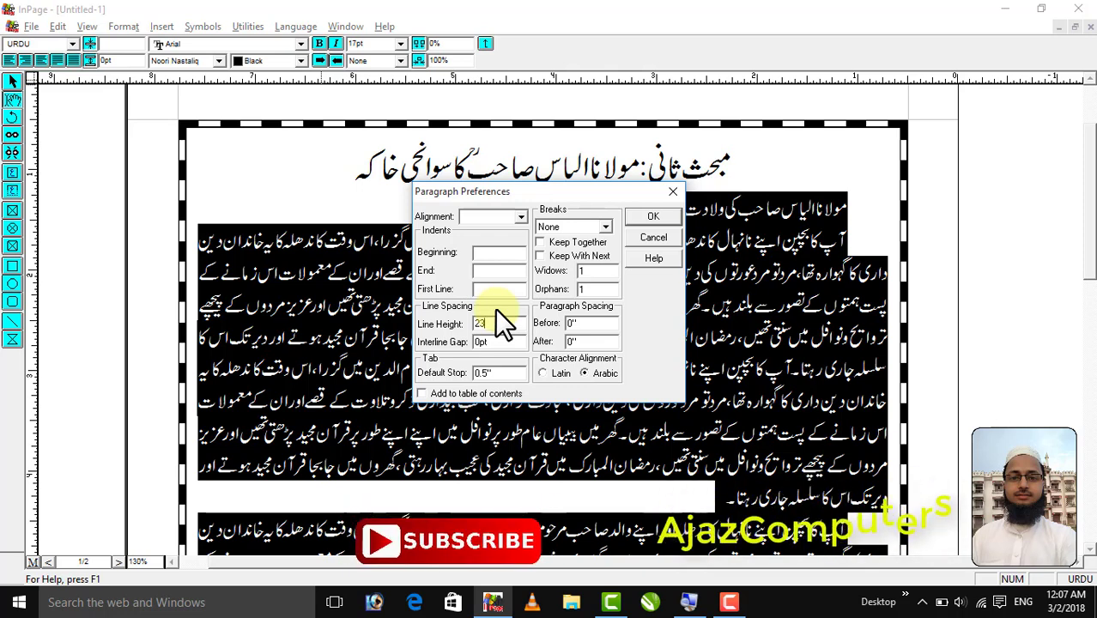
left_click(649, 219)
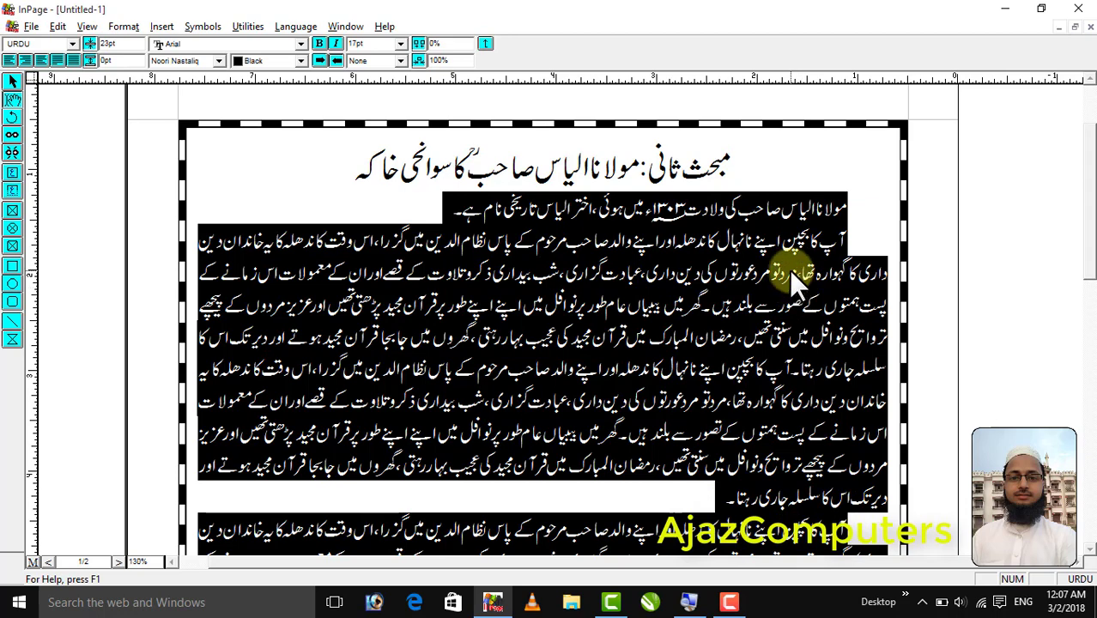
Examine the spacing of the body text and compare the heading line with the first body line beneath it
left_click(763, 272)
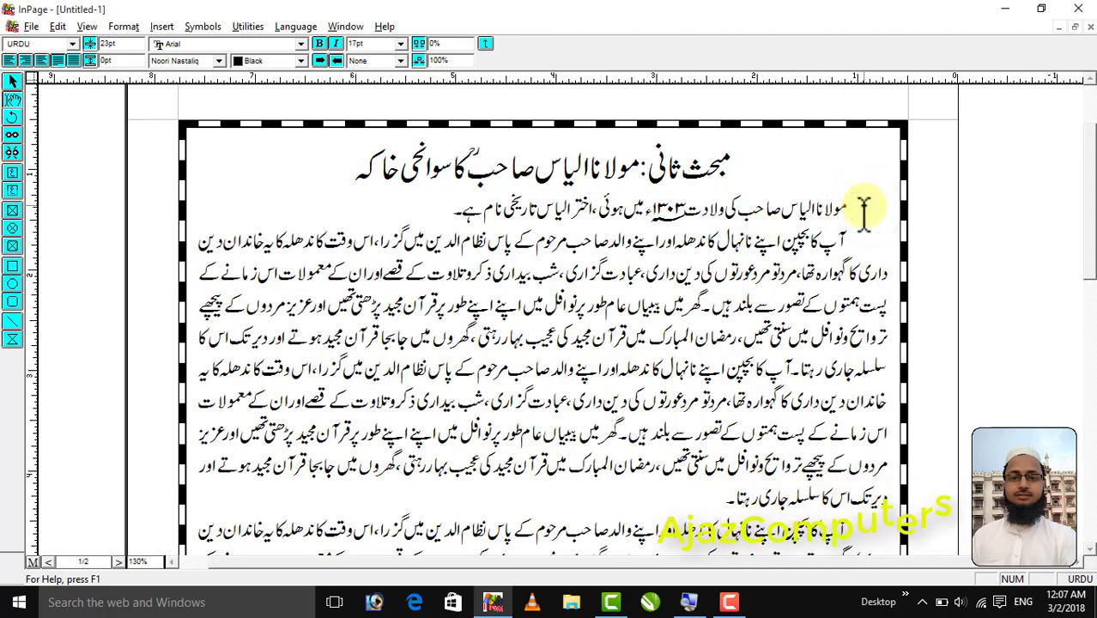
key("ctrl+a")
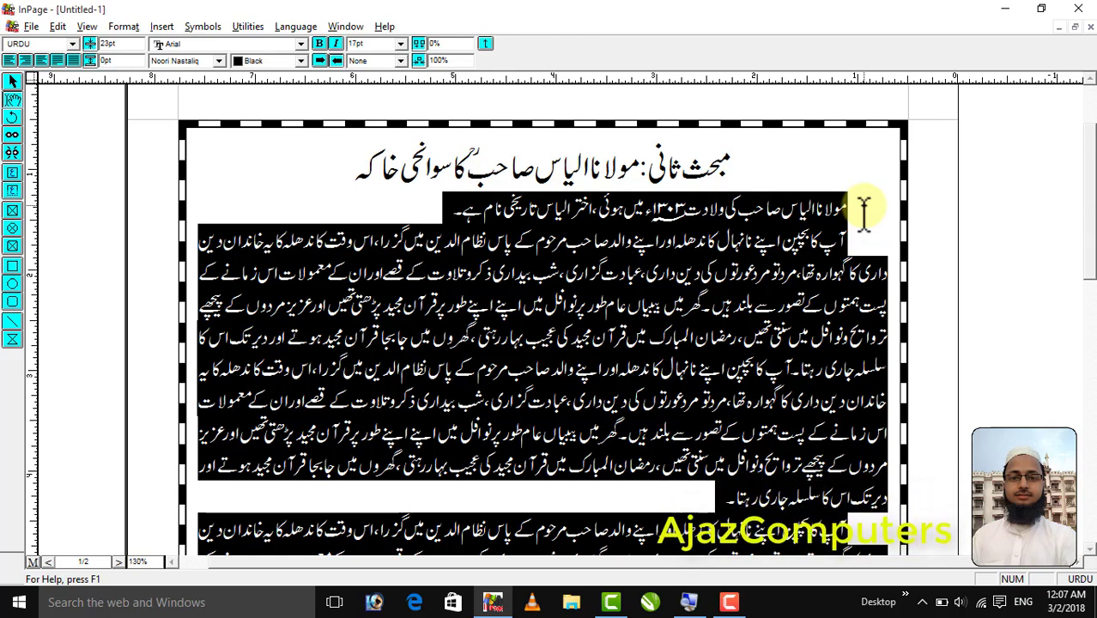
left_click(752, 246)
left_click(564, 163)
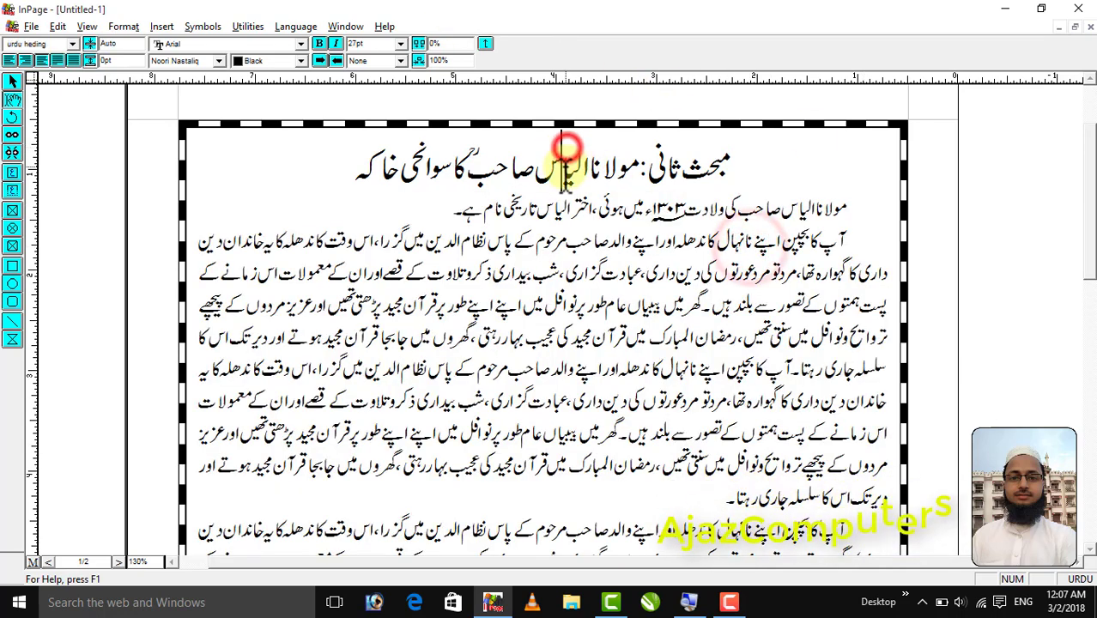
left_click(545, 203)
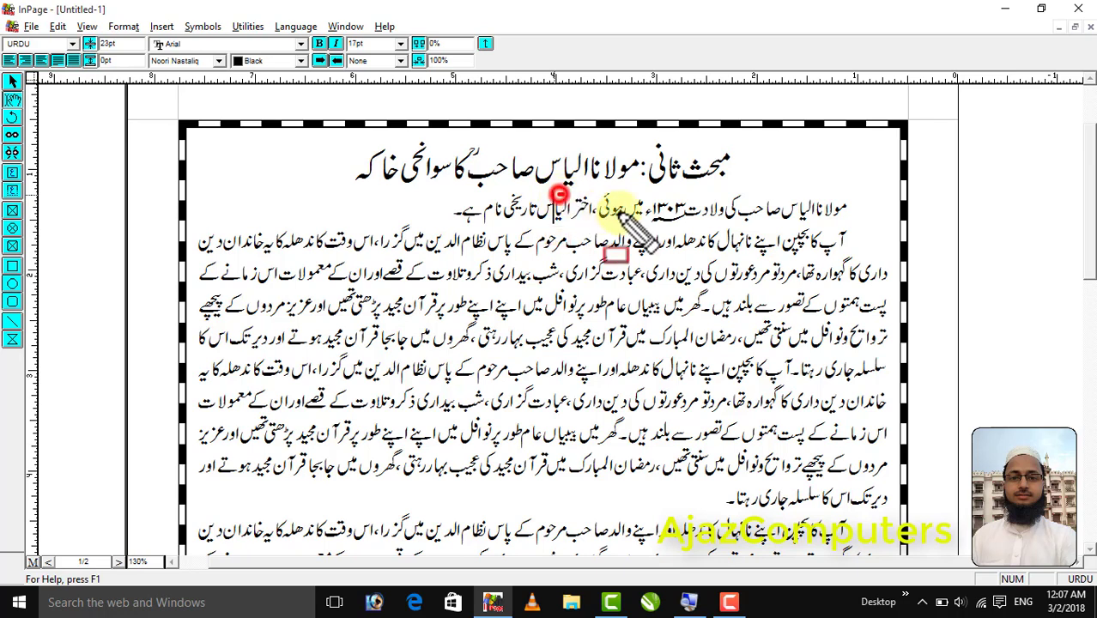
left_click(558, 154)
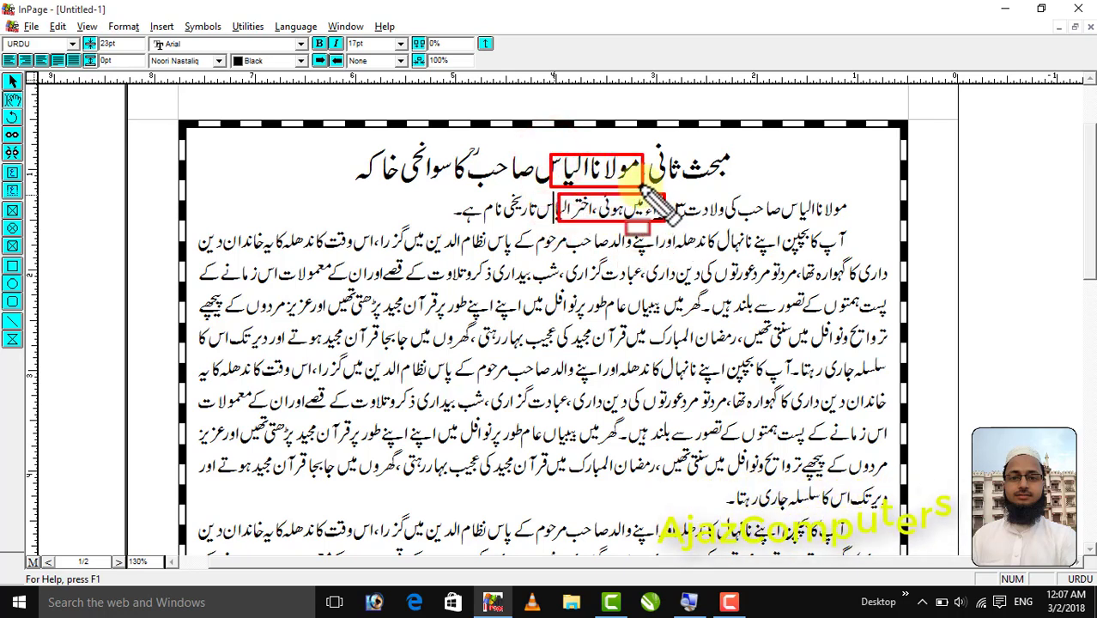
Set the heading's Interline Gap to 10 pt in Paragraph Preferences
left_click(515, 164)
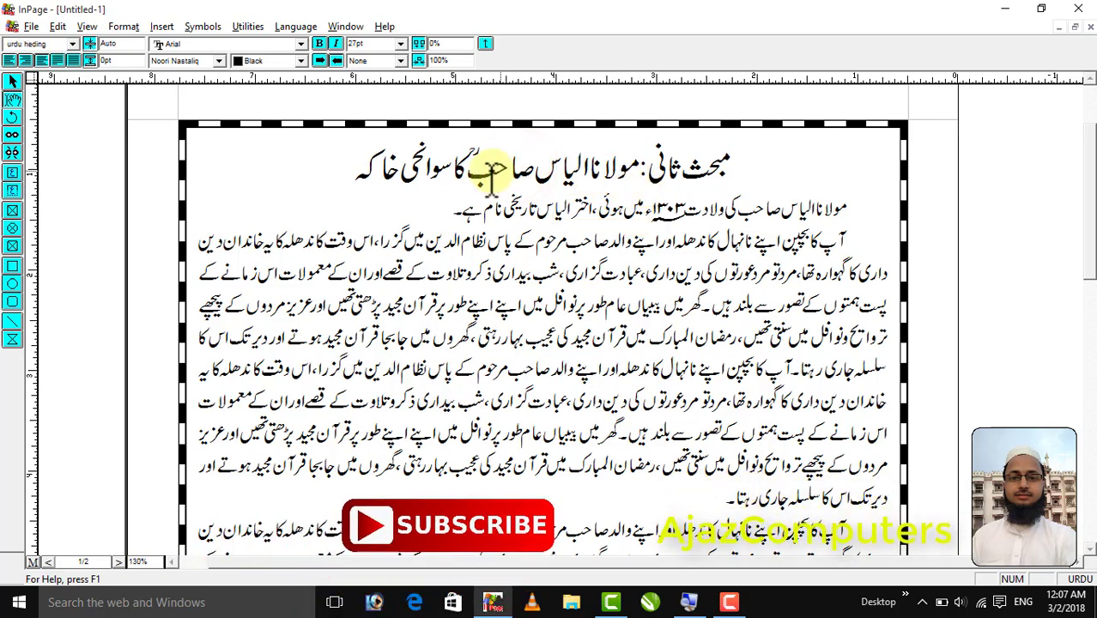
left_click(125, 27)
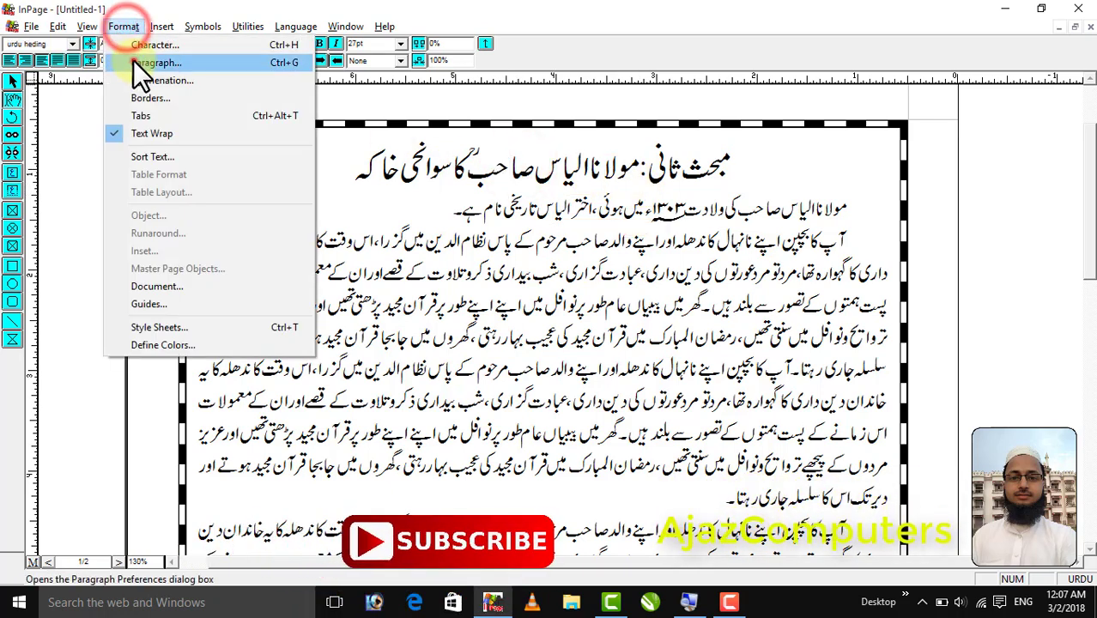
left_click(137, 63)
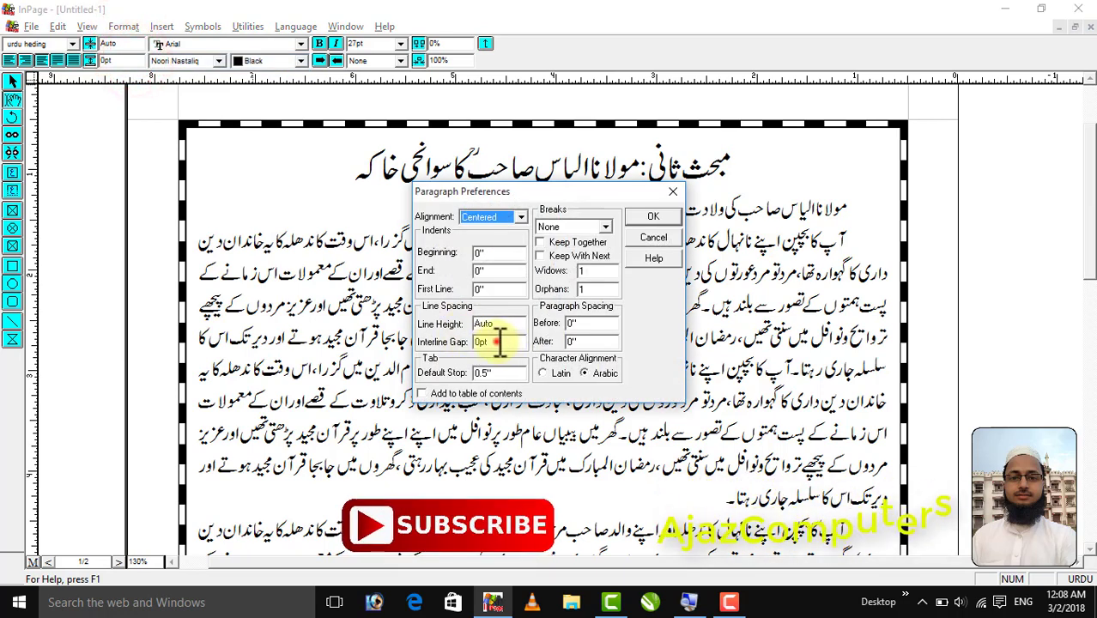
left_click_drag(499, 341, 456, 342)
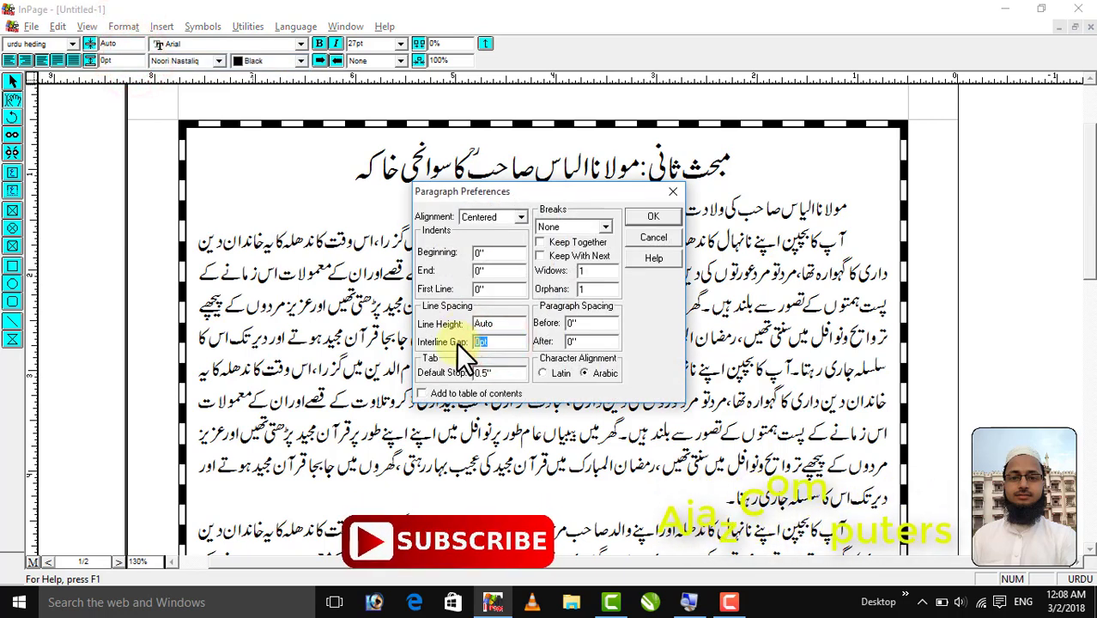
type("10")
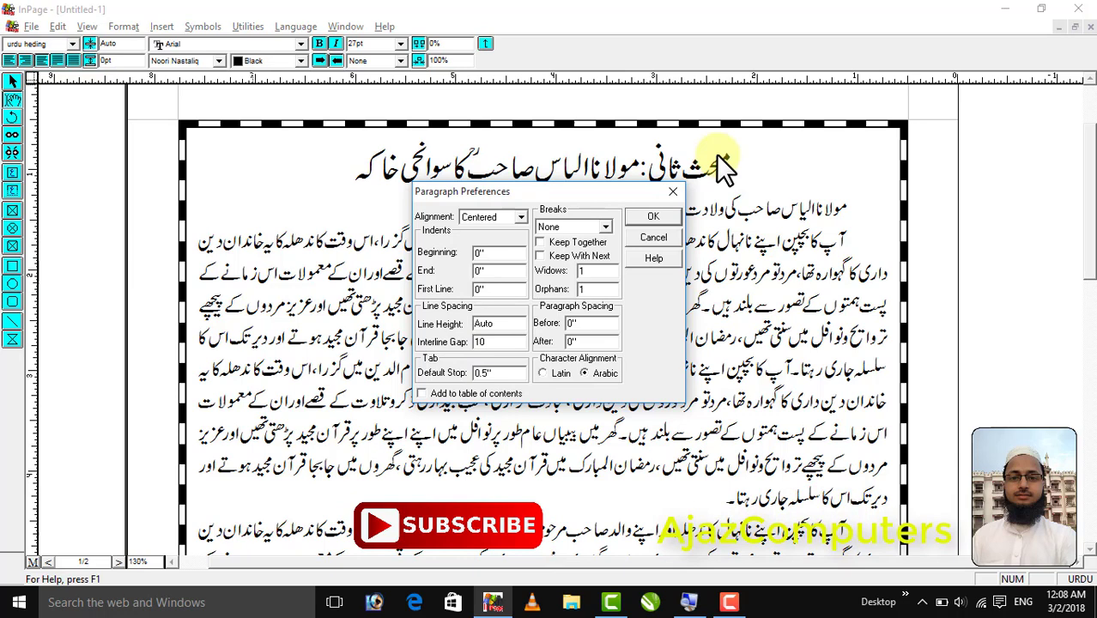
left_click(643, 217)
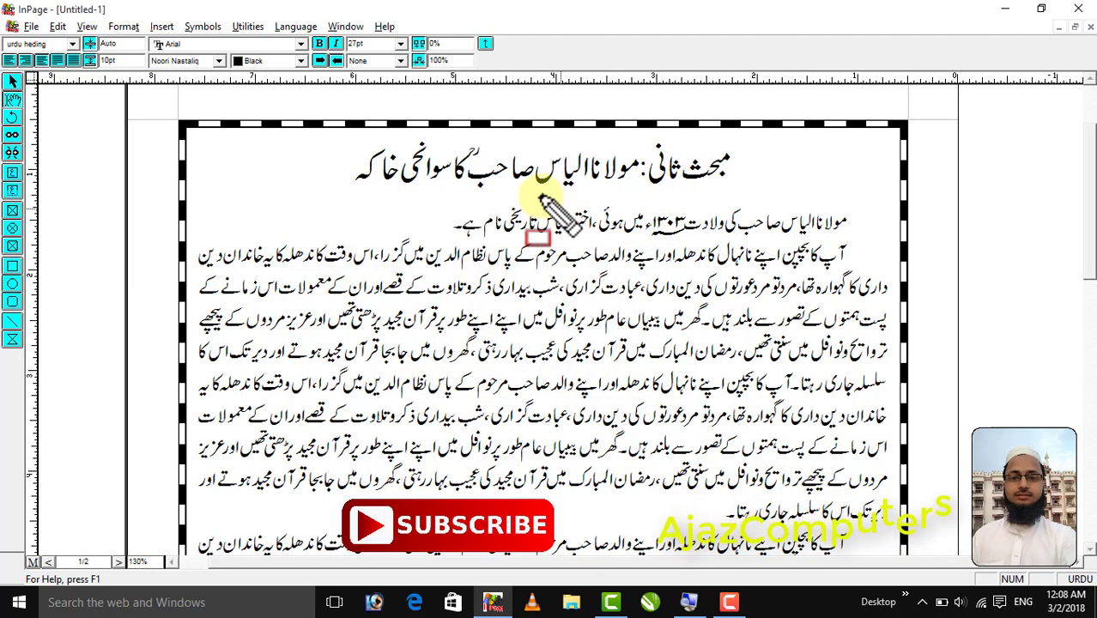
Examine the gap below the heading and view the first body line's paragraph settings, closing the dialog unchanged
left_click_drag(513, 187, 656, 204)
left_click(508, 172)
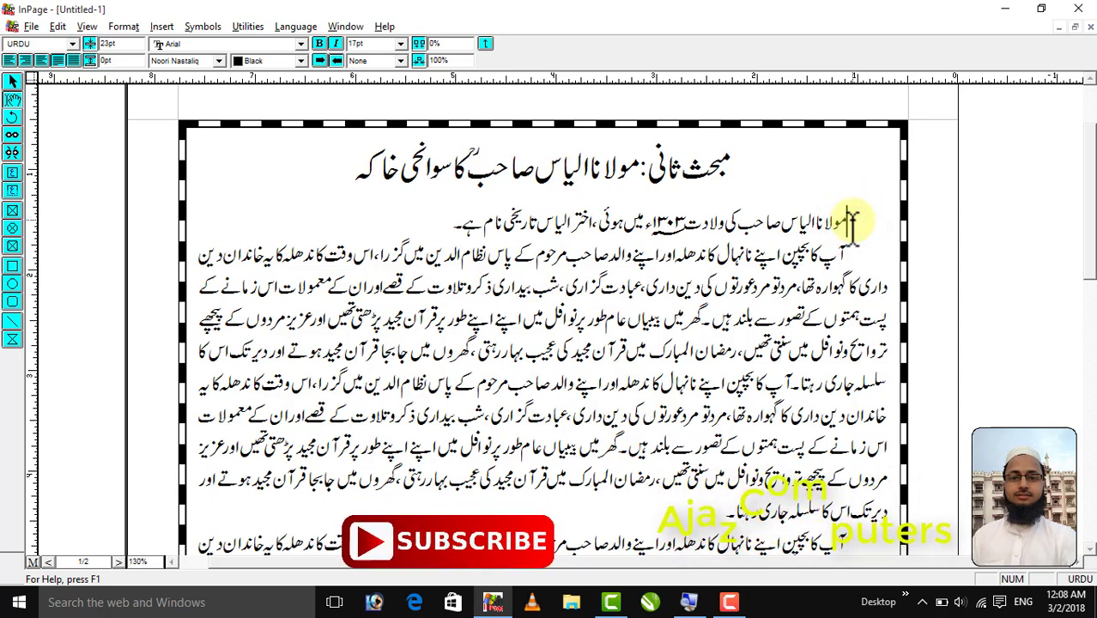
key("ctrl+shift+f")
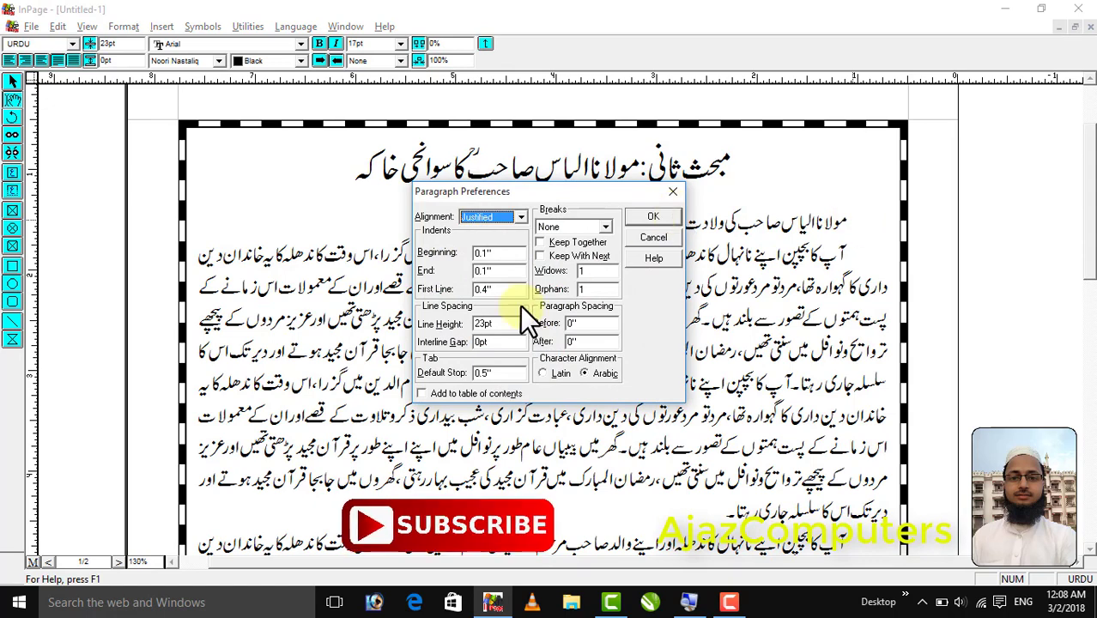
left_click(671, 191)
Set the heading's Interline Gap to 0 in Paragraph Preferences
left_click(600, 167)
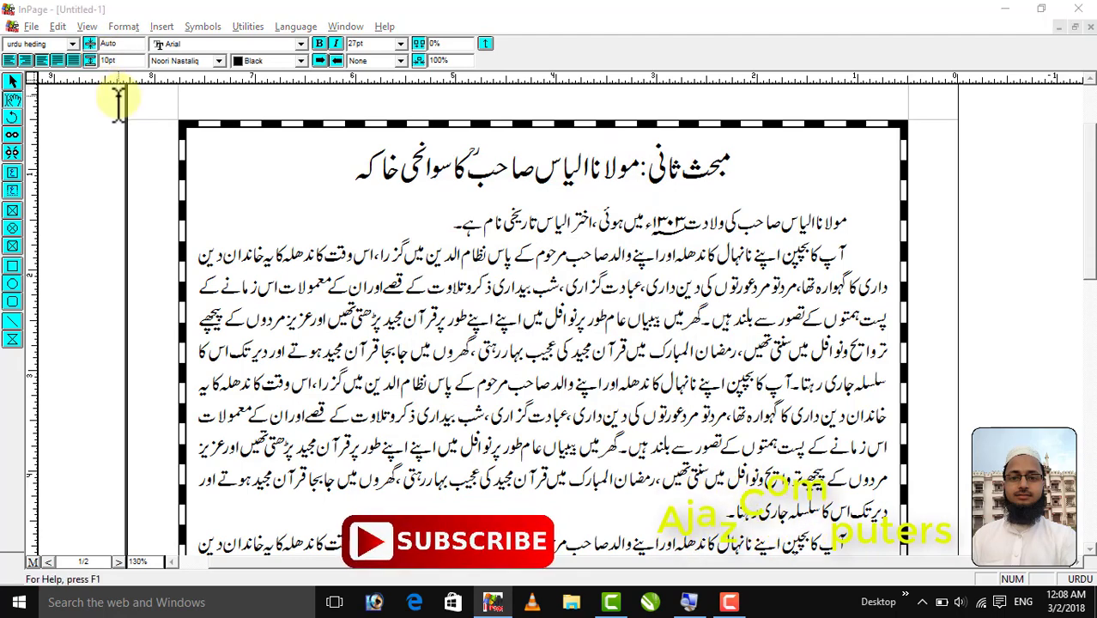
key("ctrl+m")
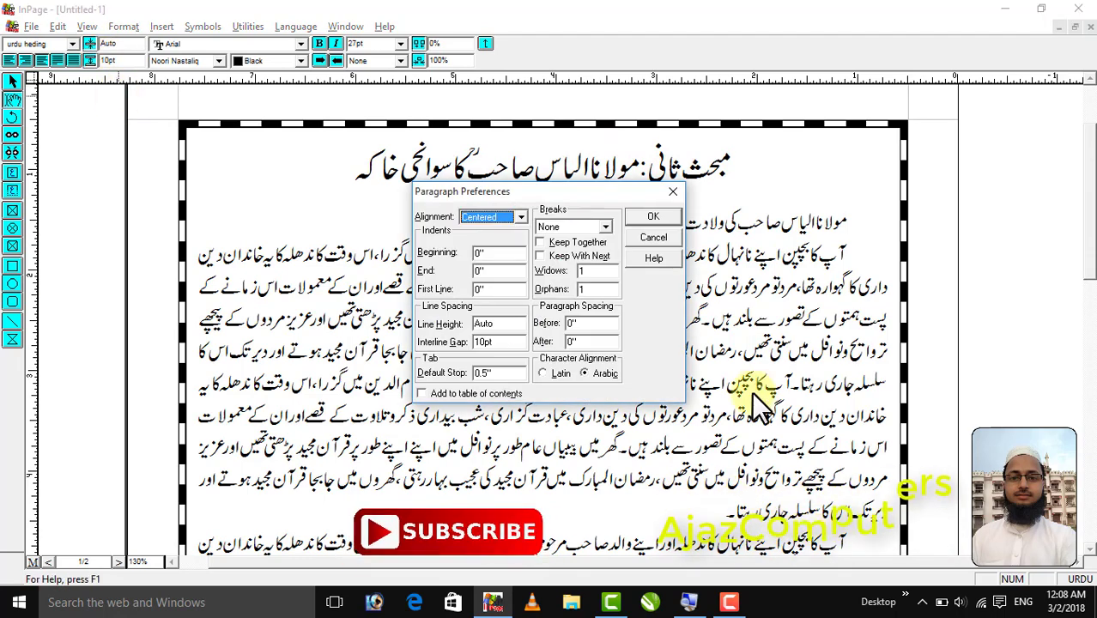
double_click(482, 342)
type("0")
key("Return")
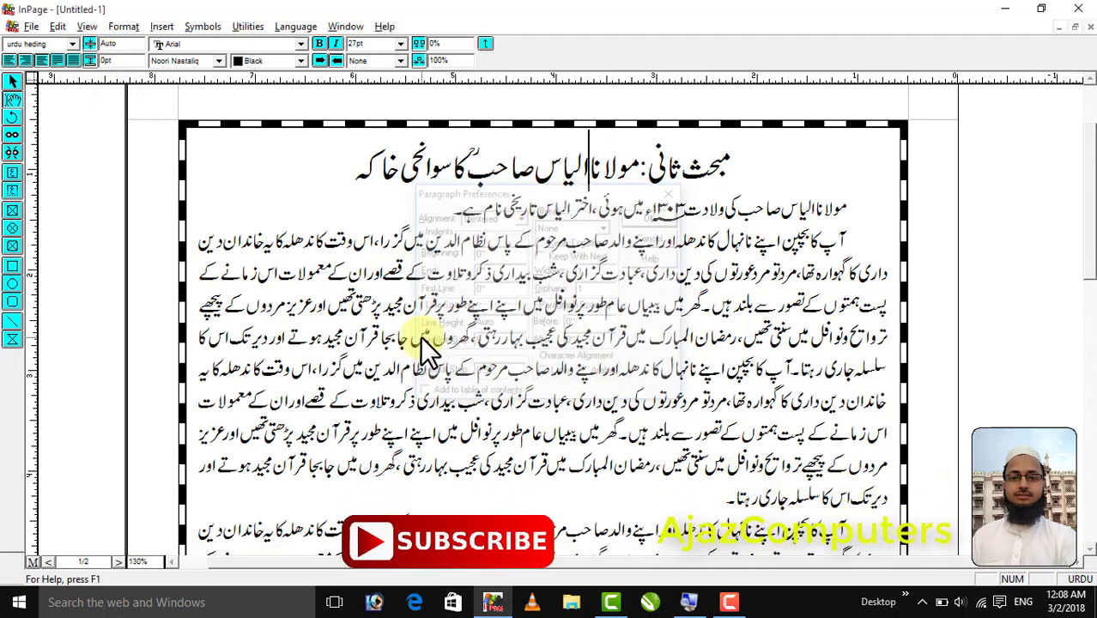
Undo and redo the heading's Interline Gap change twice to compare the two spacings
key("ctrl+z")
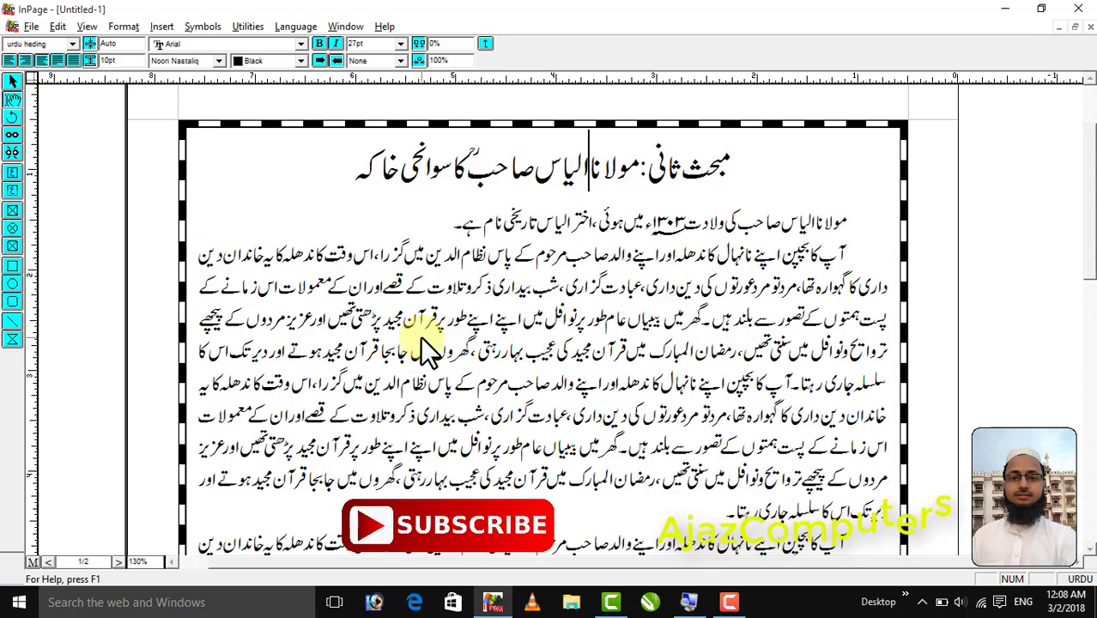
key("ctrl+y")
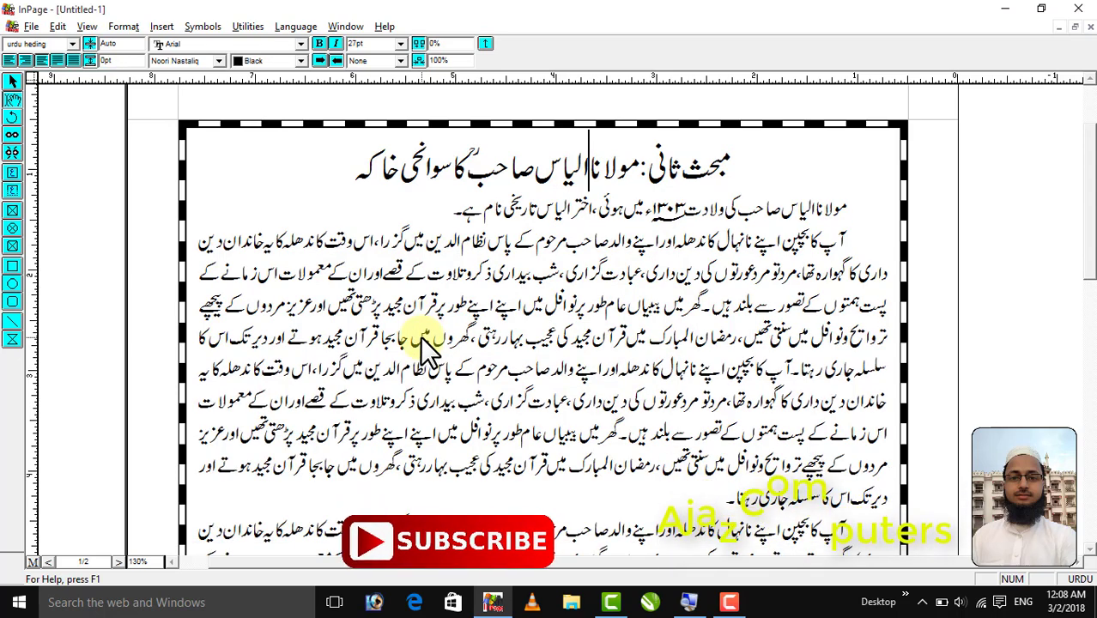
key("ctrl+z")
key("ctrl+y")
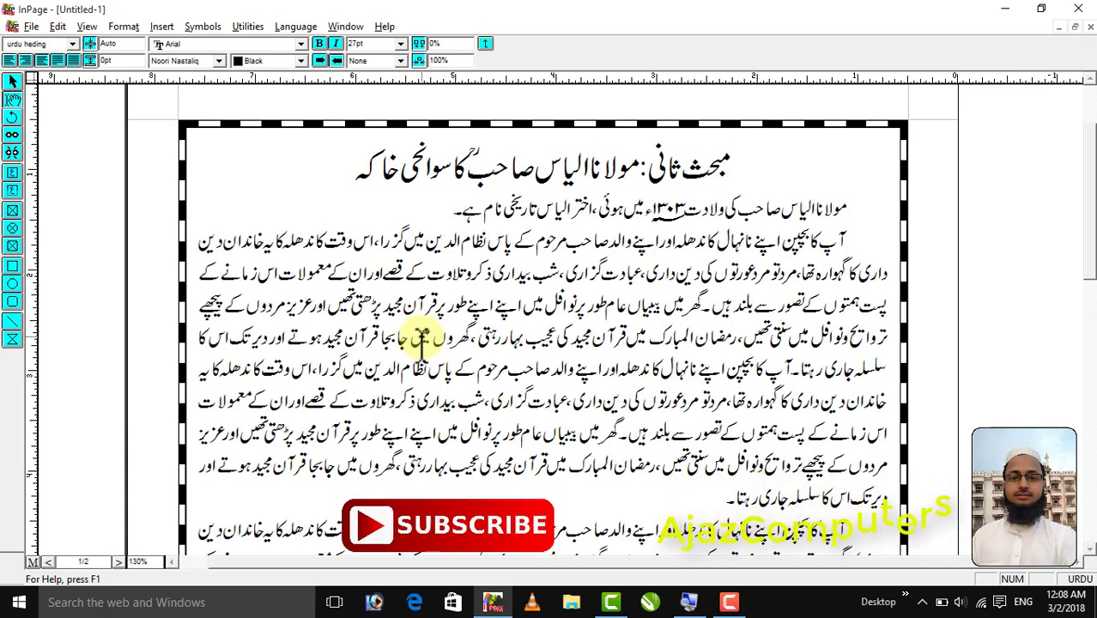
View the Breaks options and the Before and After paragraph spacing for the heading, and close Paragraph Preferences without changing any value
key("ctrl+shift+f")
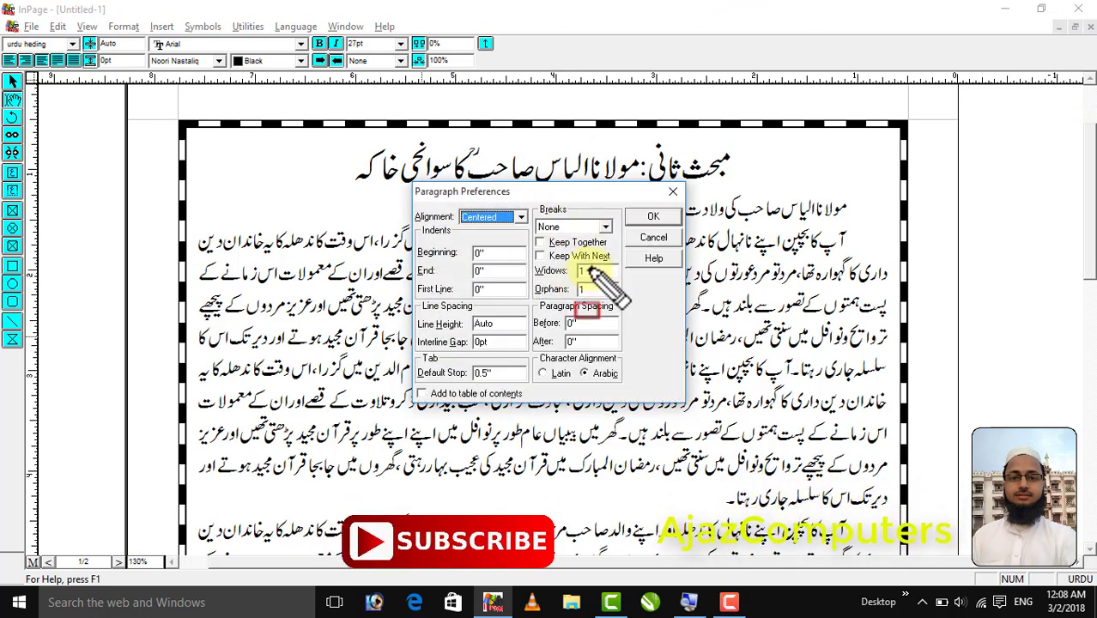
mouse_move(530, 212)
left_mouse_down()
mouse_move(581, 280)
mouse_move(629, 301)
left_mouse_up()
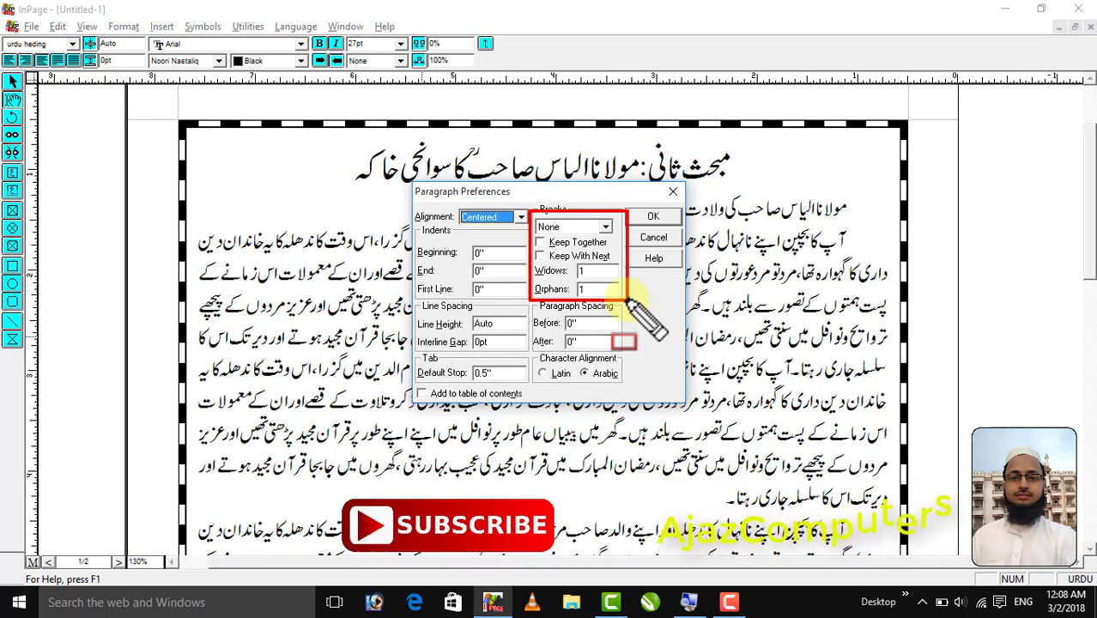
key("Escape")
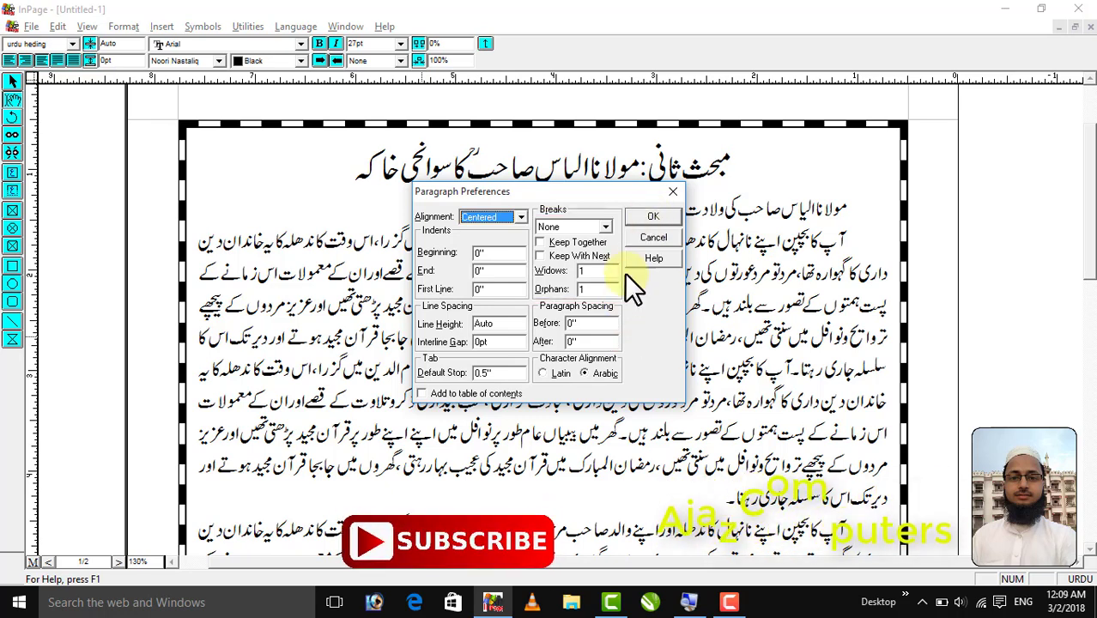
double_click(590, 326)
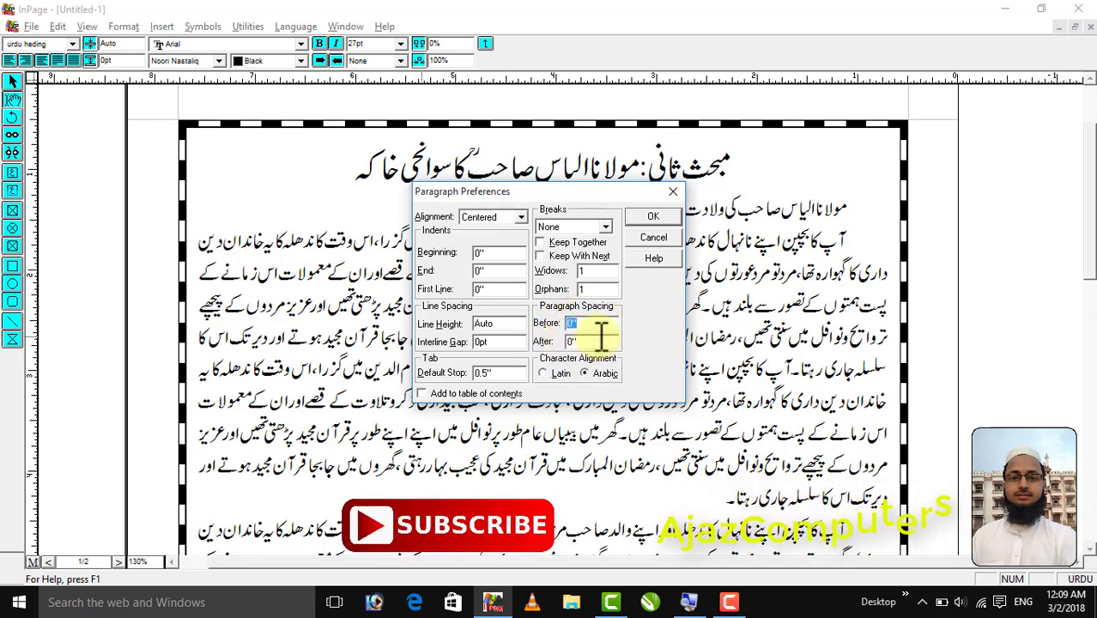
double_click(593, 340)
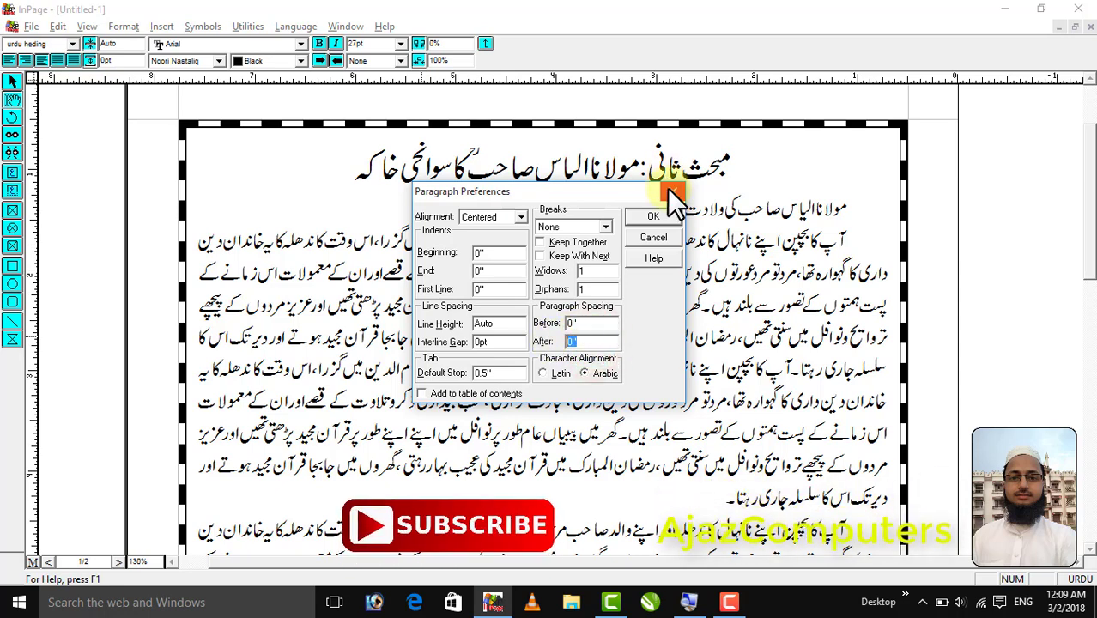
left_click(653, 216)
Set the Before paragraph spacing of the second body paragraph to 1 inch
left_click(617, 314)
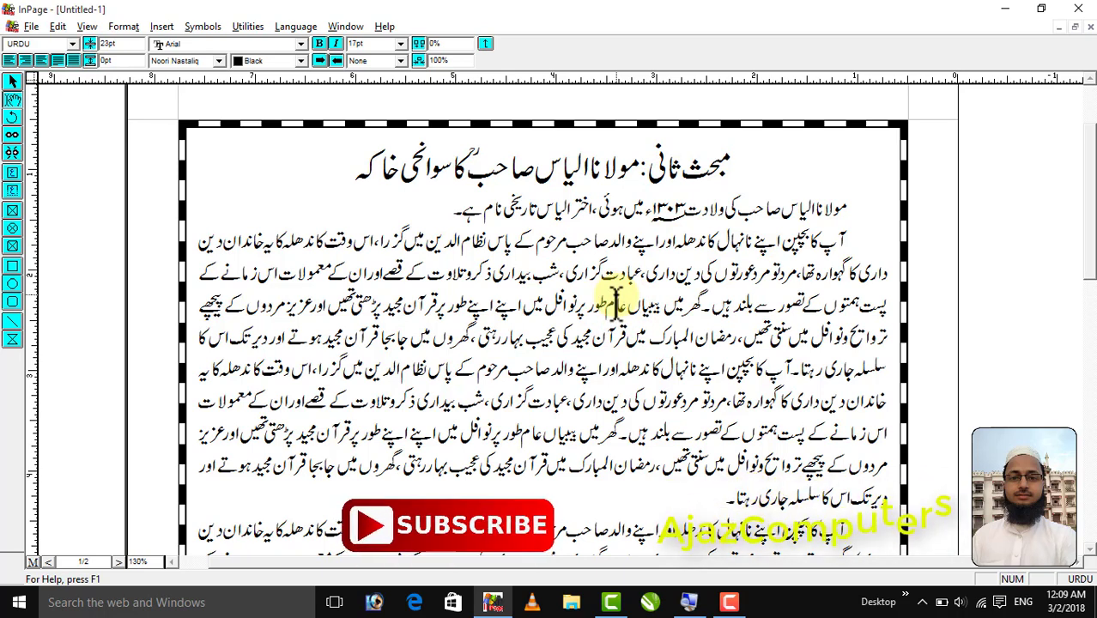
key("ctrl+shift+f")
double_click(596, 326)
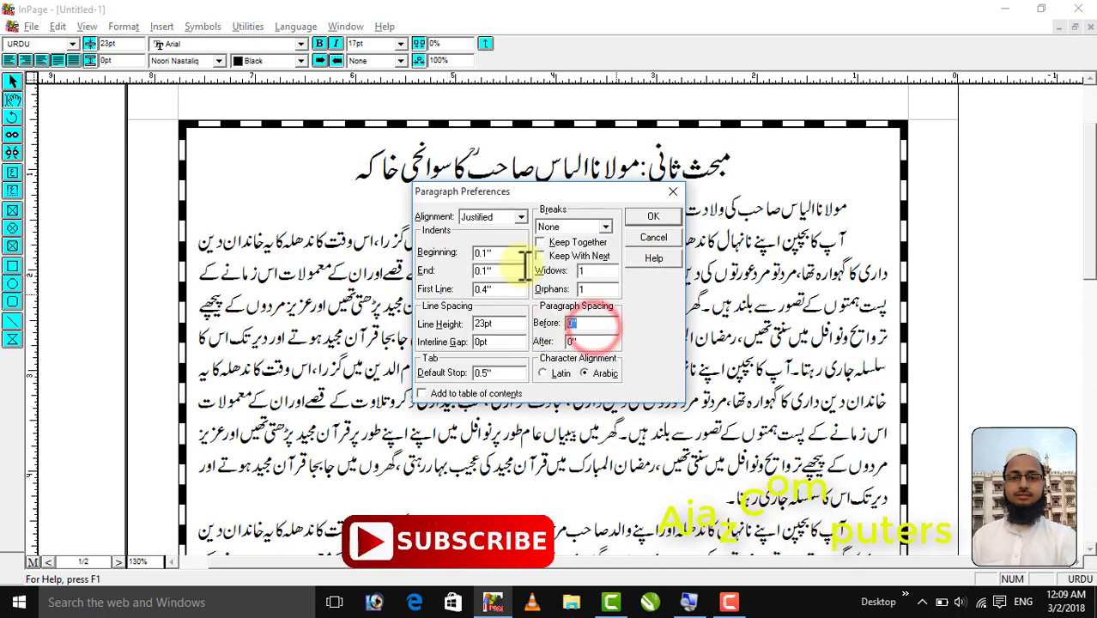
type("1")
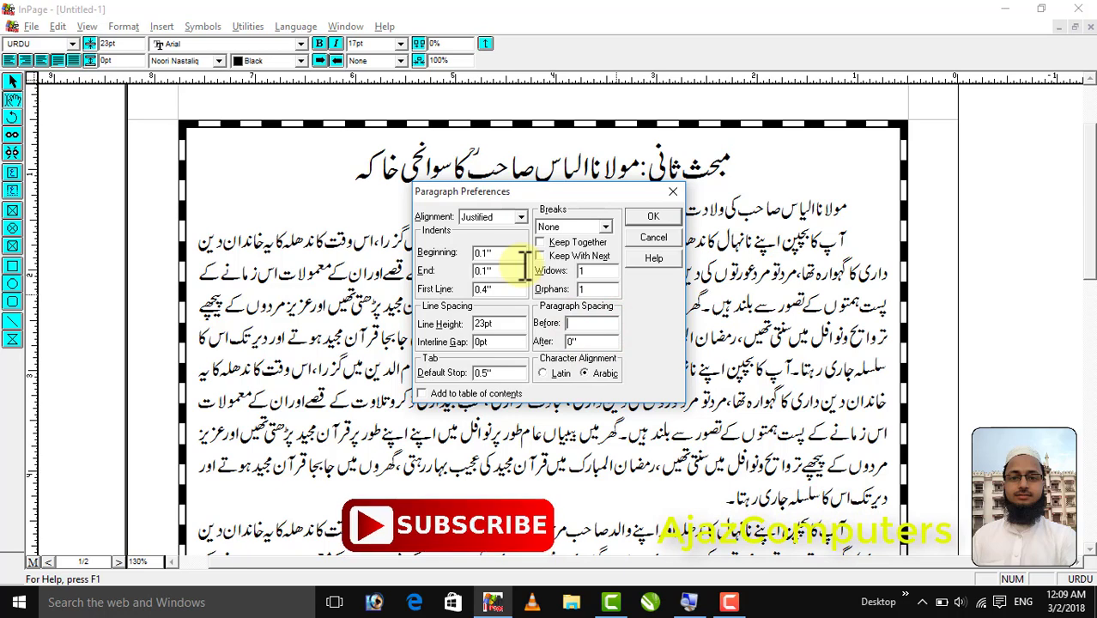
type("1")
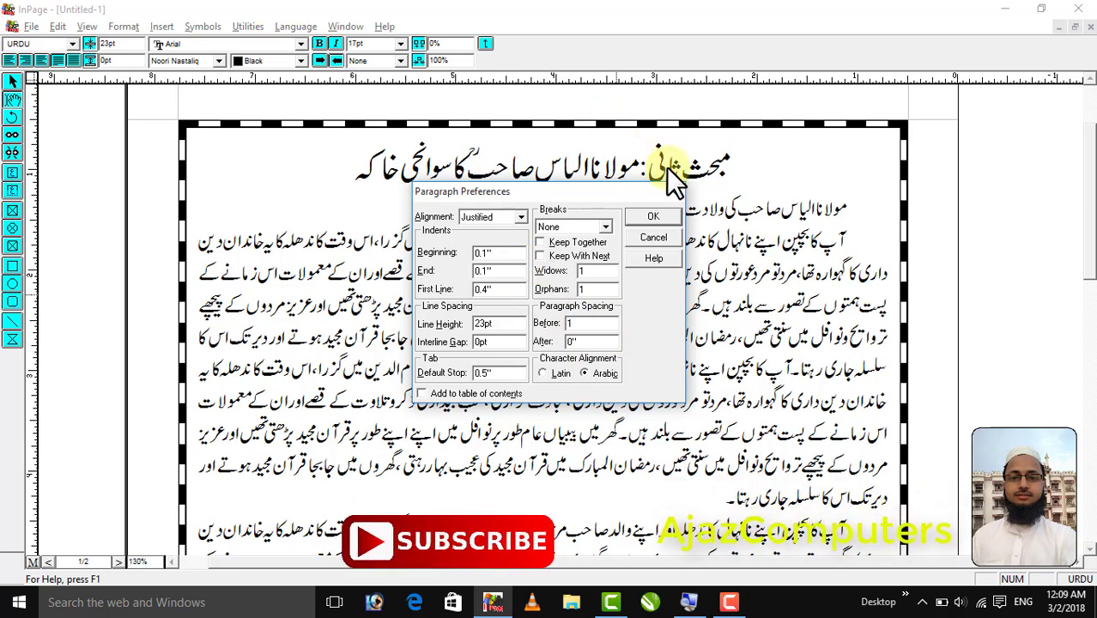
left_click(649, 217)
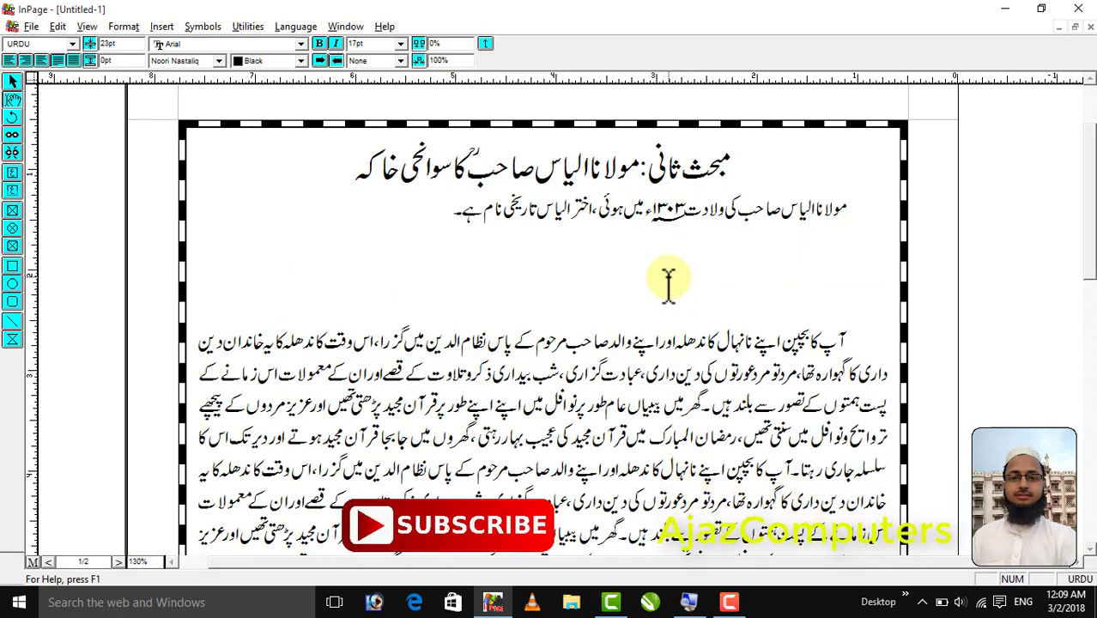
Set the Before paragraph spacing of the second body paragraph to 0 in Paragraph Preferences
key("ctrl+shift+f")
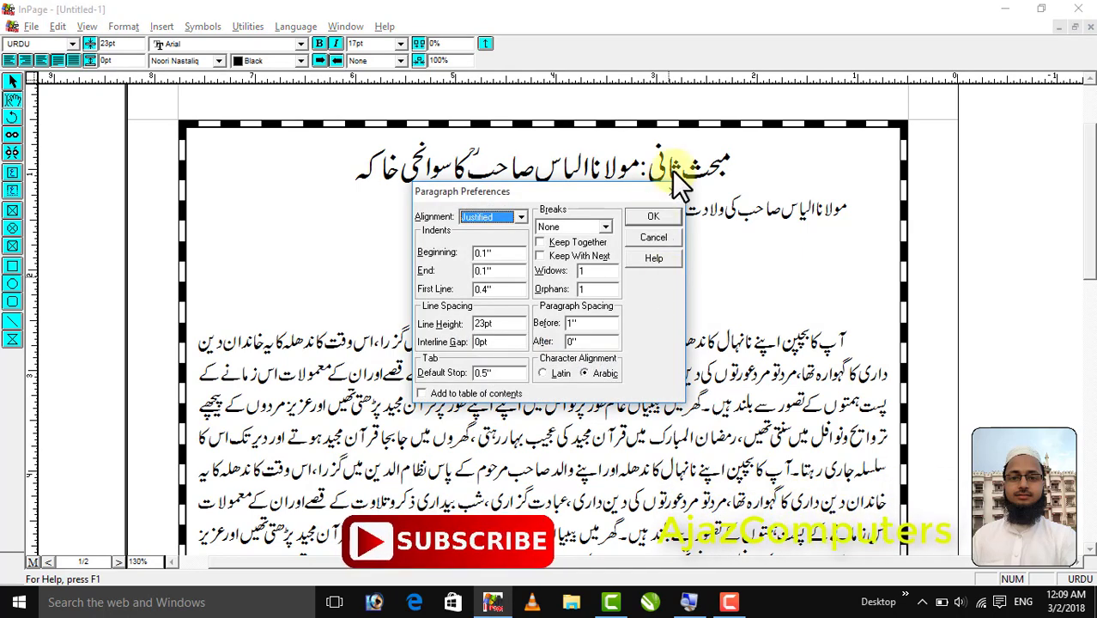
left_click(672, 190)
key("ctrl+shift+f")
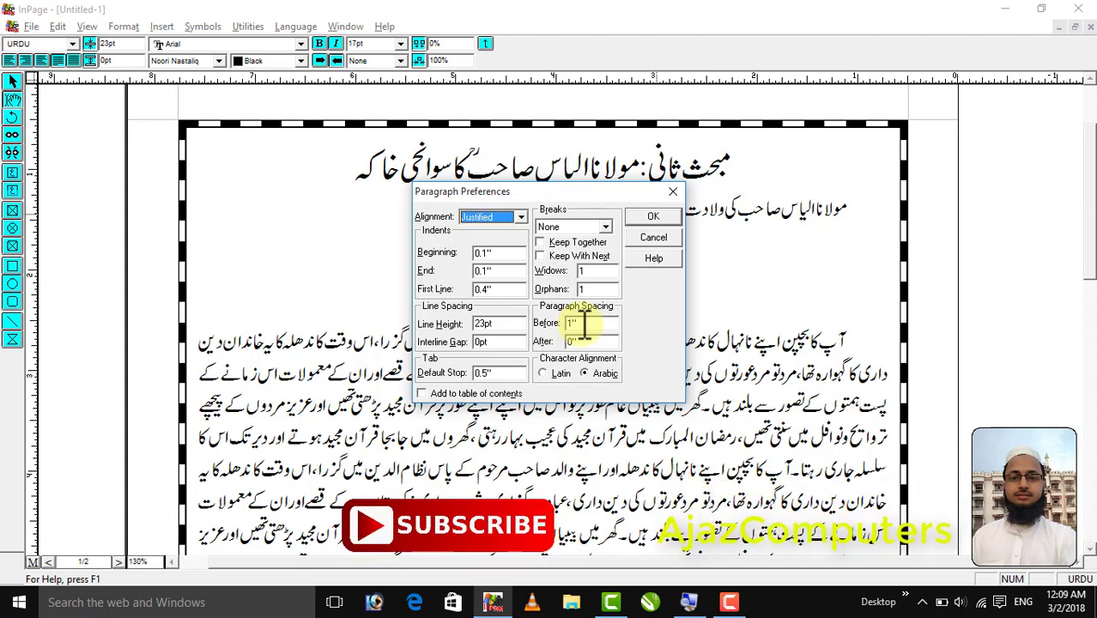
double_click(579, 322)
type("0")
key("Return")
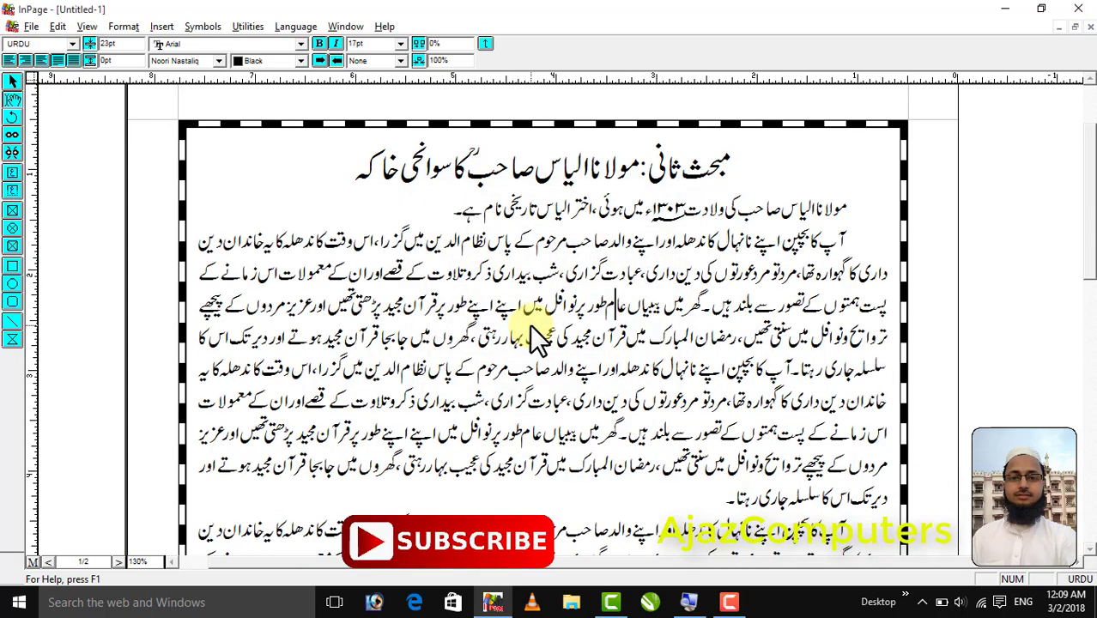
Switch the second body paragraph's Character Alignment to Latin and back to Arabic, and apply the Paragraph Preferences
key("ctrl+shift+f")
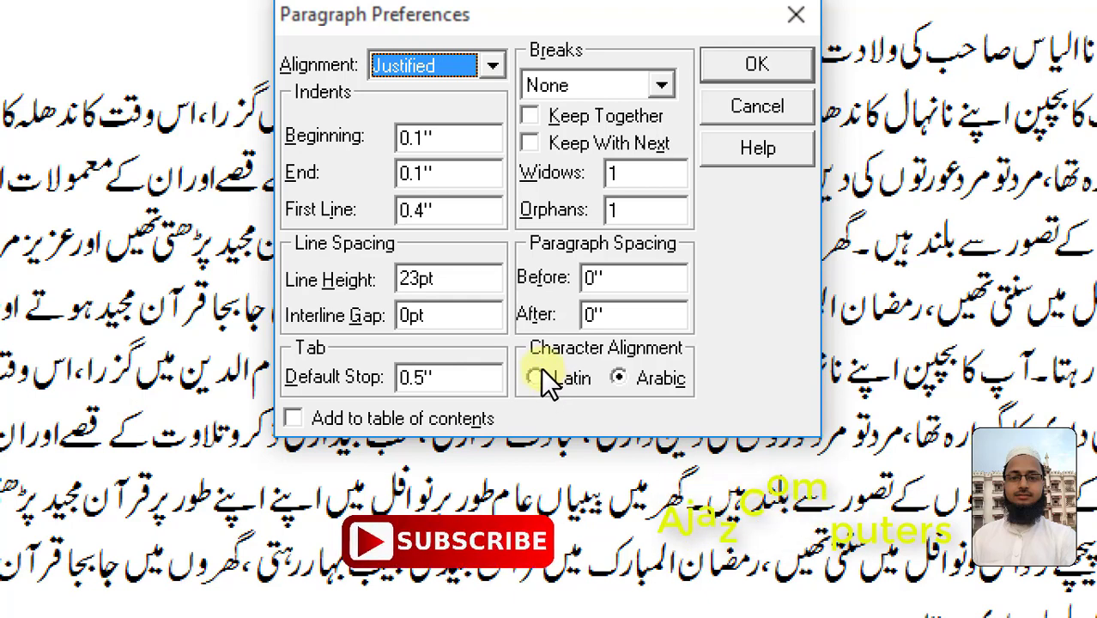
left_click(541, 374)
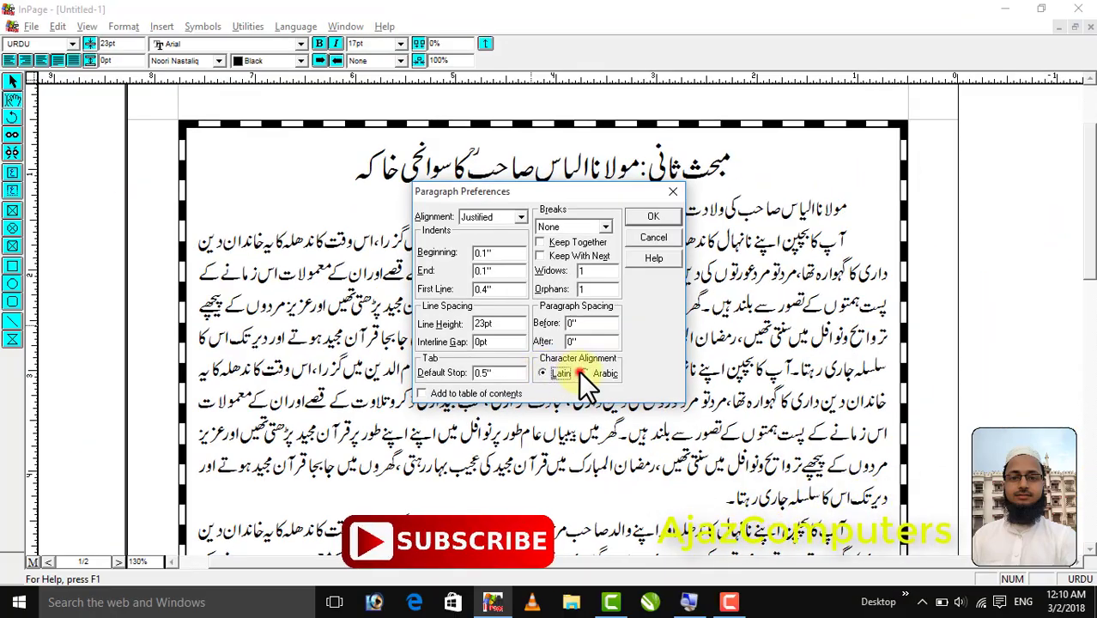
left_click(581, 372)
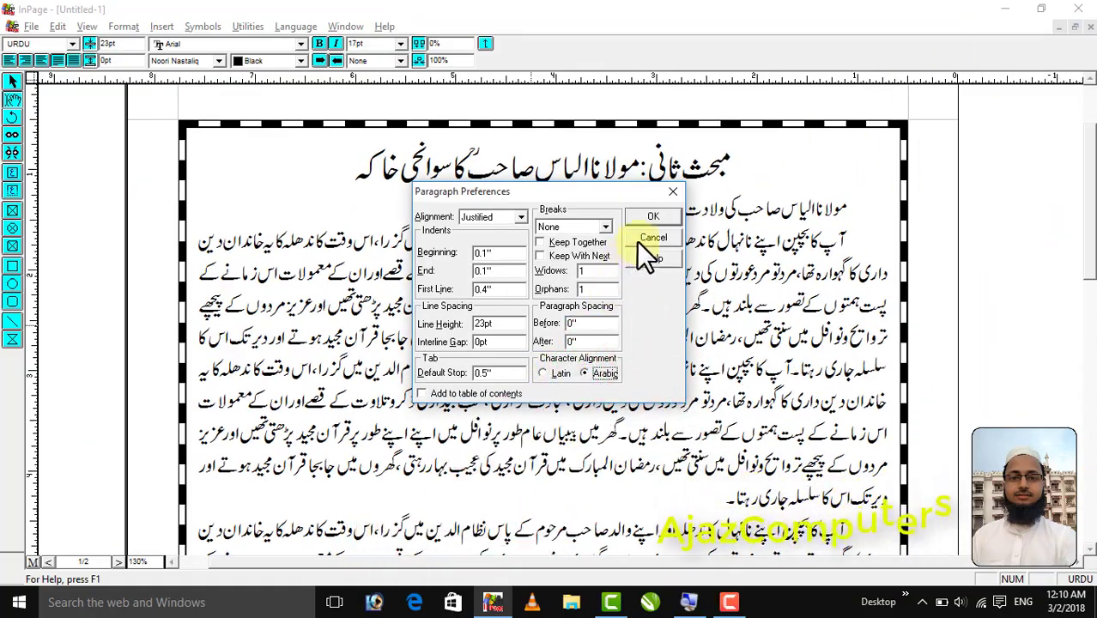
left_click(652, 216)
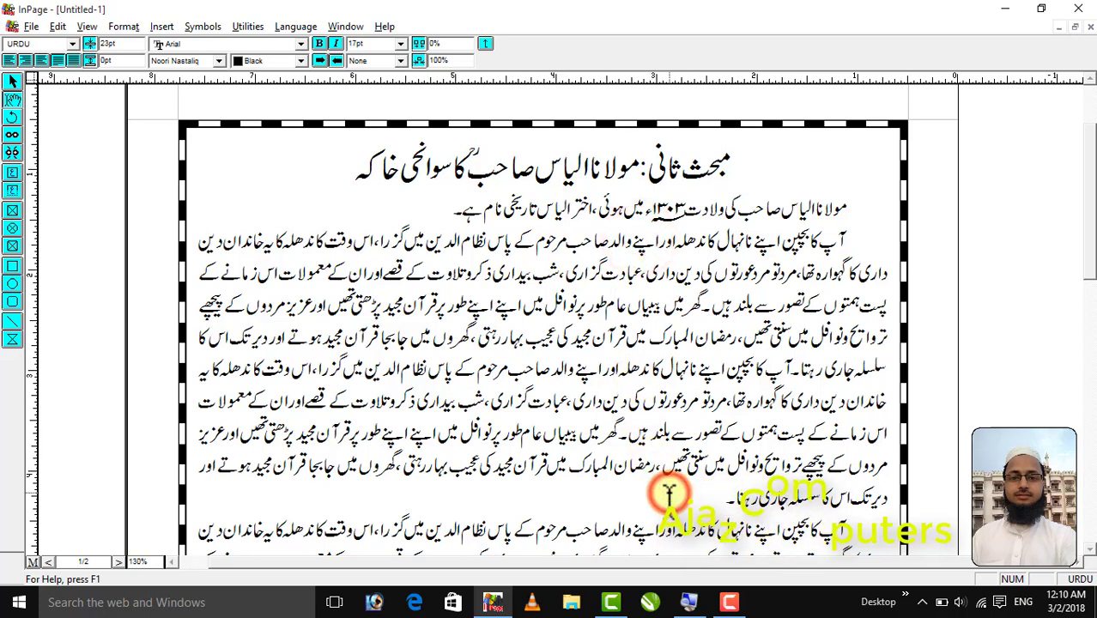
Add a new paragraph after the second body paragraph and fill it in English with three lines of random letters starting "kdjf asdlkfasjdflksdf"
key("Return")
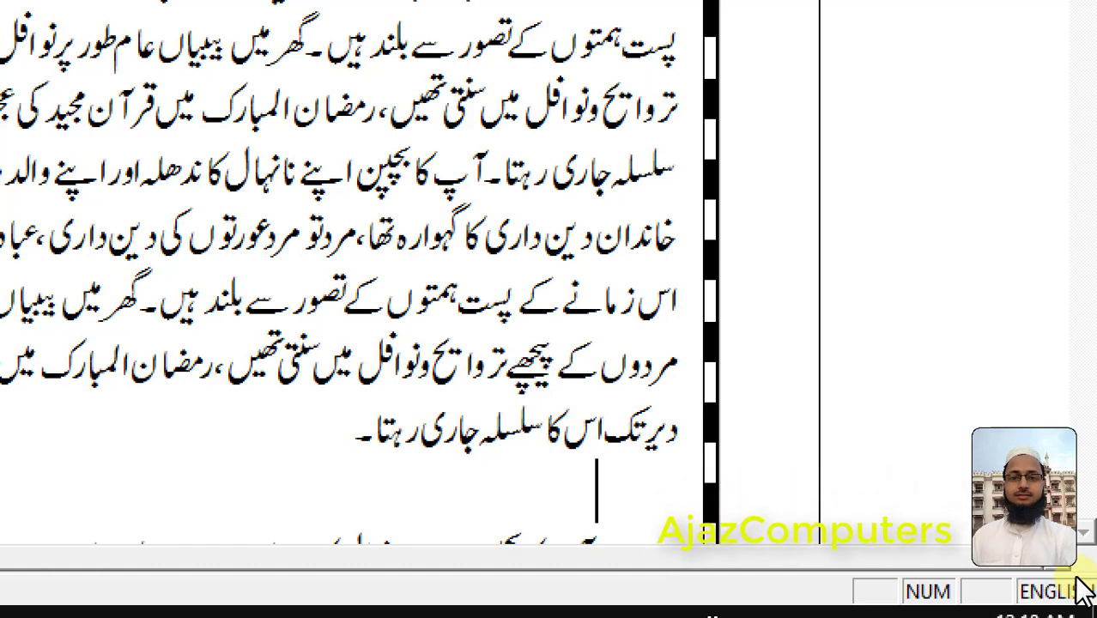
key("alt+shift")
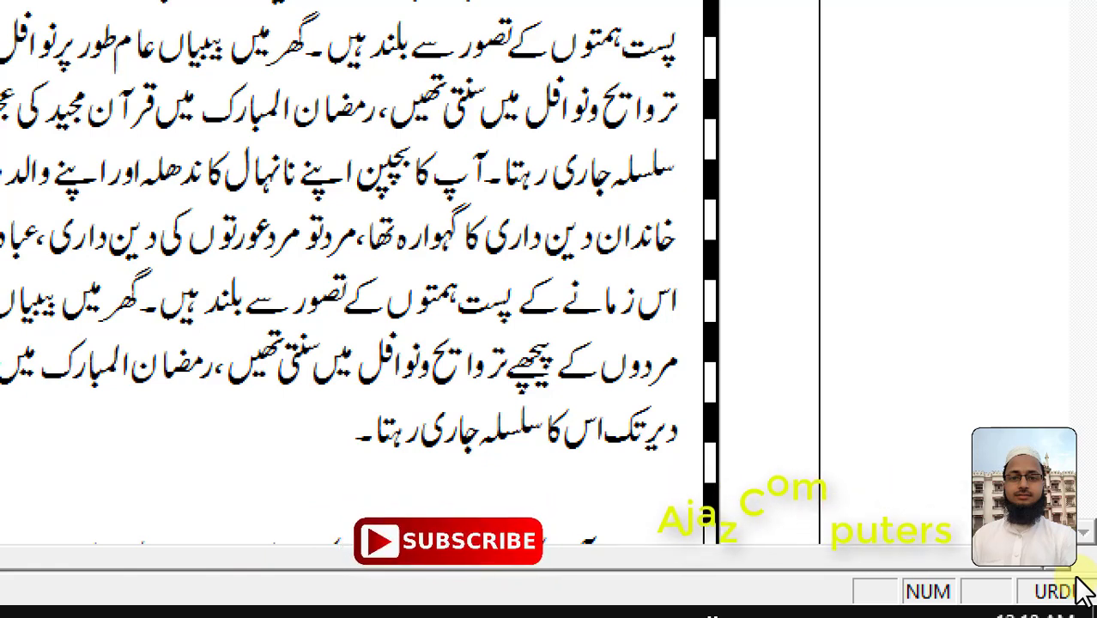
key("alt+shift")
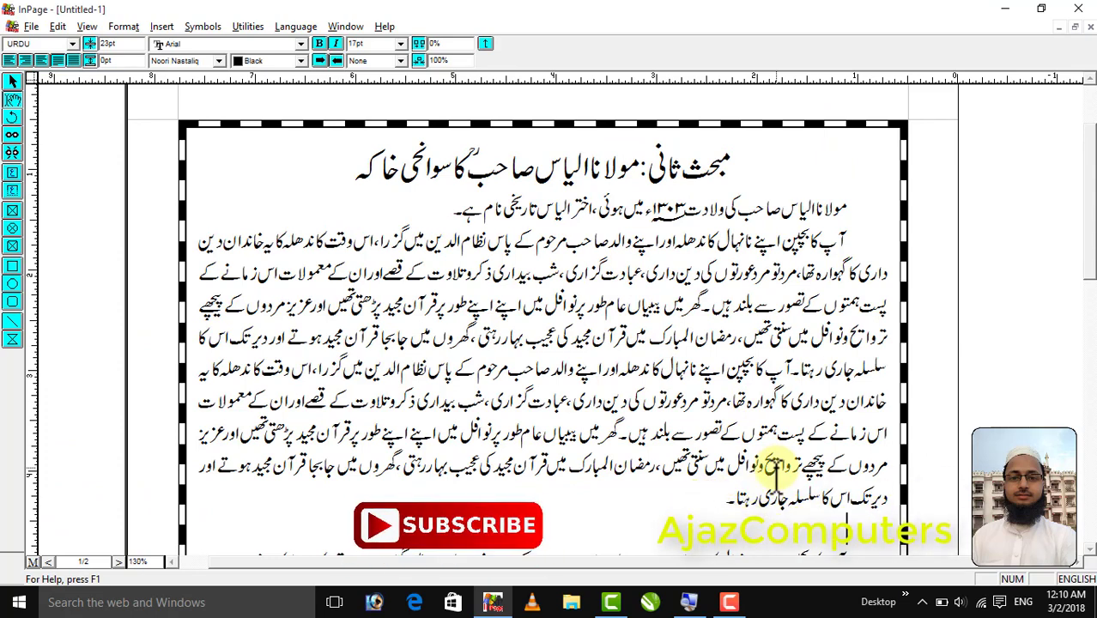
type("llkfasjdflksdf sdfasdkfsdkjsdkfcp")
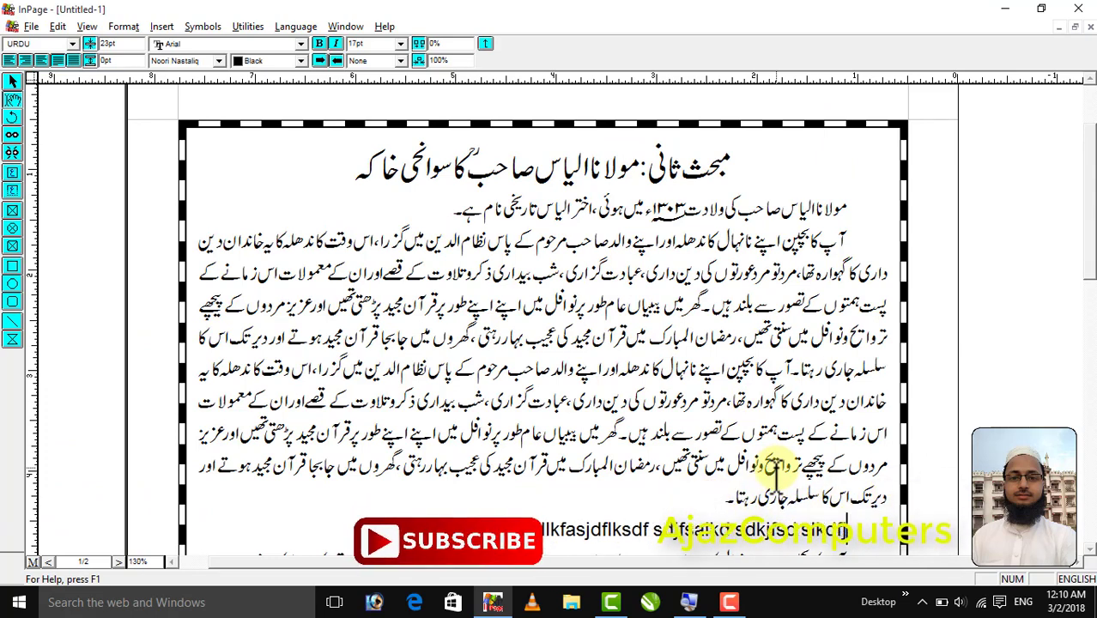
type(" asdlfjsakldf sdflkjasdklfs djsdlsdf sadjfskdf sdlkjasdf")
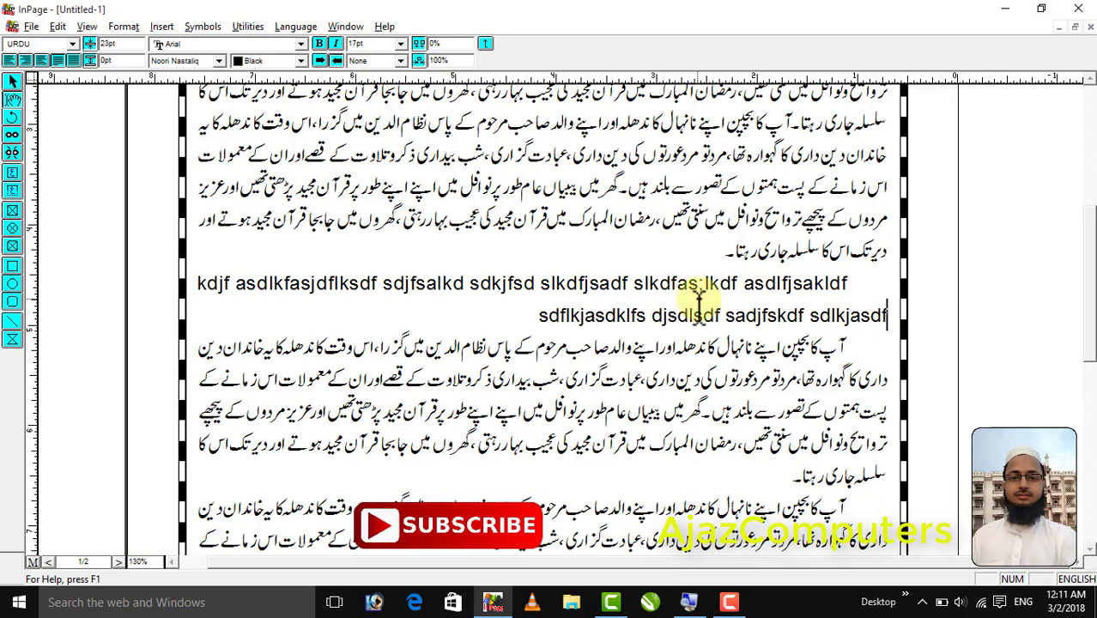
type("jf;las dfjasdflsa dflkjsdfksdf")
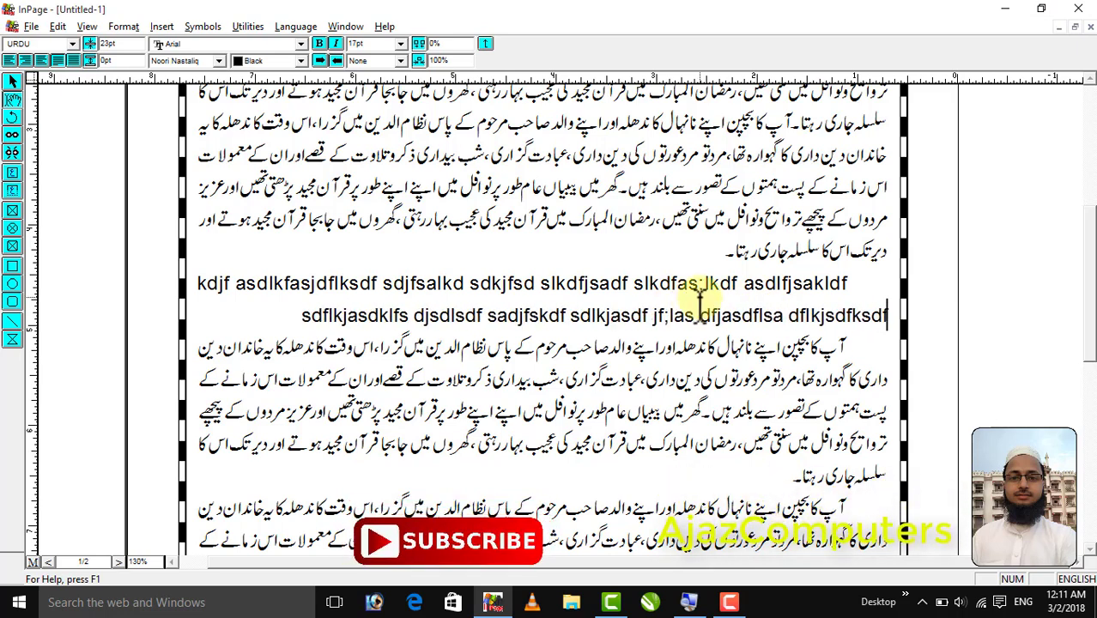
type(" slkdjaslkdfas dflkjasdfklas fsklsfdj")
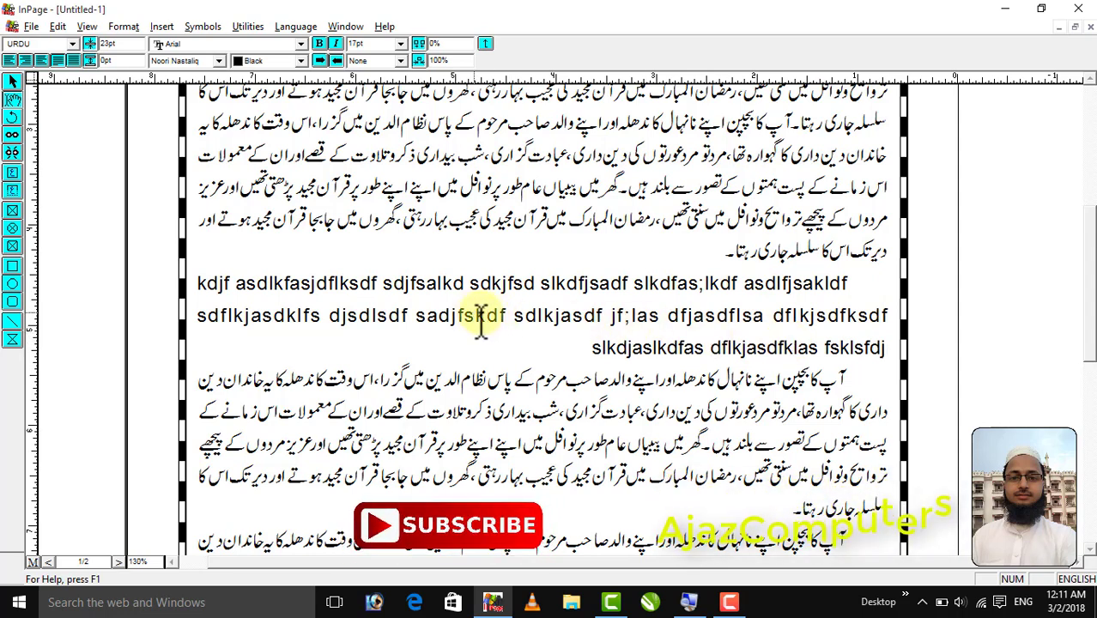
Give the English sample paragraph left-to-right text ordering and justified alignment
left_click(320, 61)
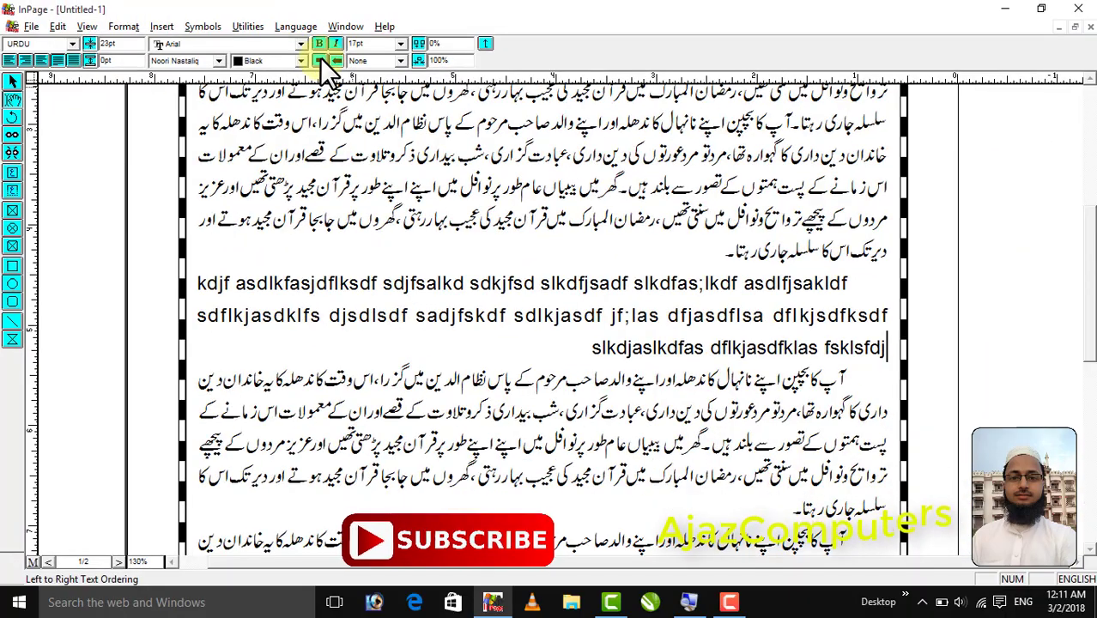
left_click(320, 64)
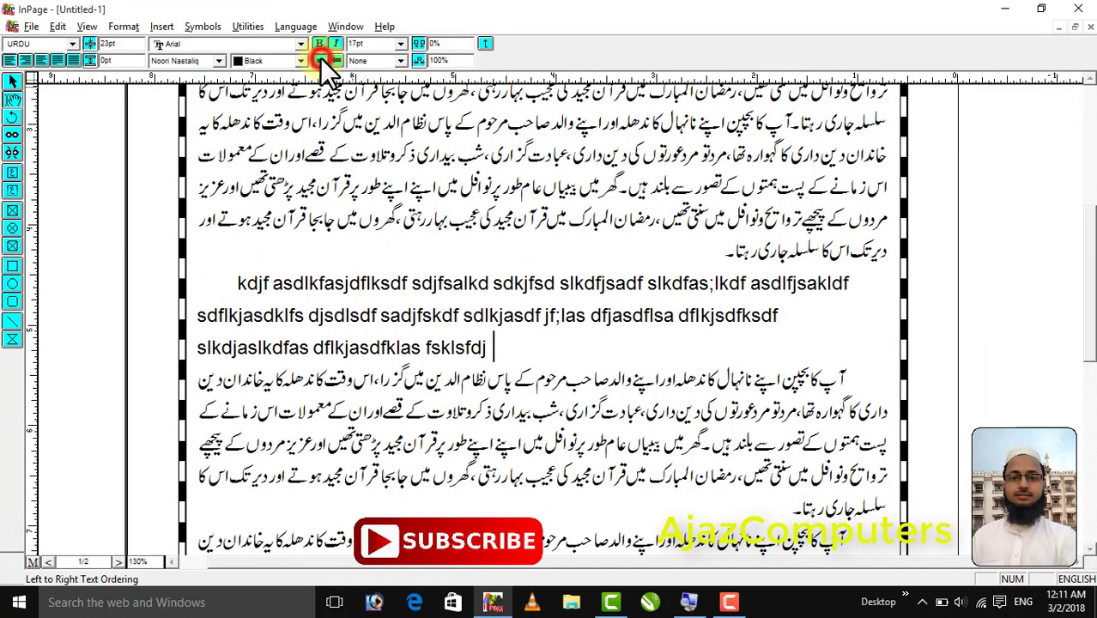
left_click(51, 58)
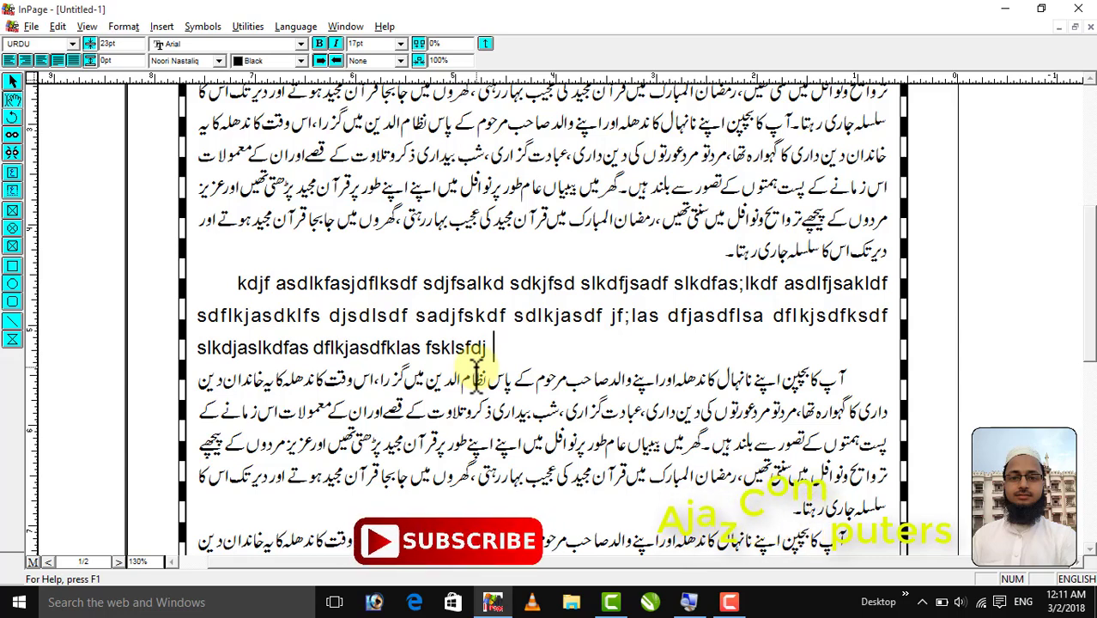
Return the English sample paragraph to right-to-left text ordering and justify its lines again
key("ctrl+shift+l")
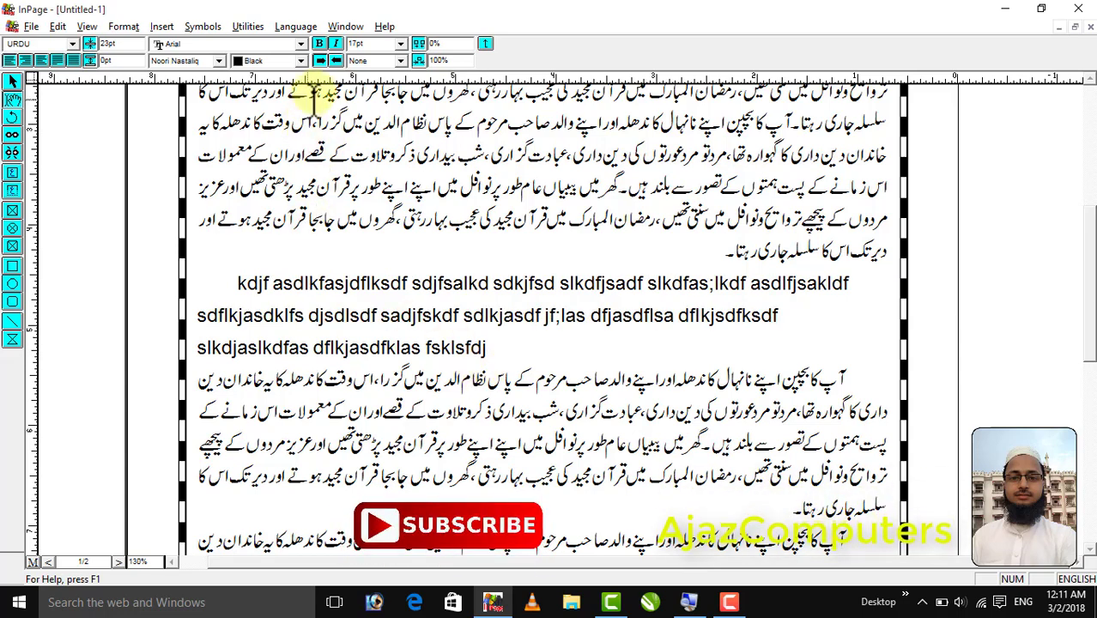
left_click(335, 60)
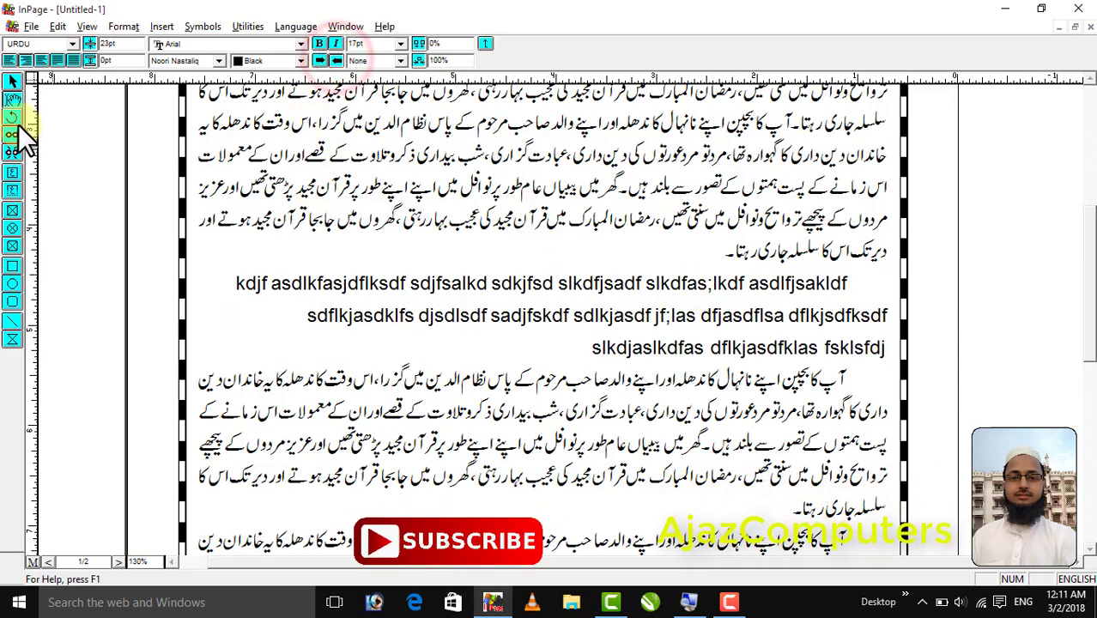
left_click(62, 64)
left_click(59, 60)
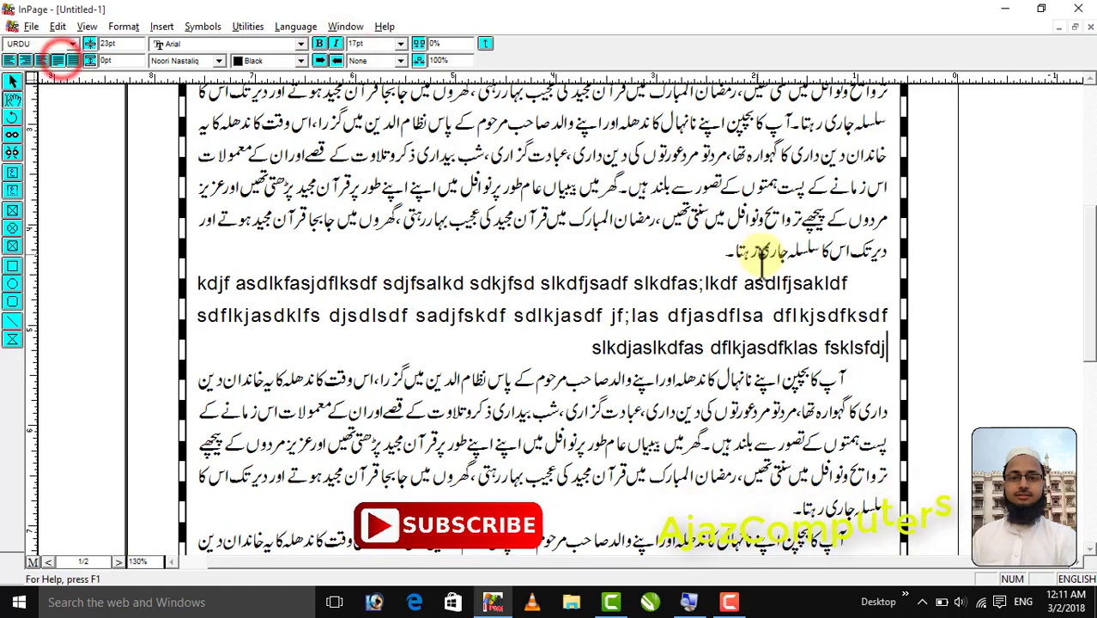